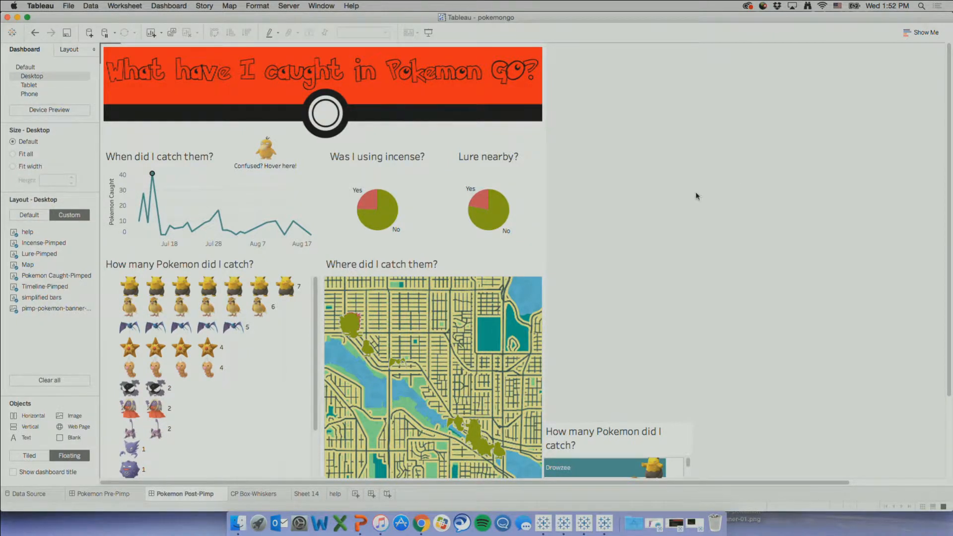
Step: Open the help sheet behind the Psyduck picture on the Pokemon Post-Pimp dashboard
click(304, 494)
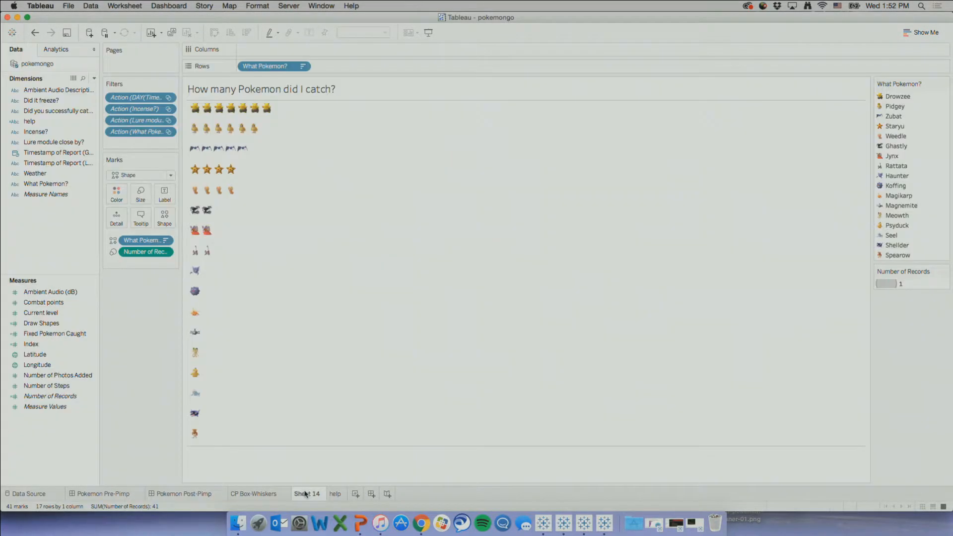
click(268, 494)
click(201, 498)
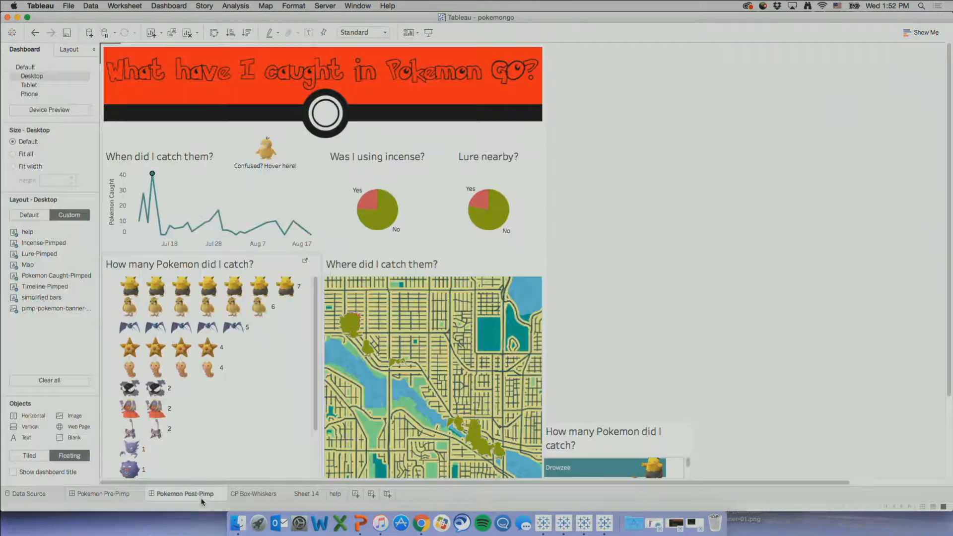
click(268, 151)
click(287, 122)
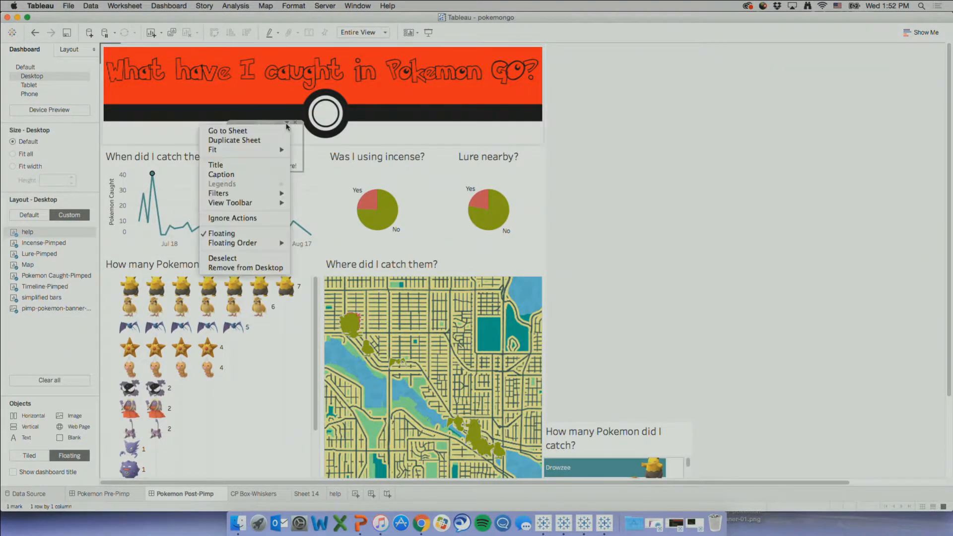
click(277, 131)
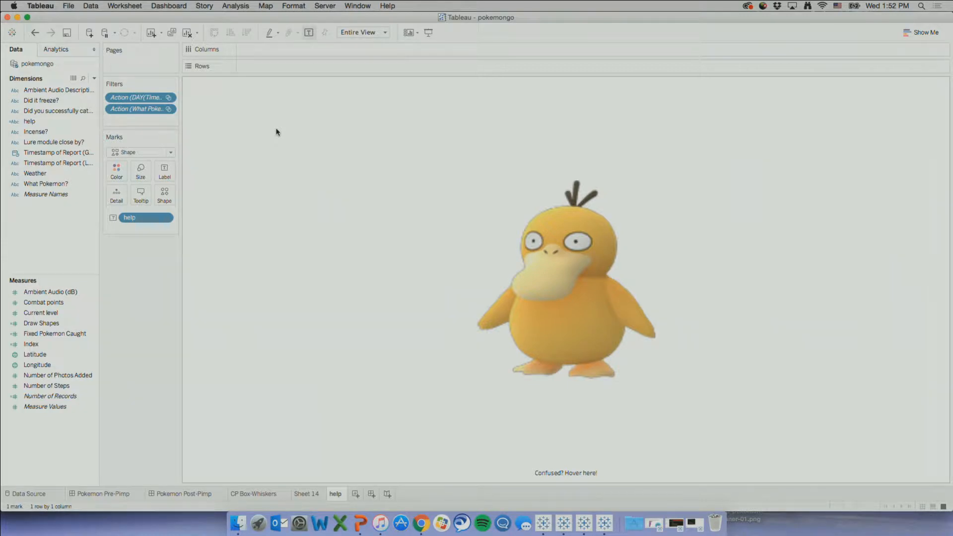
Step: Review the formula of the help calculated field and close its editor
click(92, 121)
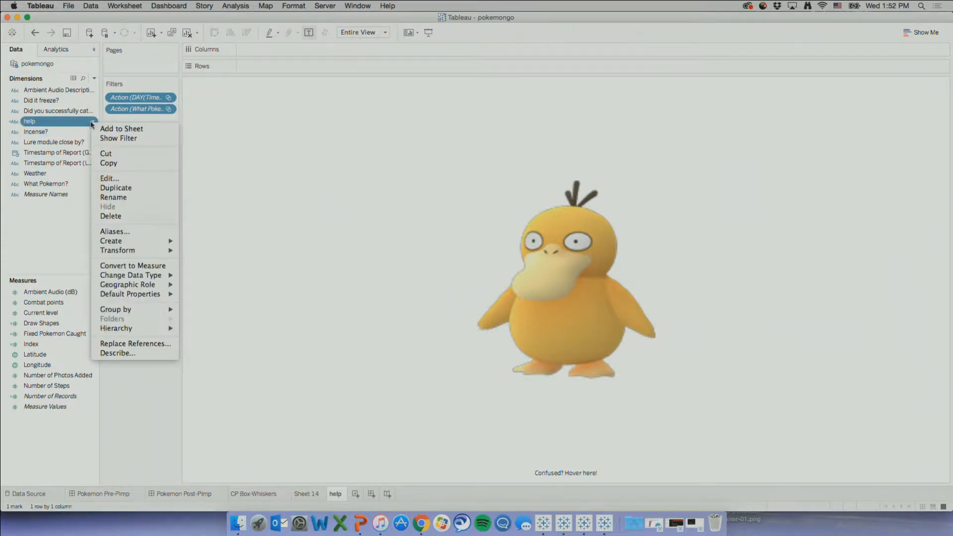
click(107, 178)
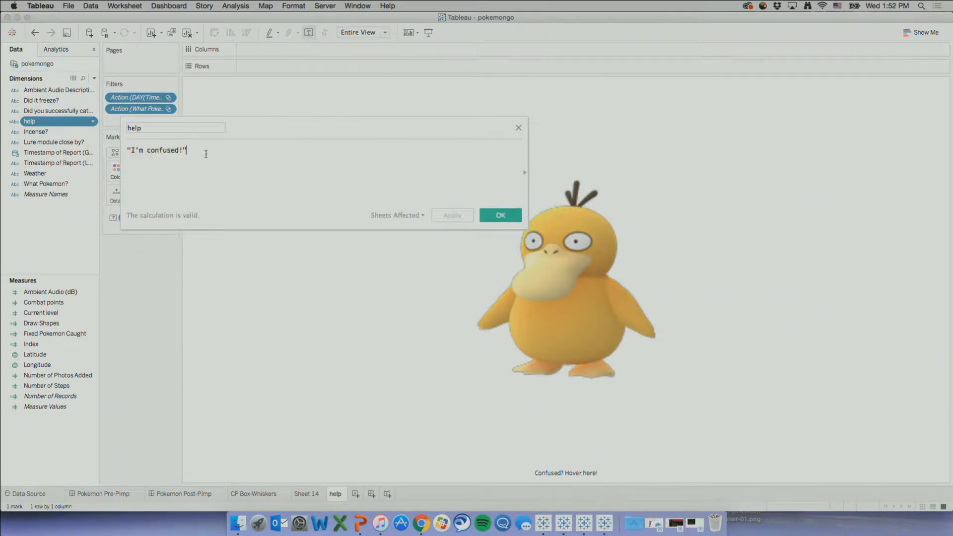
click(500, 215)
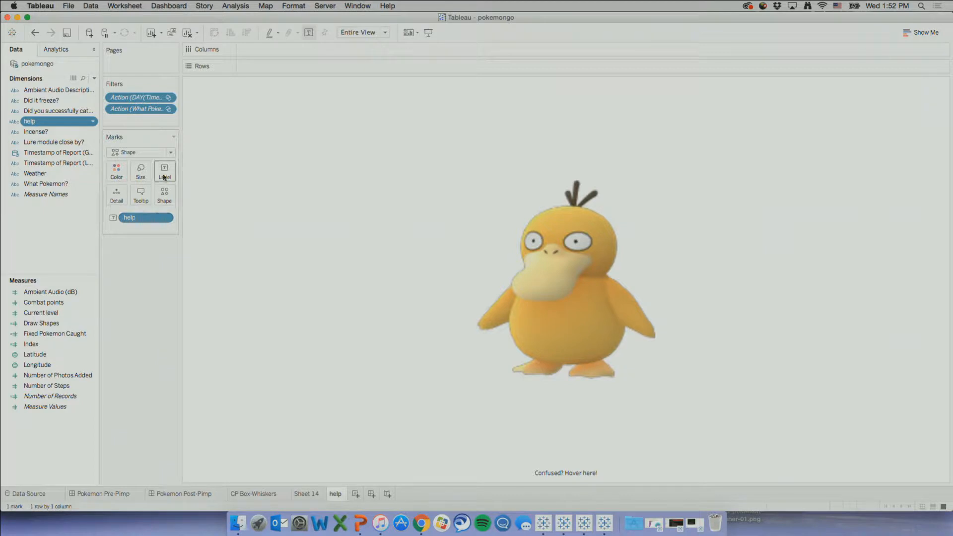
Step: Review the label settings and label text of the Psyduck mark on the help sheet
click(164, 175)
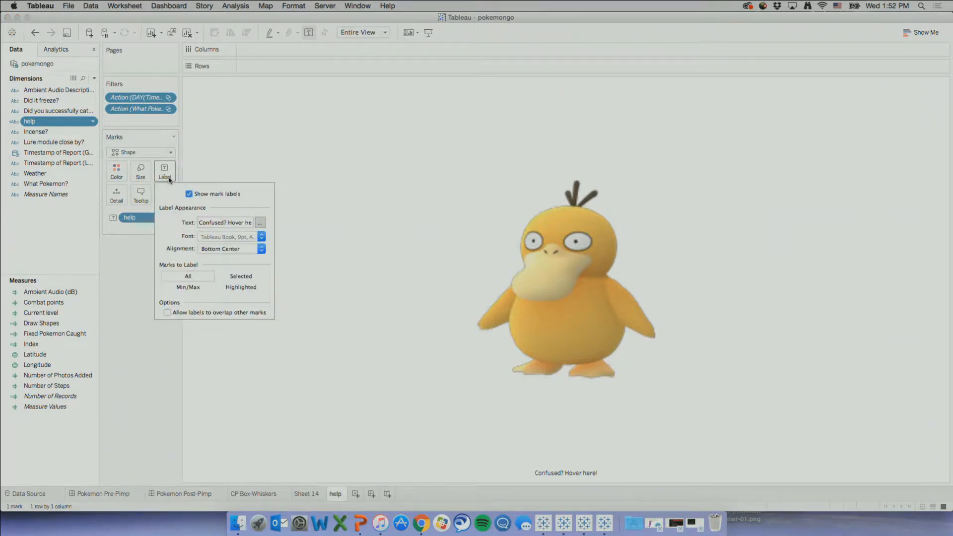
click(260, 222)
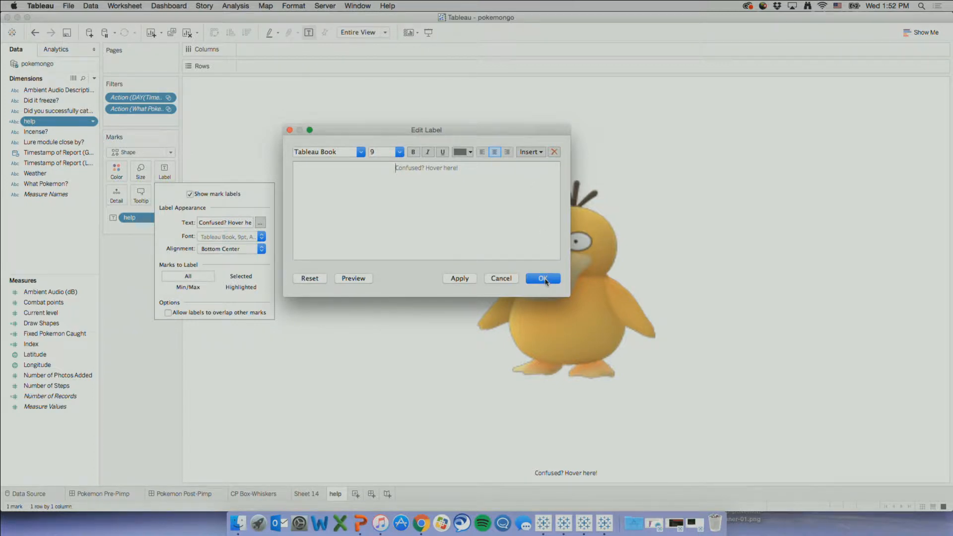
click(543, 278)
click(404, 258)
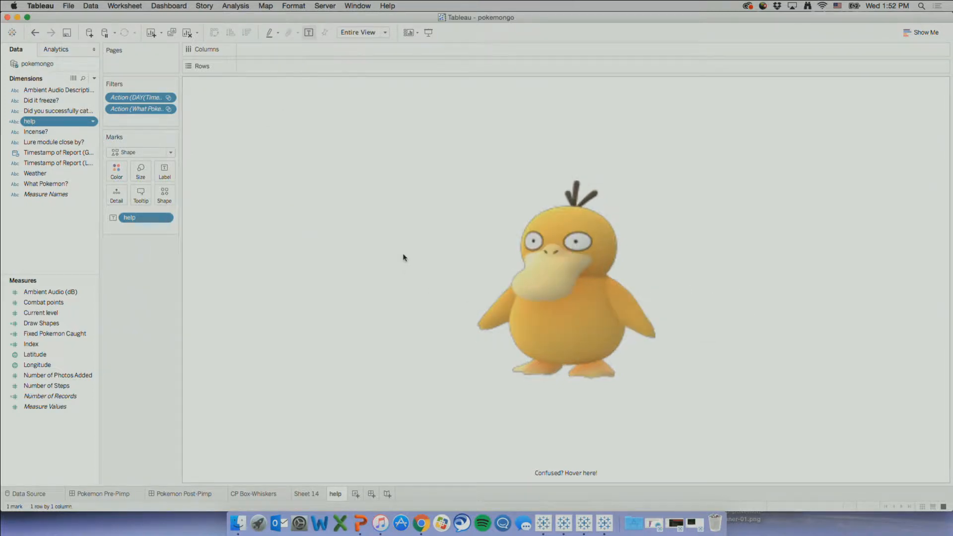
Step: Check the Psyduck mark's type and shape options and review its tooltip text
click(171, 153)
click(243, 191)
click(164, 195)
click(467, 230)
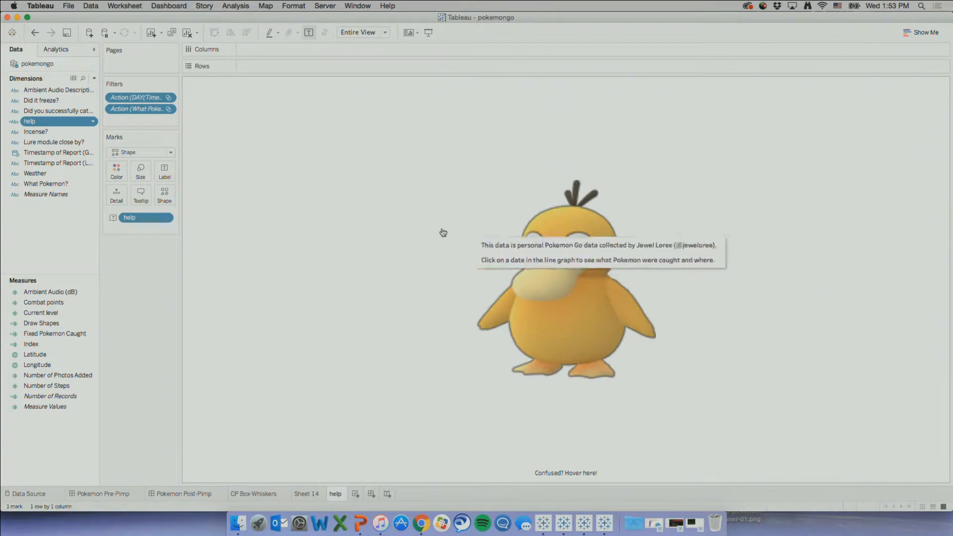
click(143, 196)
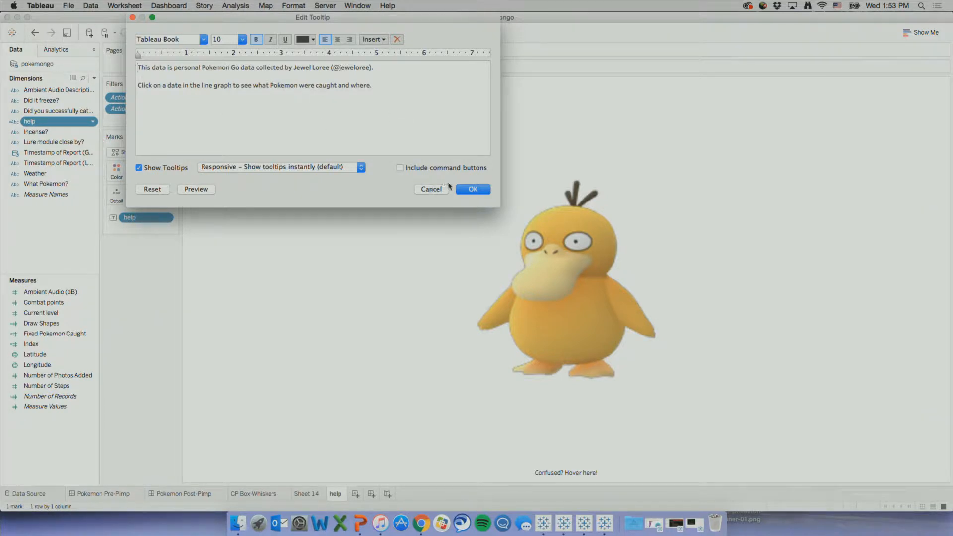
click(472, 189)
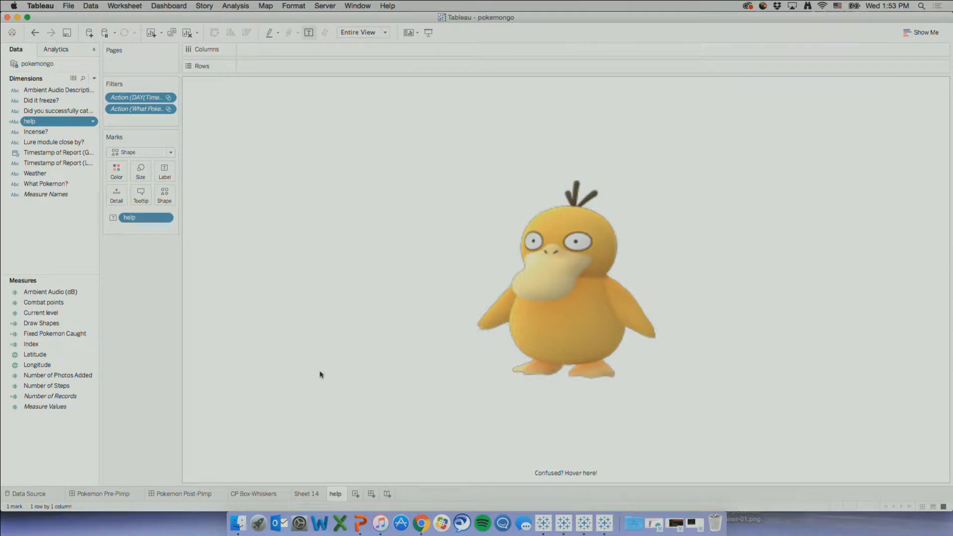
Step: Remove the Incense? colouring from the marks of the "Where did I catch them?" map and return to the Pokemon Post-Pimp dashboard
click(207, 494)
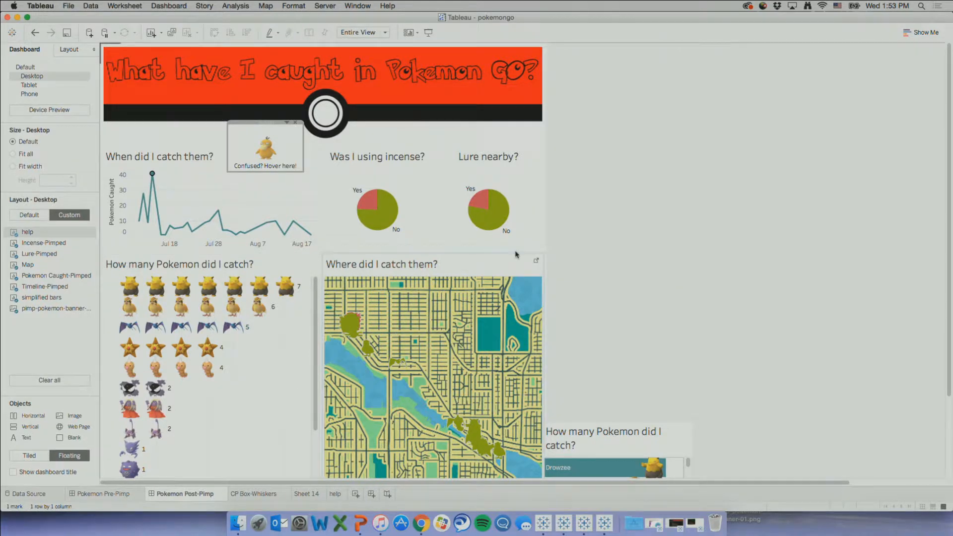
click(537, 261)
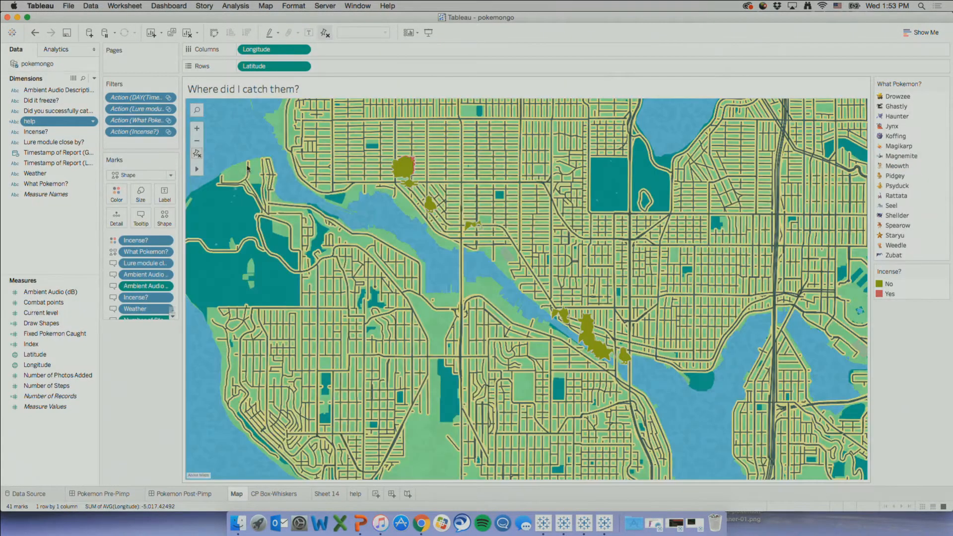
drag(145, 240, 152, 366)
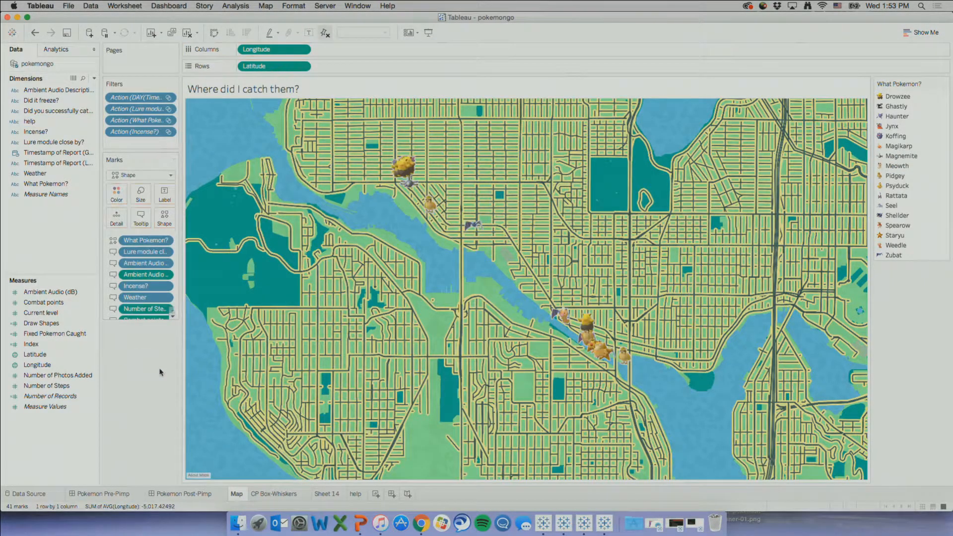
click(215, 498)
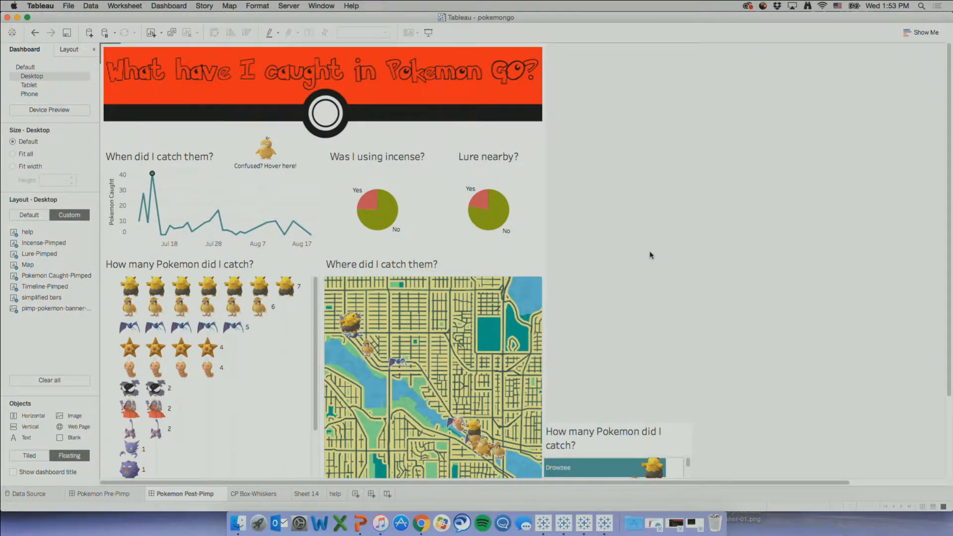
Step: Examine the Pokemon Post-Pimp dashboard, comparing the icon chart with its tooltips, the map, the timeline and the simplified bar chart
scroll(650, 255, down, 3)
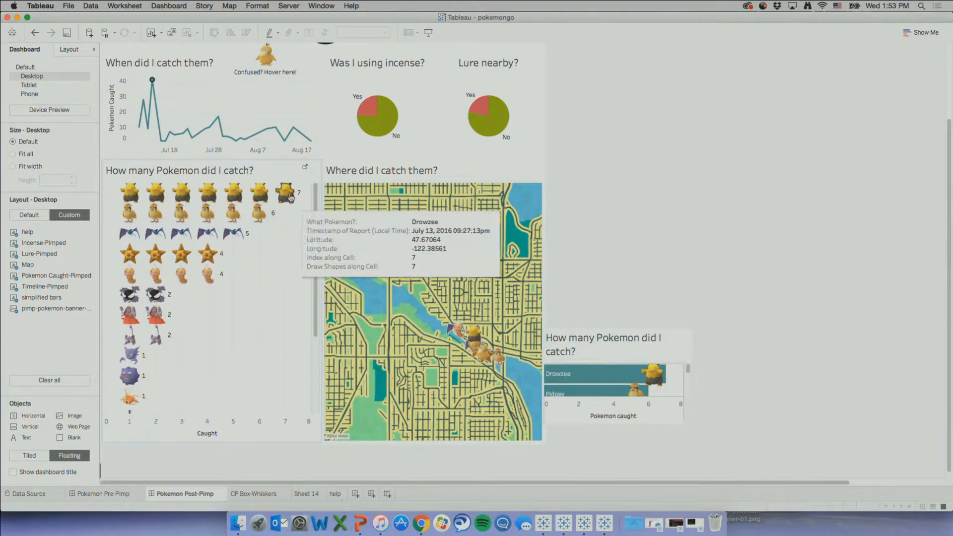
mouse_move(204, 195)
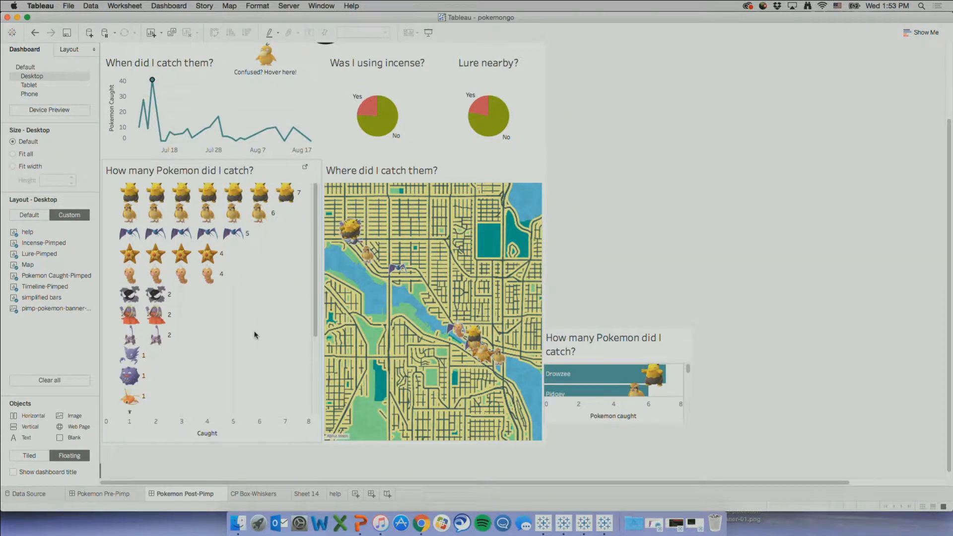
mouse_move(147, 110)
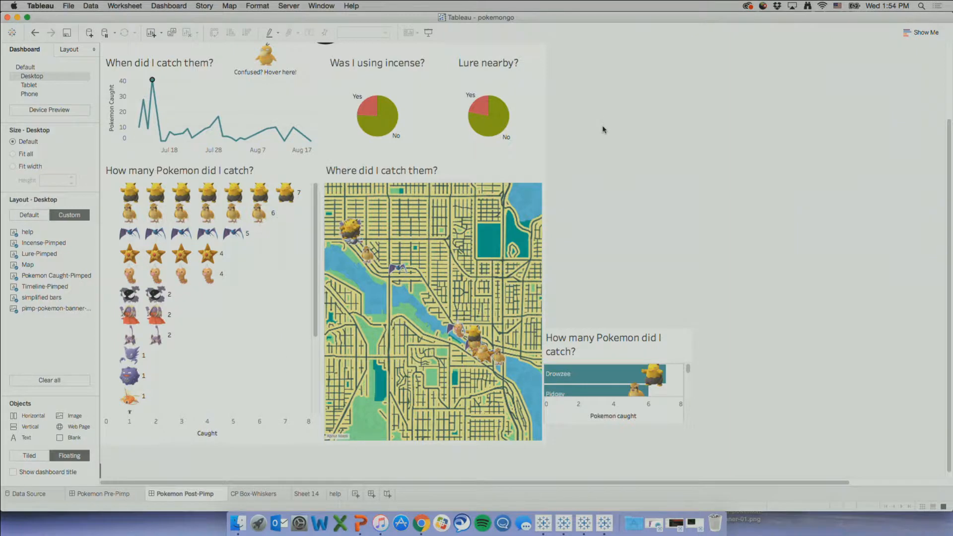
scroll(603, 129, down, 1)
scroll(603, 129, up, 5)
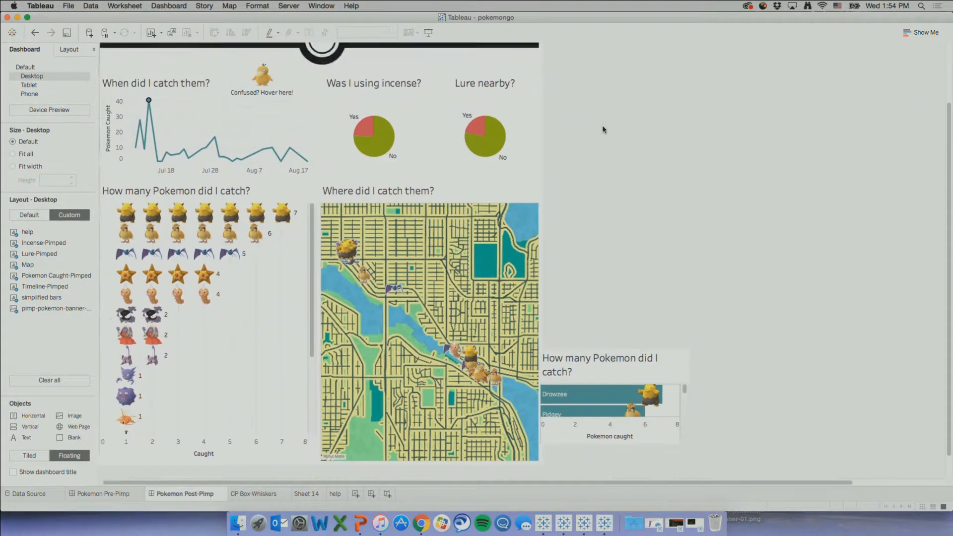
scroll(579, 194, down, 5)
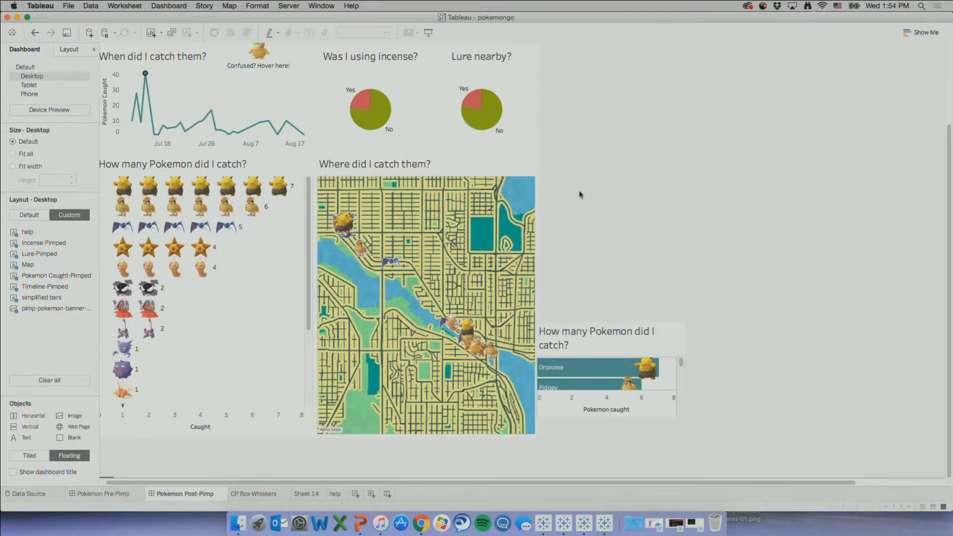
scroll(580, 194, up, 1)
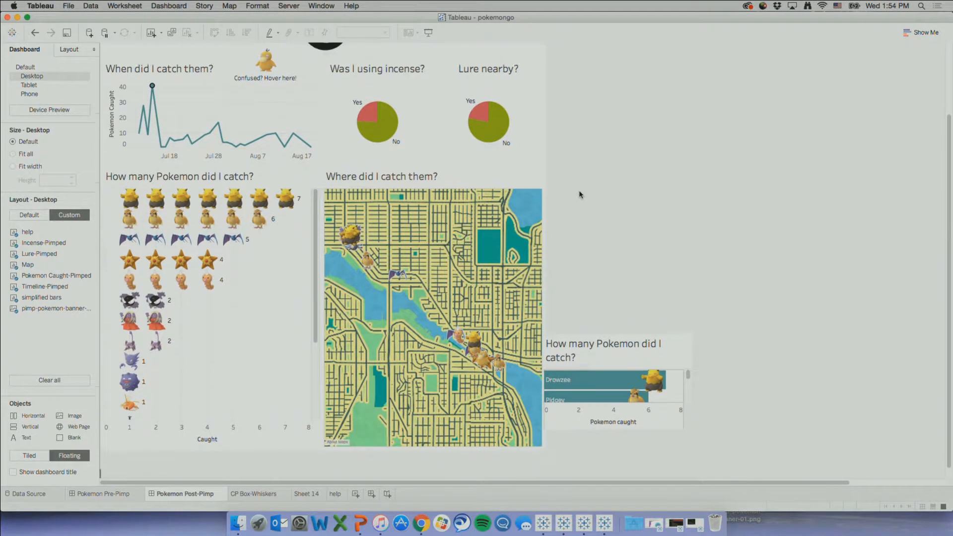
scroll(580, 195, up, 4)
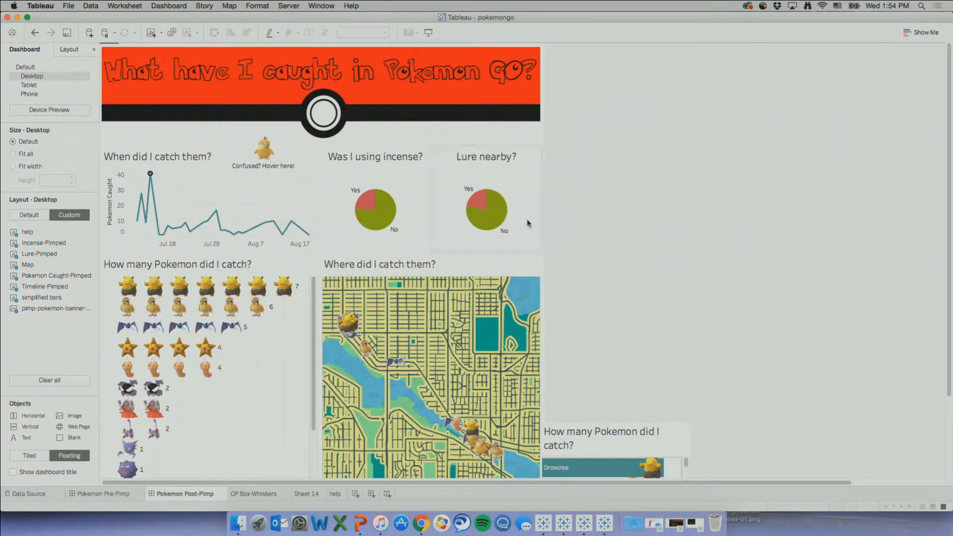
Step: Open the sheet behind the dashboard's "How many Pokemon did I catch?" icon chart and check its Draw Shapes column field
click(305, 269)
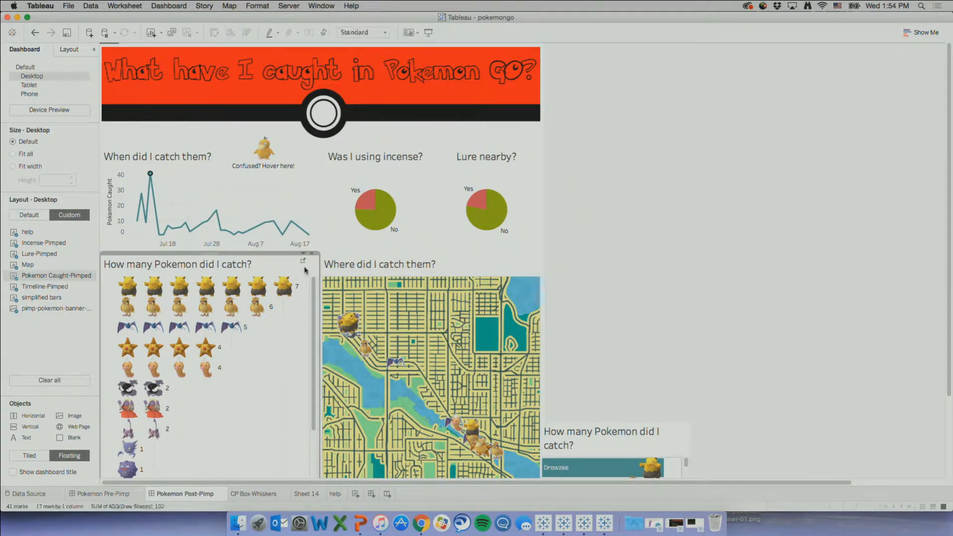
click(305, 265)
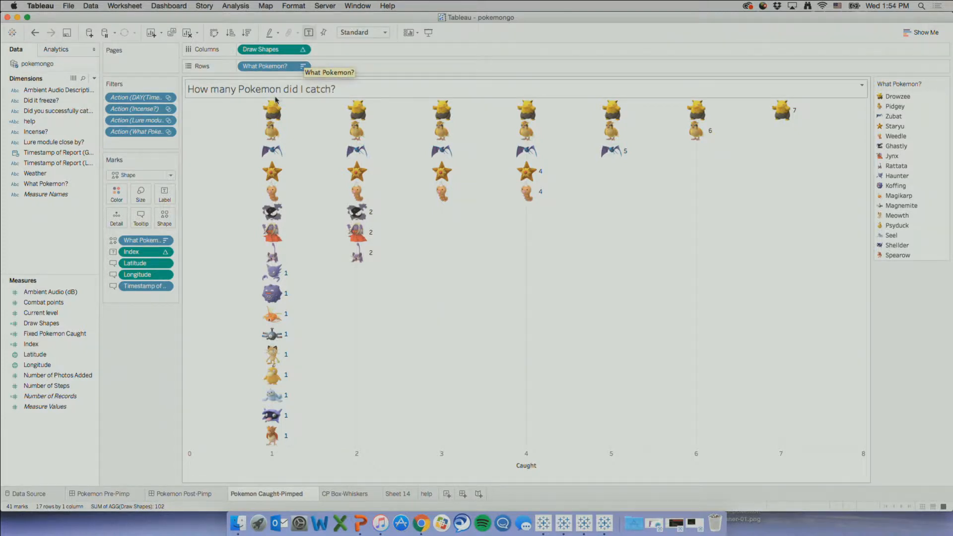
click(304, 51)
click(339, 52)
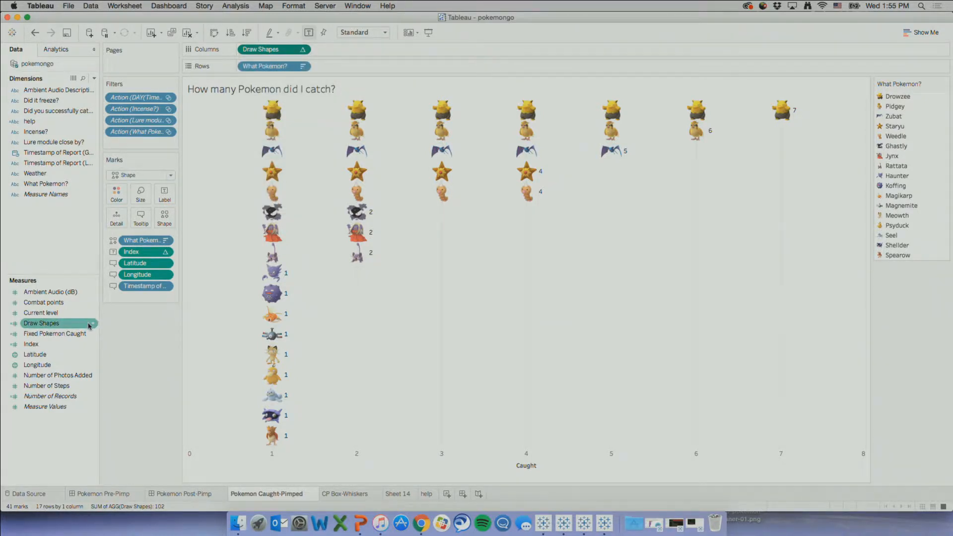
Step: Review the formula of the Draw Shapes calculated field and close its editor
click(92, 323)
click(145, 169)
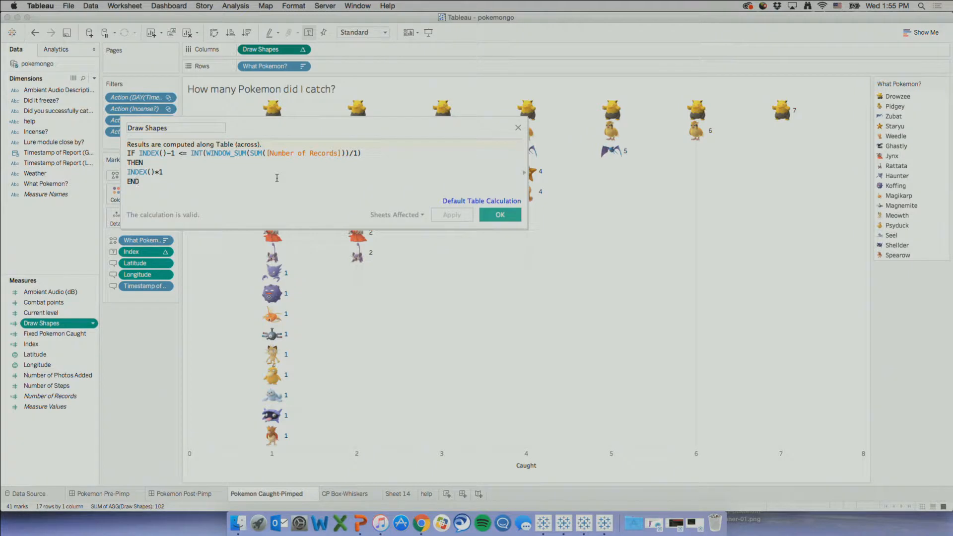
click(491, 219)
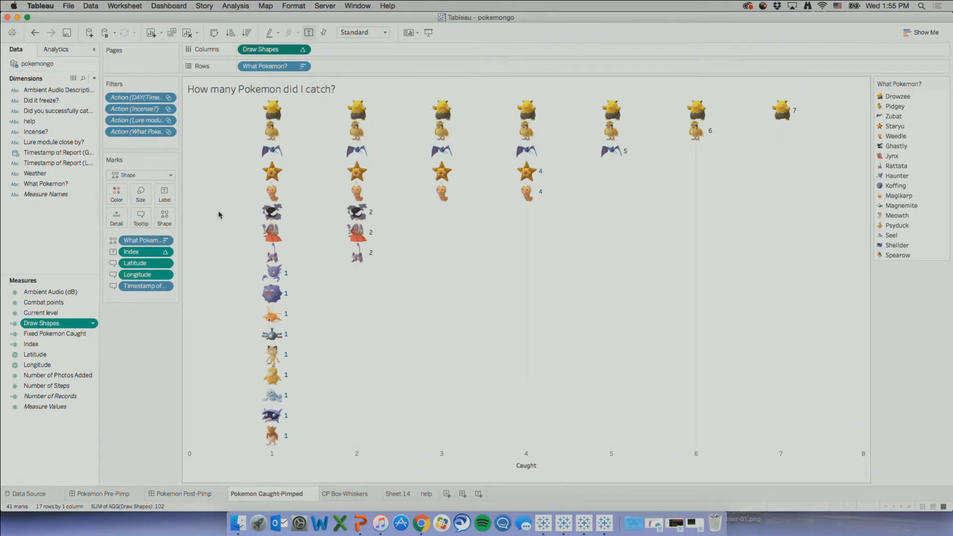
Step: Browse the custom Pokemon Go shape palette in the shape settings of the What Pokemon? field
mouse_move(271, 235)
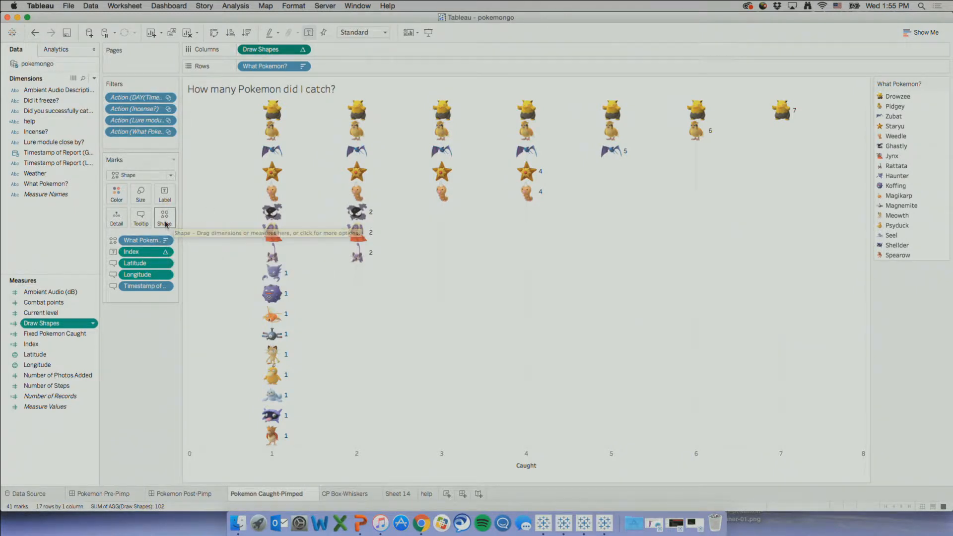
click(165, 219)
click(585, 189)
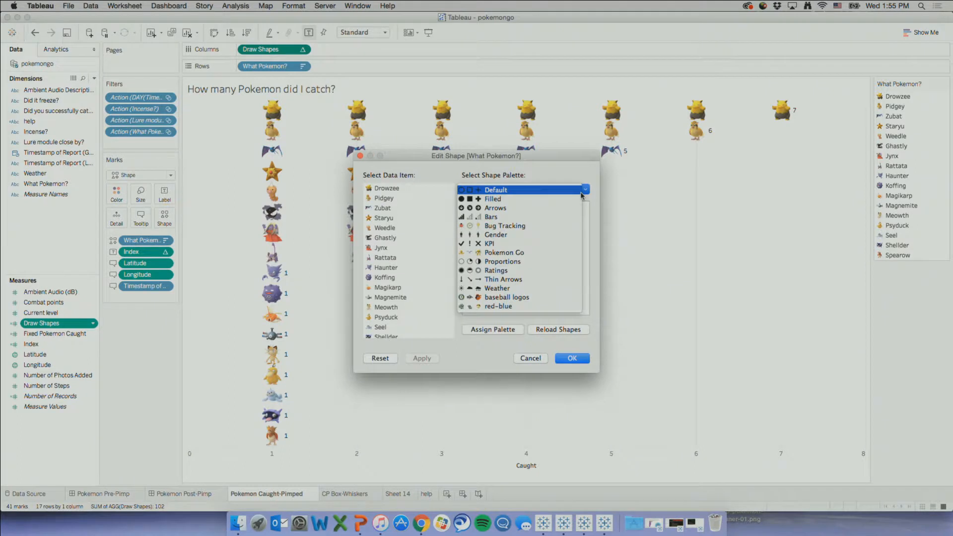
click(543, 253)
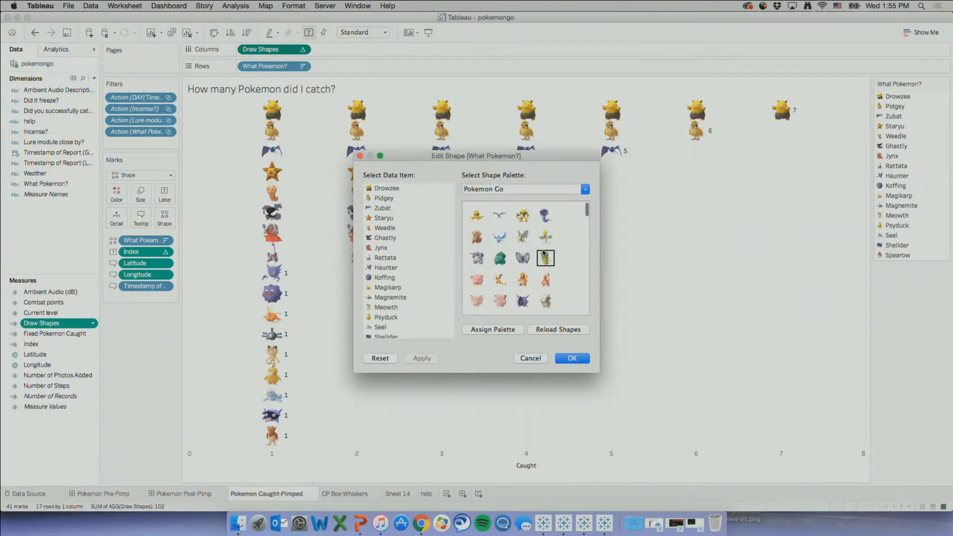
scroll(563, 258, down, 6)
scroll(564, 259, down, 5)
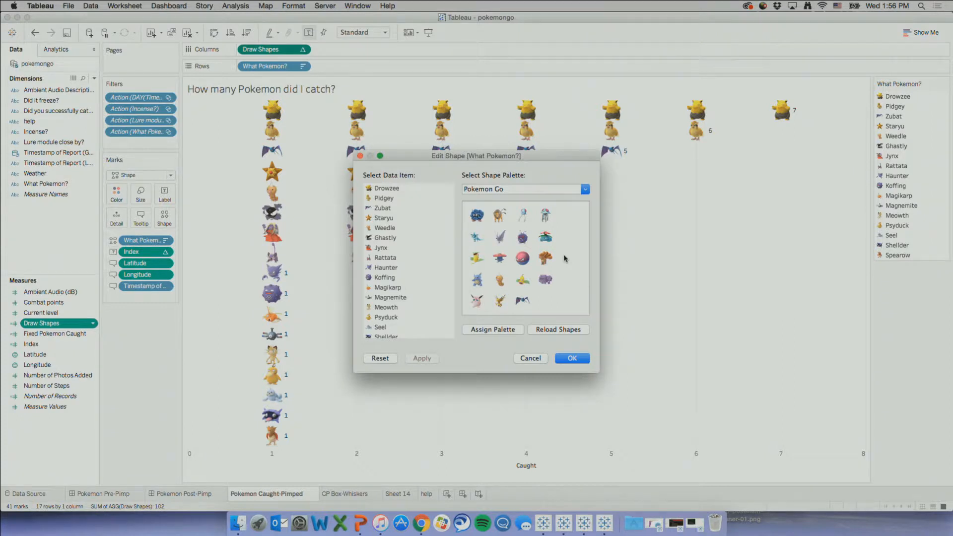
Step: Switch to Finder and show where the Pokemon Go folder sits inside the Shapes folder of My Tableau Repository
click(241, 527)
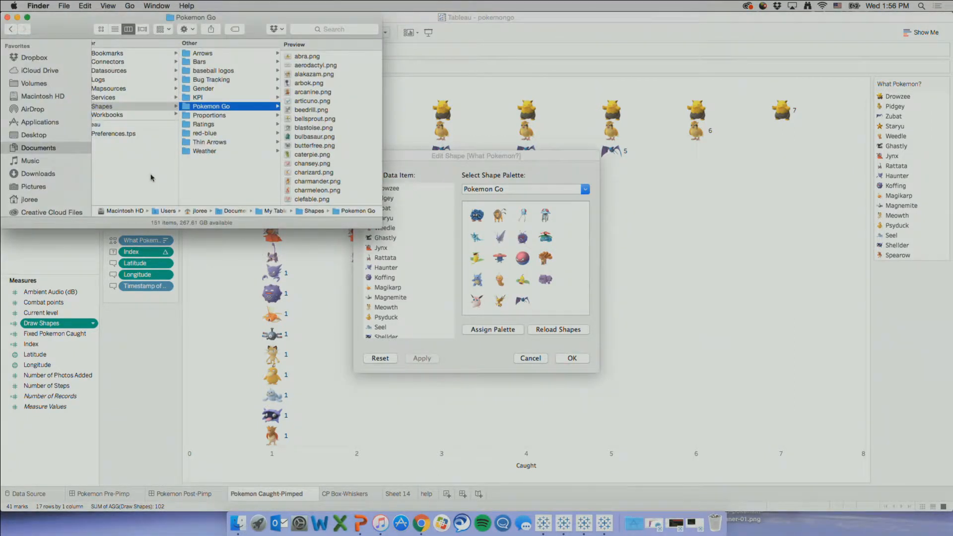
scroll(152, 178, left, 3)
scroll(152, 177, left, 3)
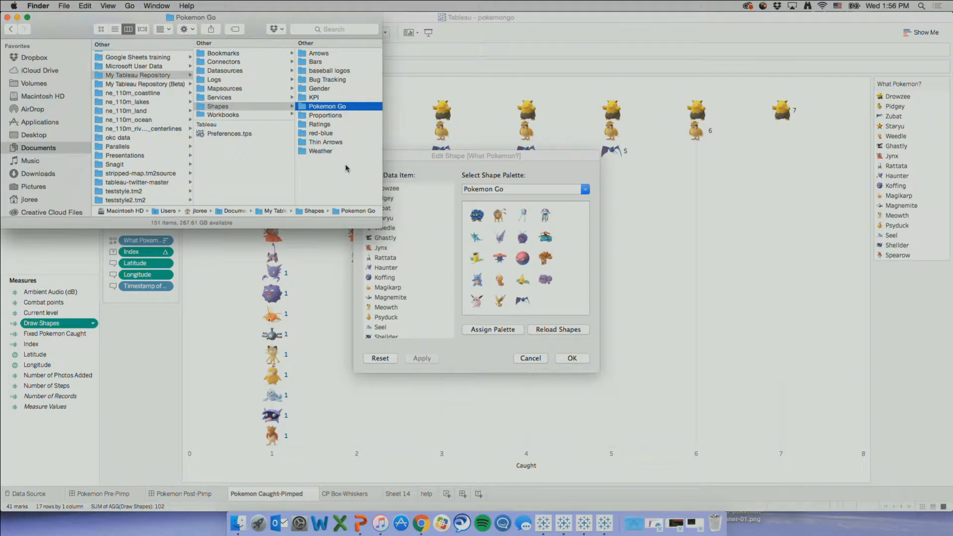
Step: Browse the Pokemon image files in the Pokemon Go shapes folder, then return to Tableau and close the shape settings
scroll(347, 168, right, 1)
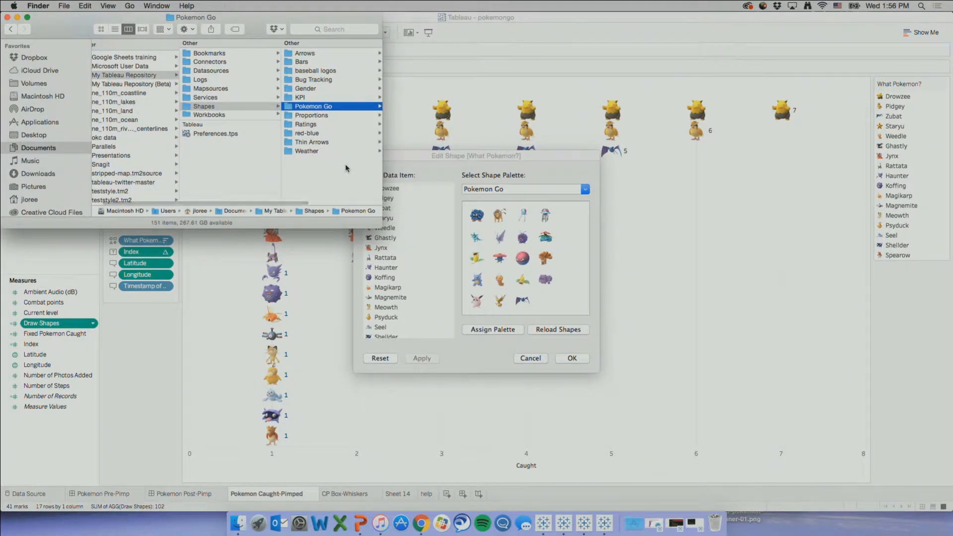
scroll(346, 168, right, 5)
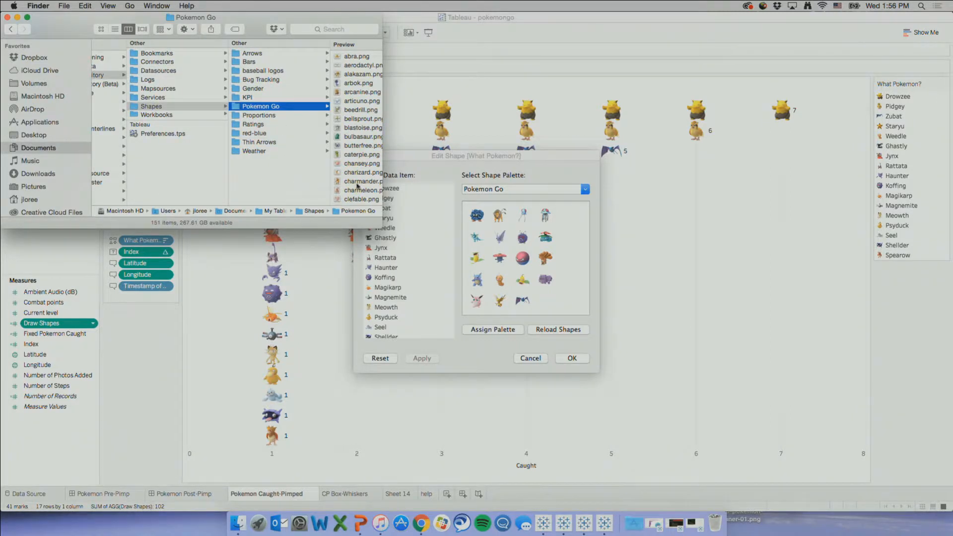
scroll(320, 176, right, 2)
scroll(361, 168, down, 15)
scroll(361, 169, up, 15)
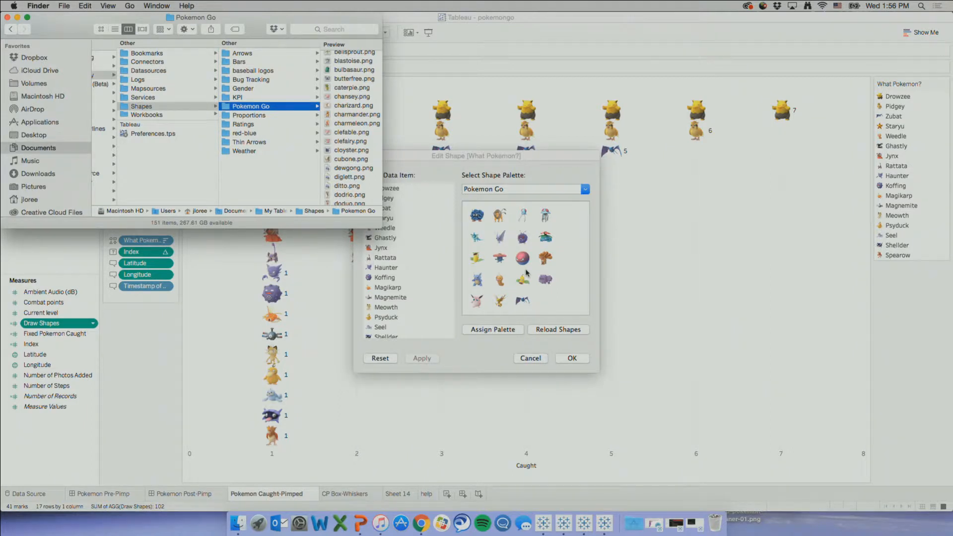
click(583, 175)
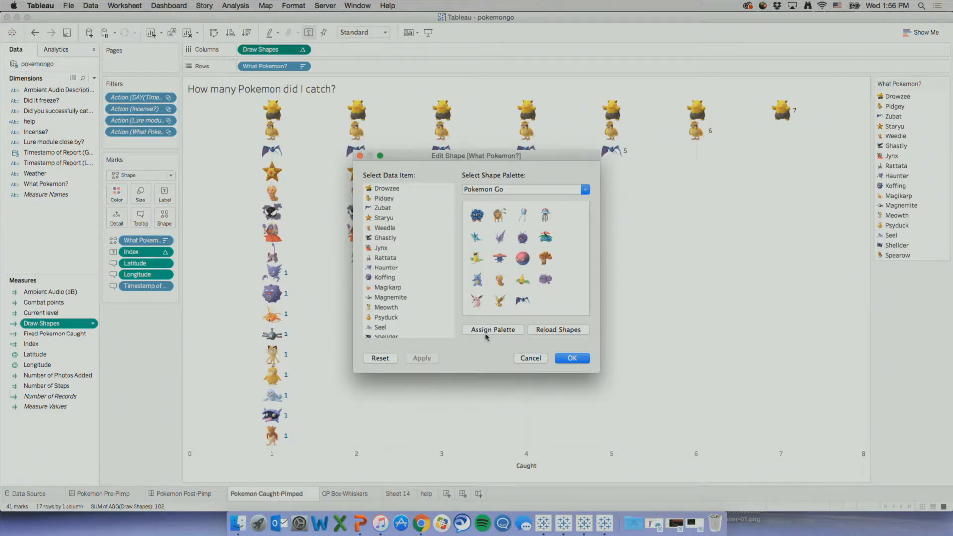
click(563, 357)
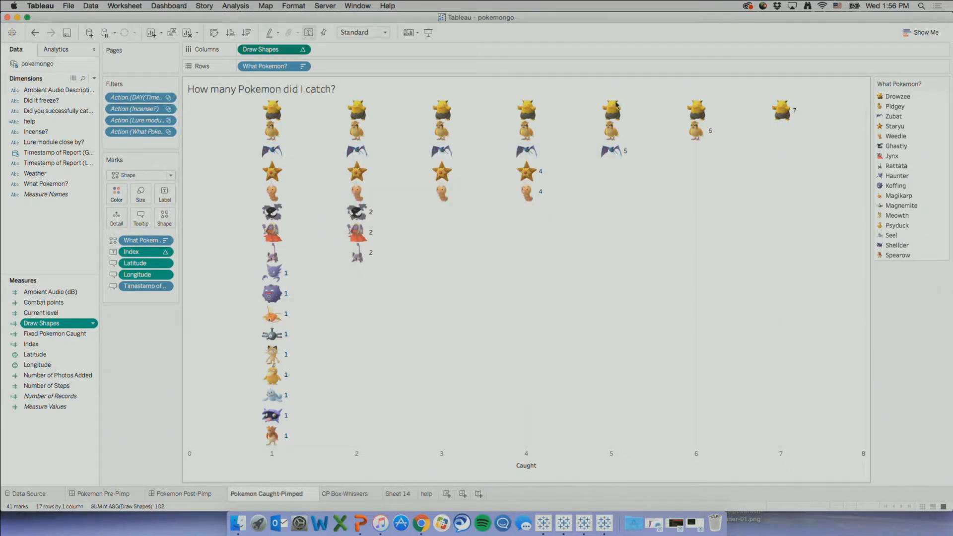
Step: Review the mark label settings of the icon chart, including the alignment, the Min/Max per cell scope and the minimum value option
mouse_move(791, 111)
click(165, 194)
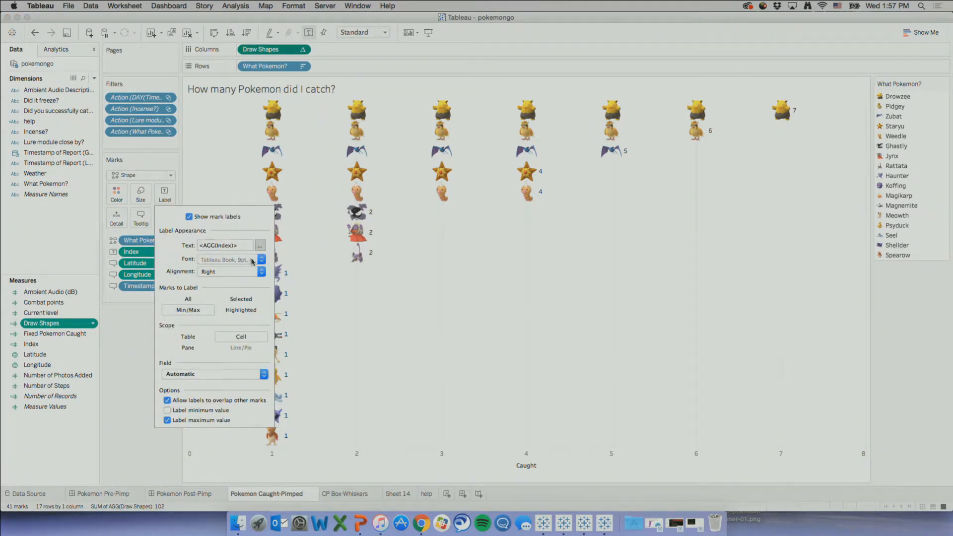
click(260, 271)
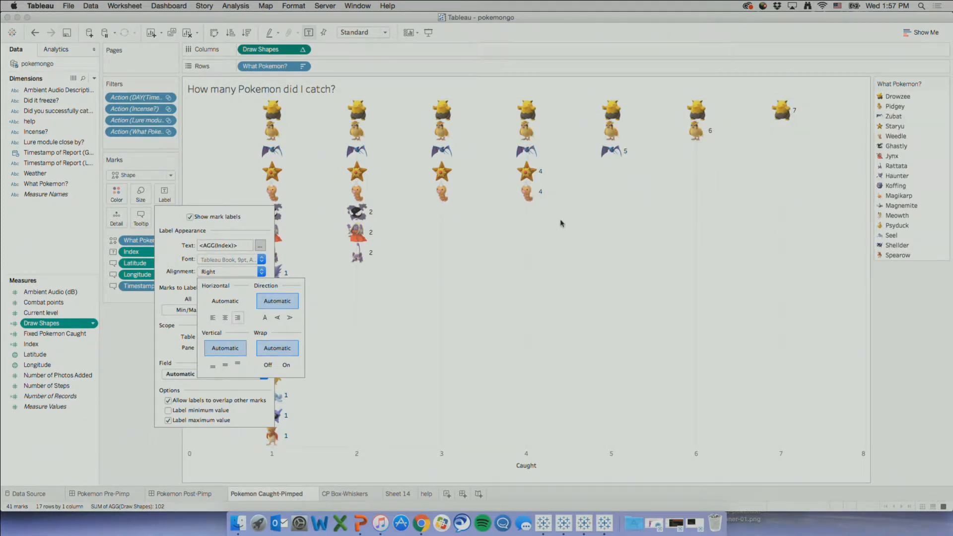
click(177, 278)
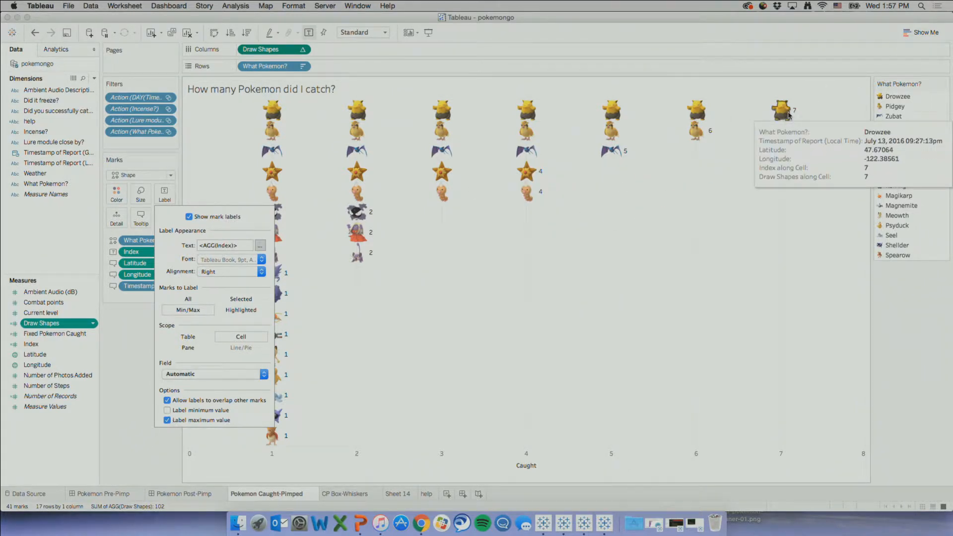
click(167, 410)
click(167, 410)
click(369, 298)
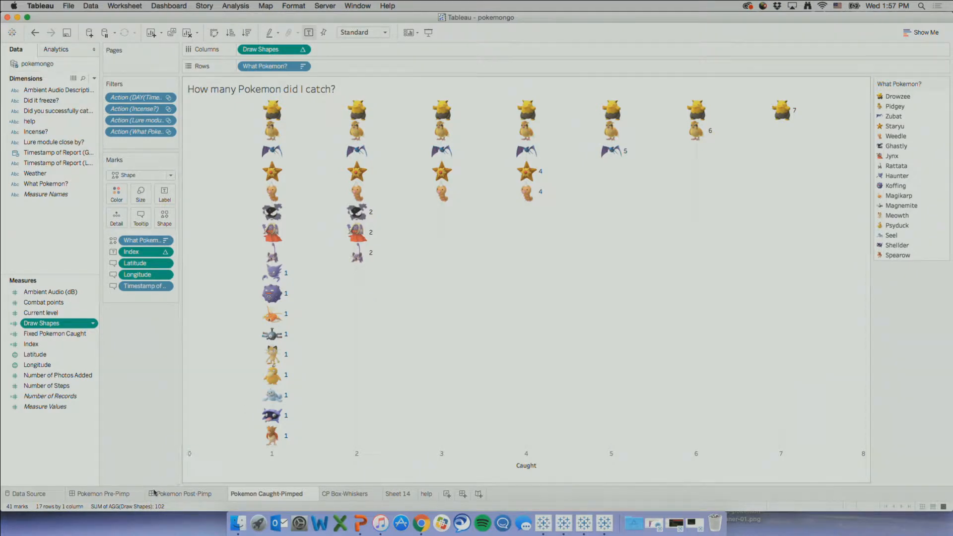
Step: Open the Pokemon Post-Pimp dashboard and examine the custom background of the "Where did I catch them?" map up close
click(185, 494)
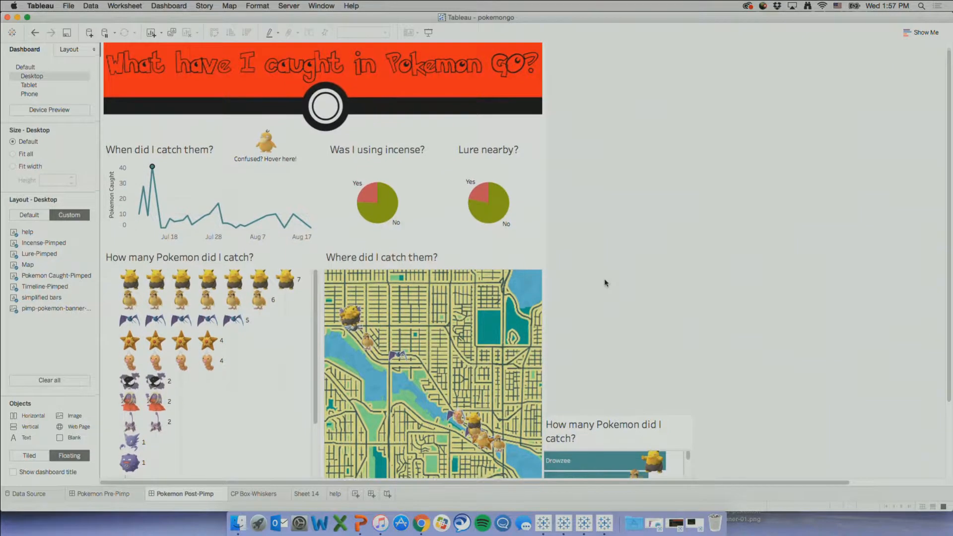
scroll(605, 283, down, 3)
scroll(604, 283, down, 3)
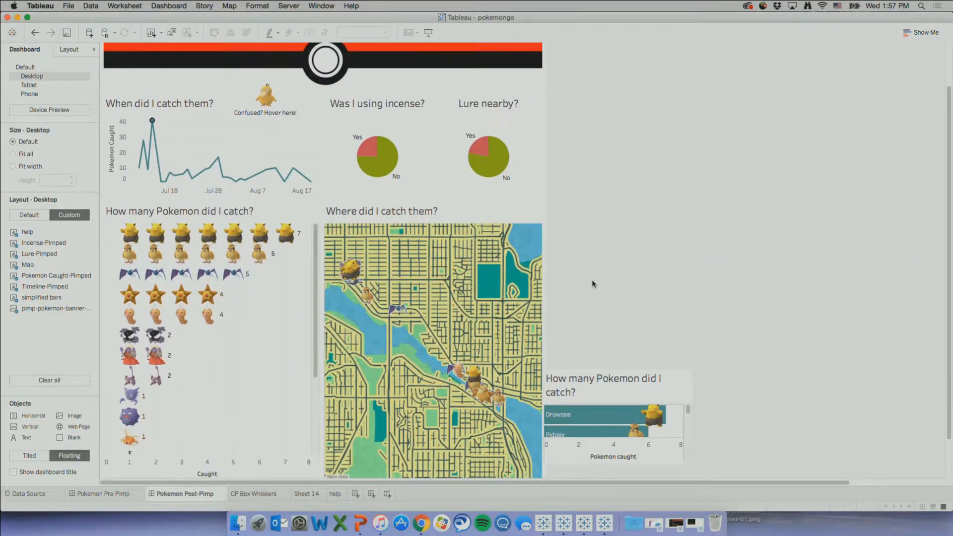
mouse_move(406, 309)
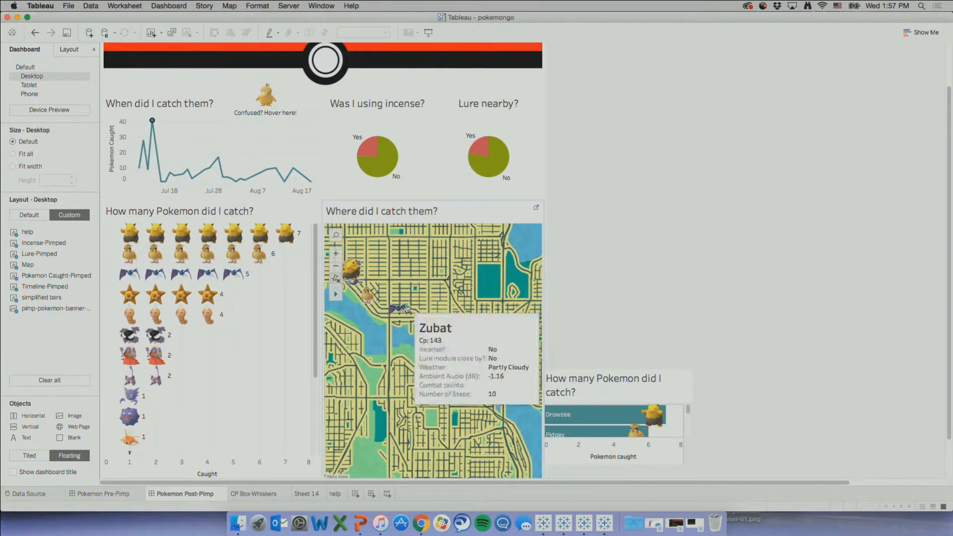
click(336, 236)
mouse_move(368, 282)
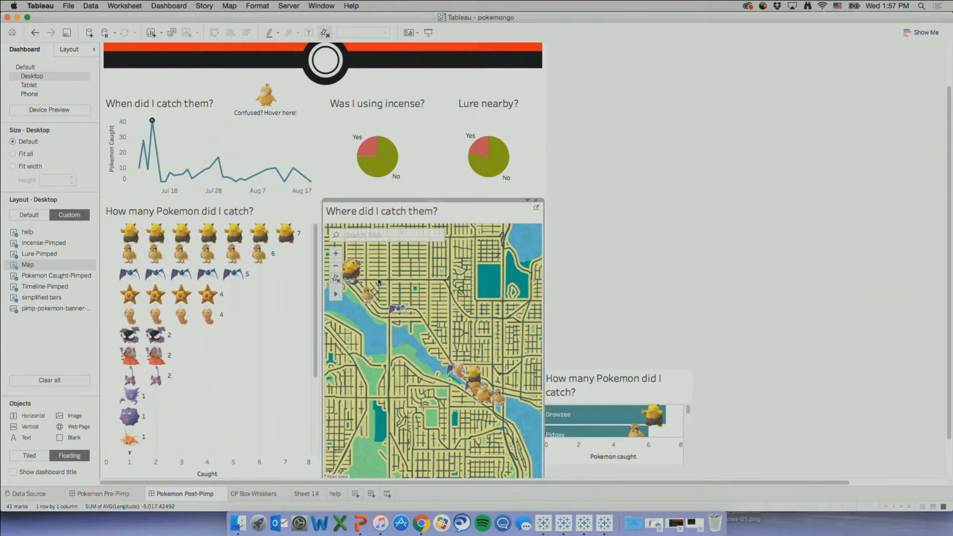
mouse_move(386, 308)
scroll(385, 309, up, 5)
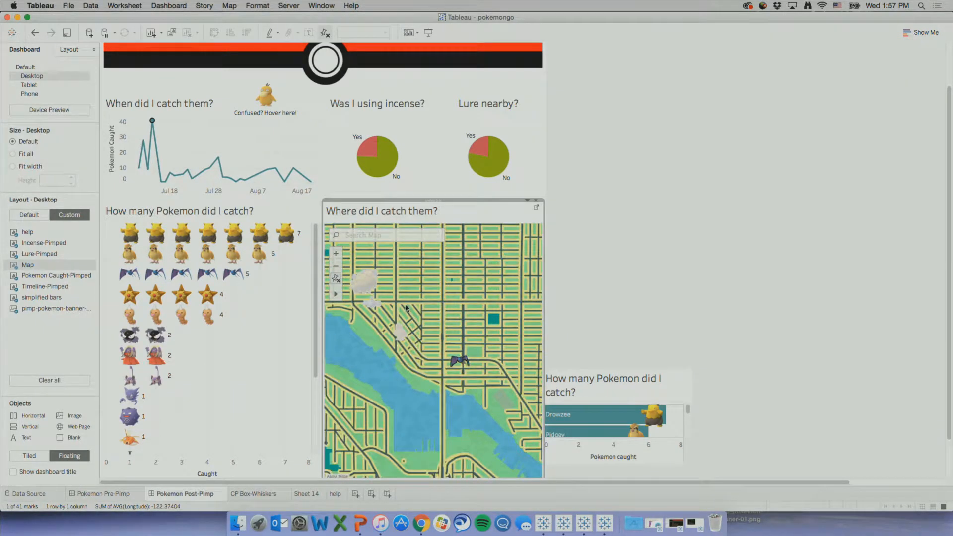
scroll(402, 347, up, 2)
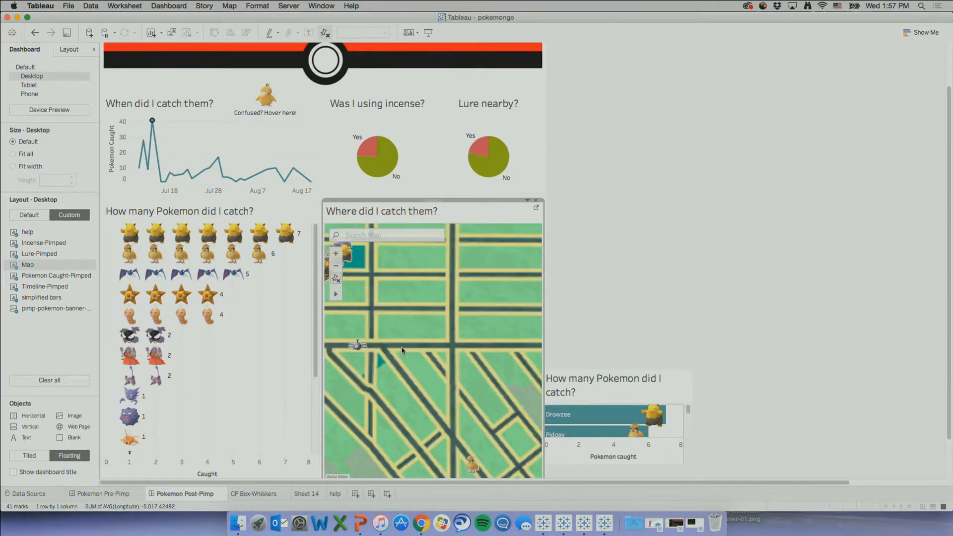
right_click(406, 367)
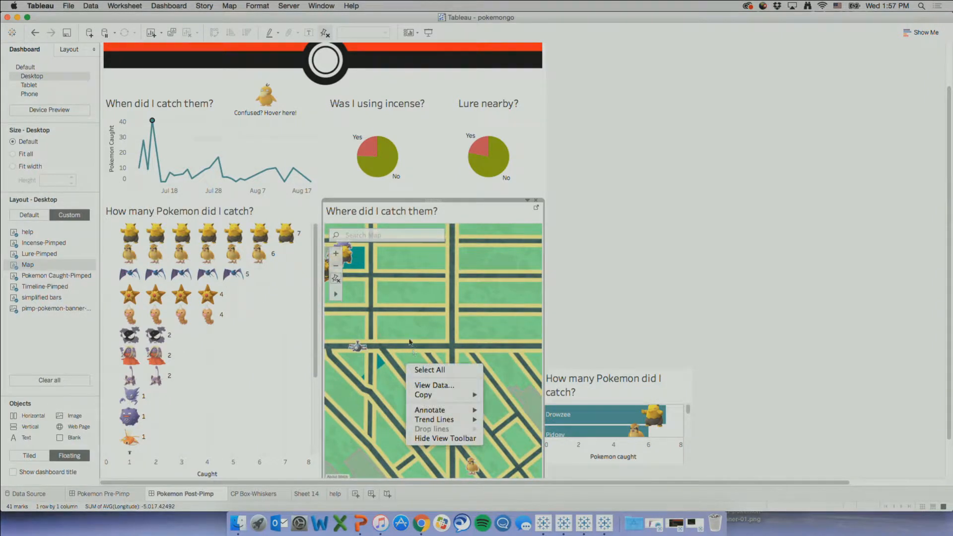
click(408, 338)
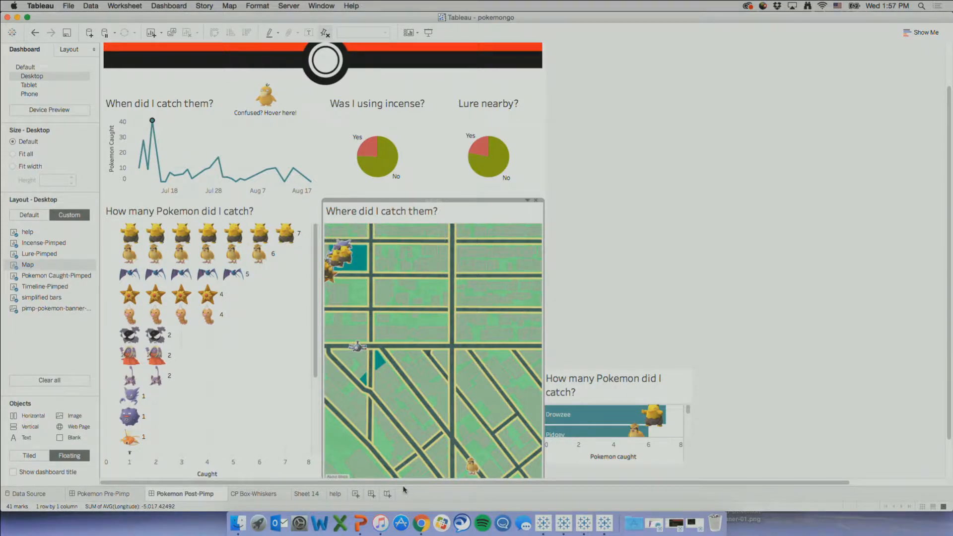
Step: Switch to Mapbox in Chrome and open the Pokemon Go style in the style editor at full screen
click(421, 522)
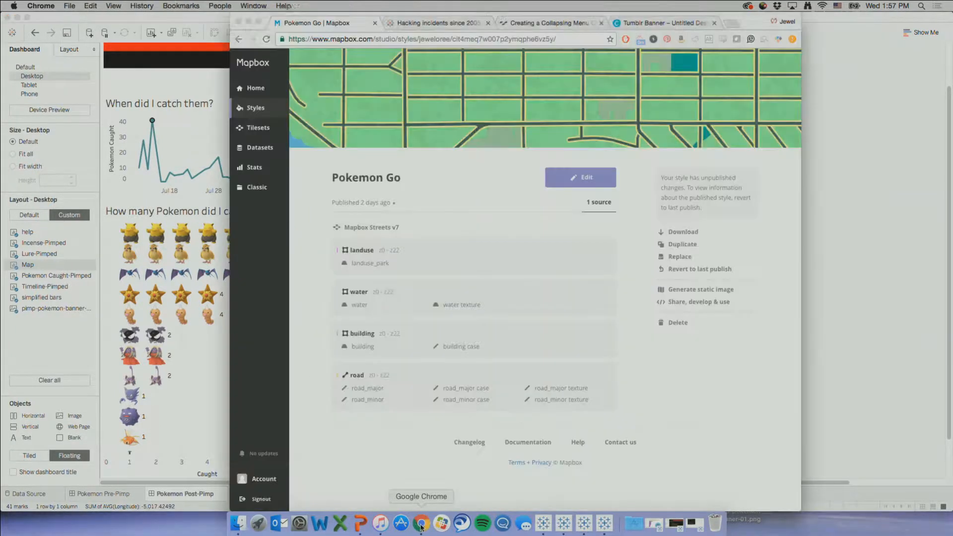
double_click(359, 18)
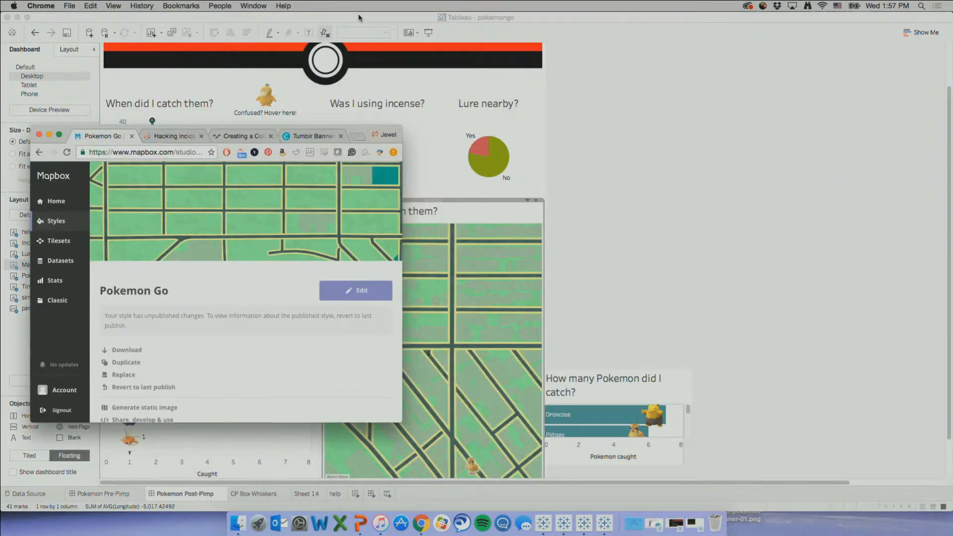
double_click(363, 133)
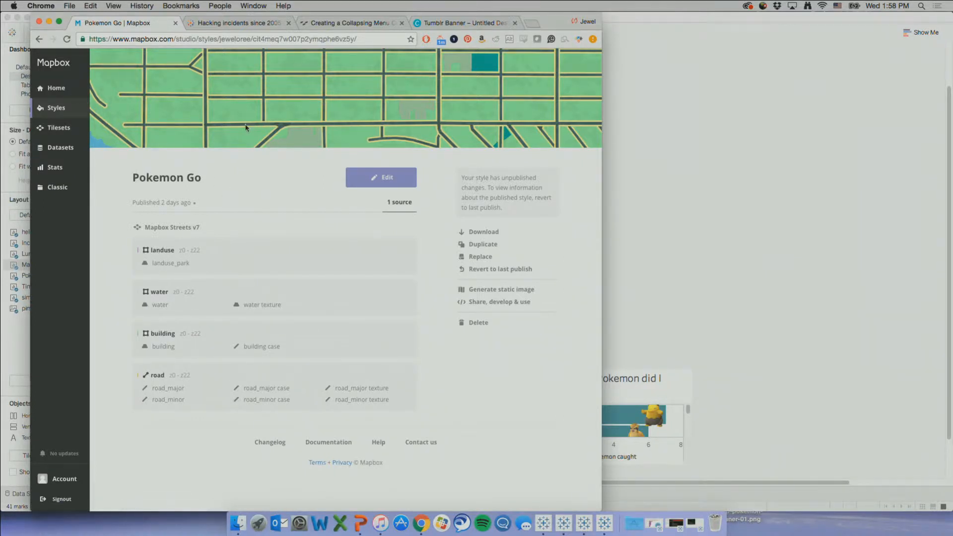
click(366, 181)
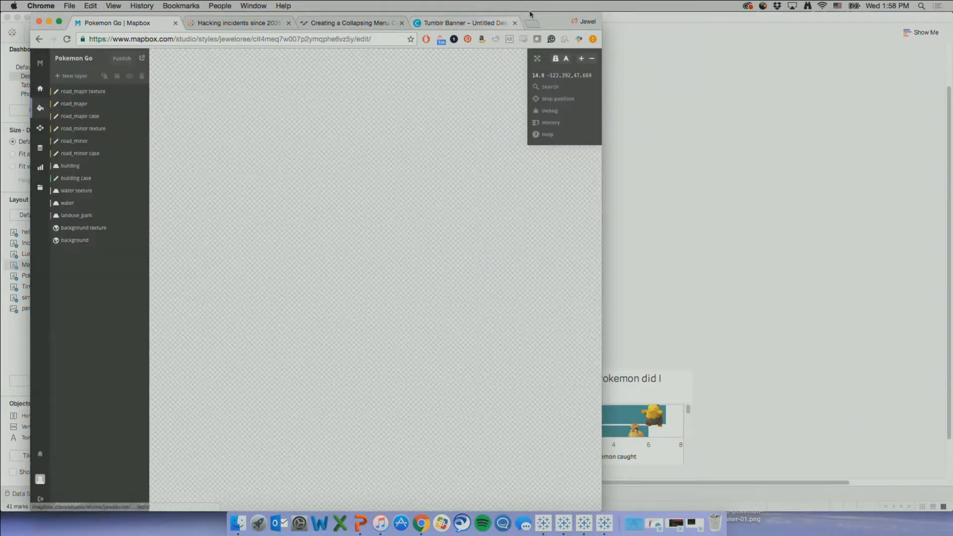
click(59, 21)
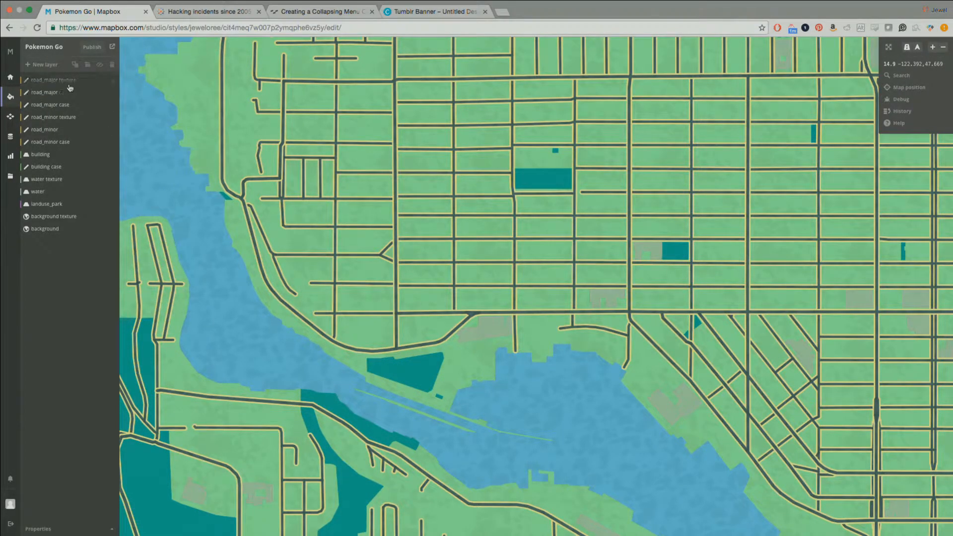
Step: Examine how the roads, buildings, parks and water of the Pokemon Go style are drawn at different map scales
double_click(290, 206)
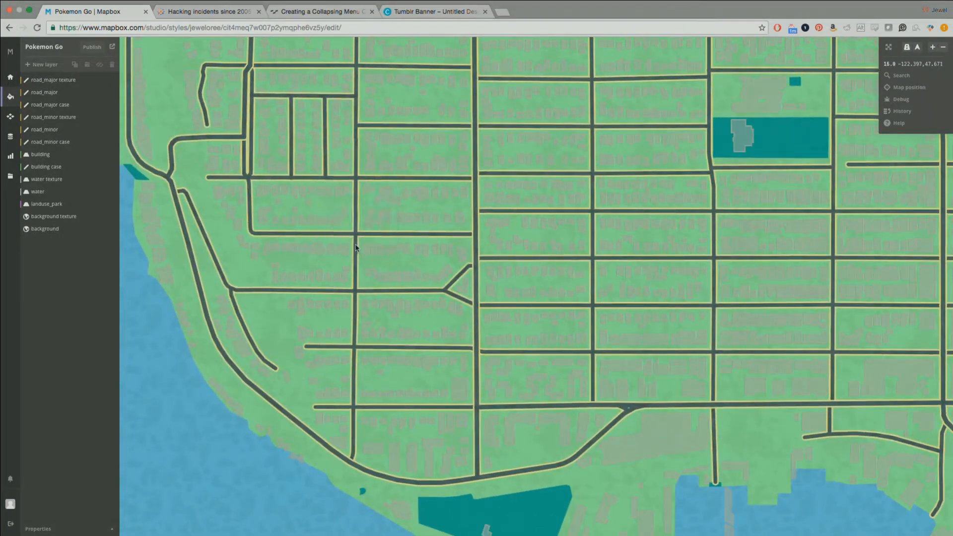
double_click(355, 246)
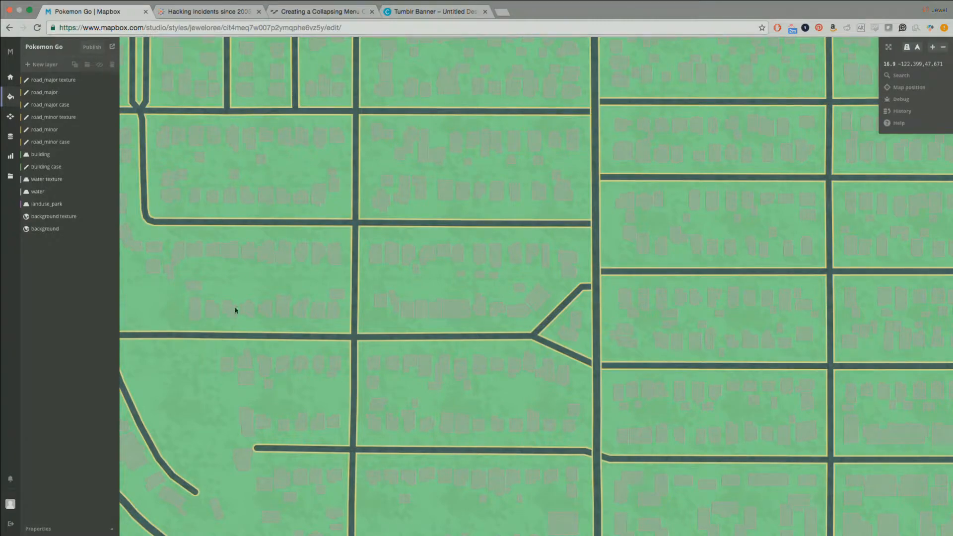
scroll(377, 328, down, 3)
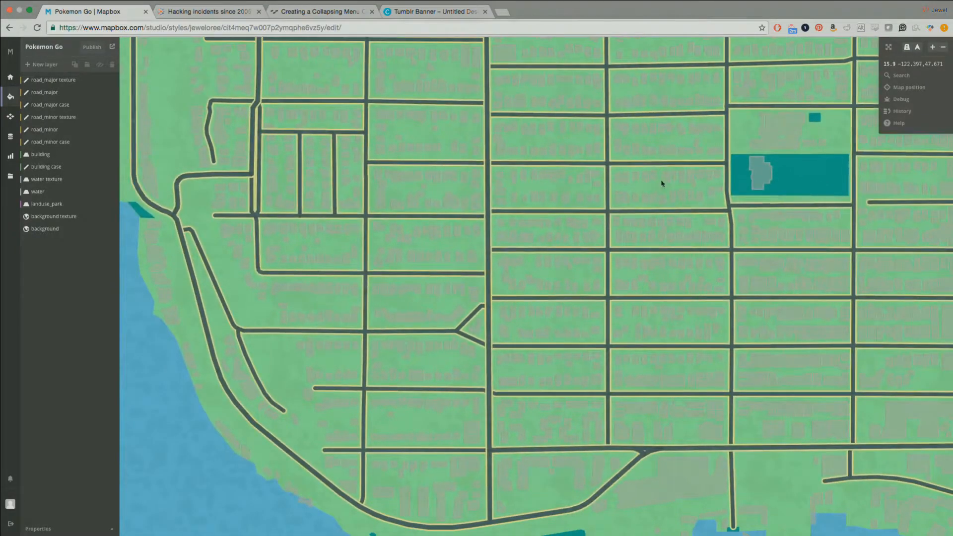
scroll(808, 177, up, 1)
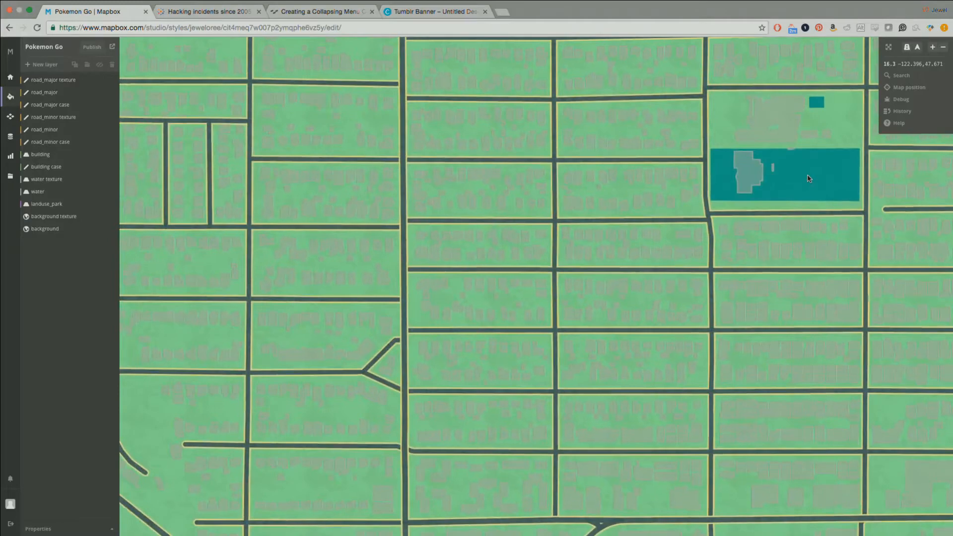
scroll(807, 175, down, 3)
drag(727, 345, 677, 341)
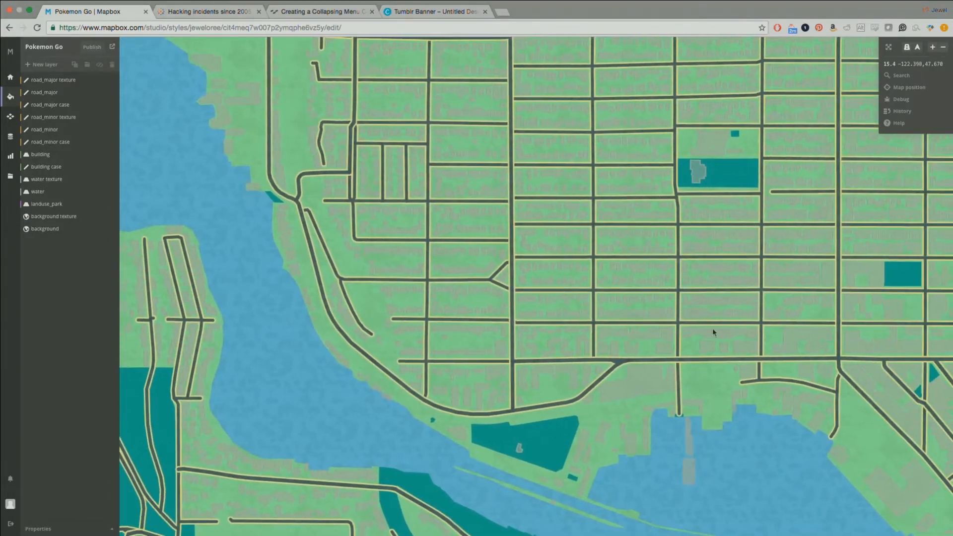
drag(740, 300, 690, 300)
drag(712, 228, 649, 238)
scroll(589, 200, down, 5)
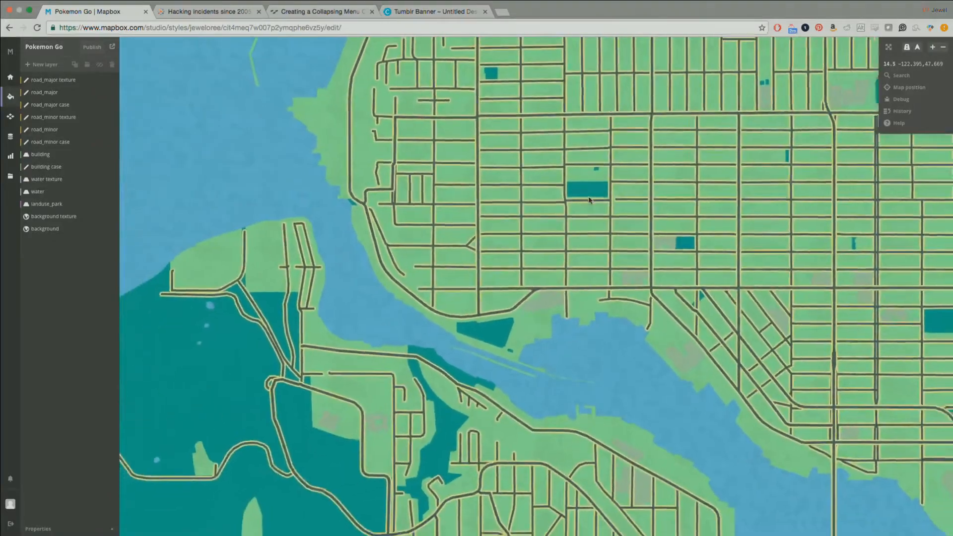
scroll(589, 201, up, 10)
scroll(589, 201, down, 5)
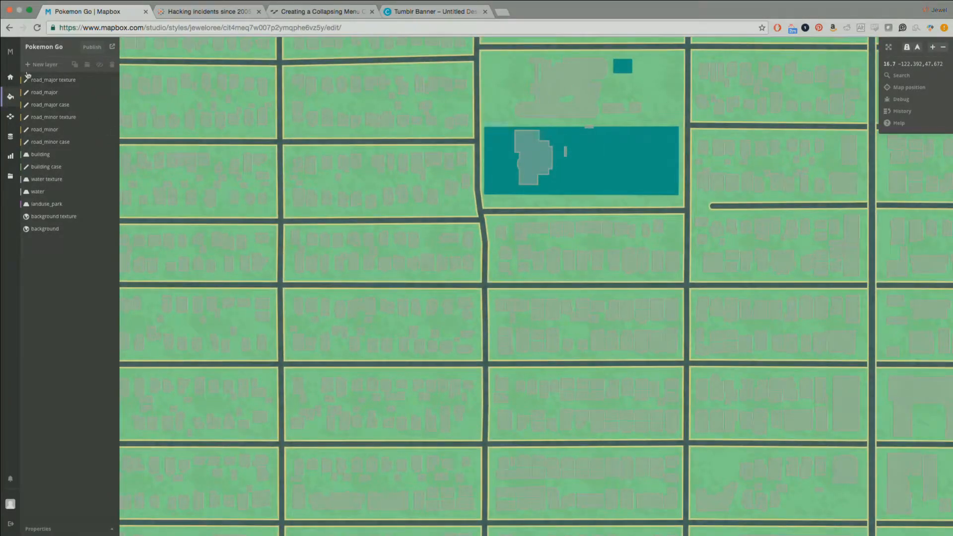
Step: Go to the Mapbox styles list and open the Share, develop & use details of the Pokemon Go style
click(8, 86)
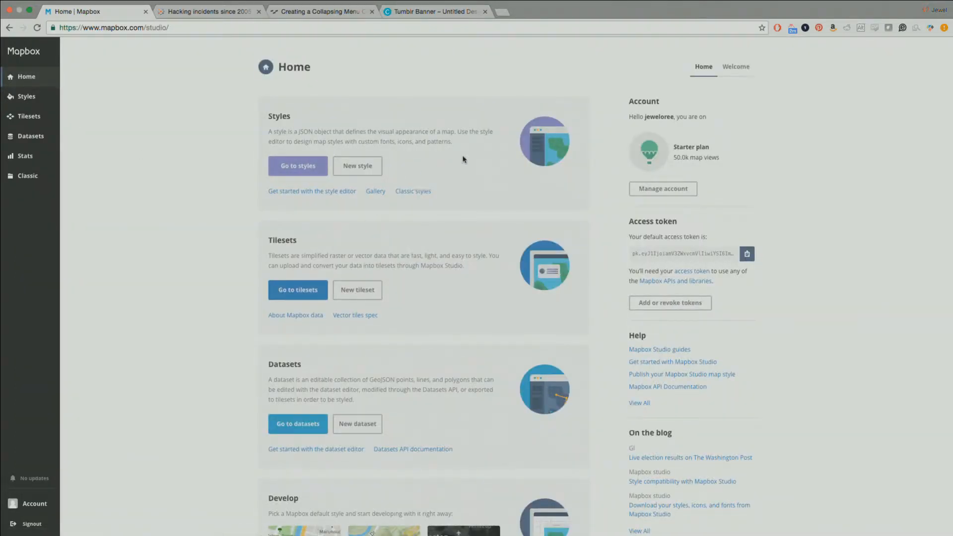
click(321, 164)
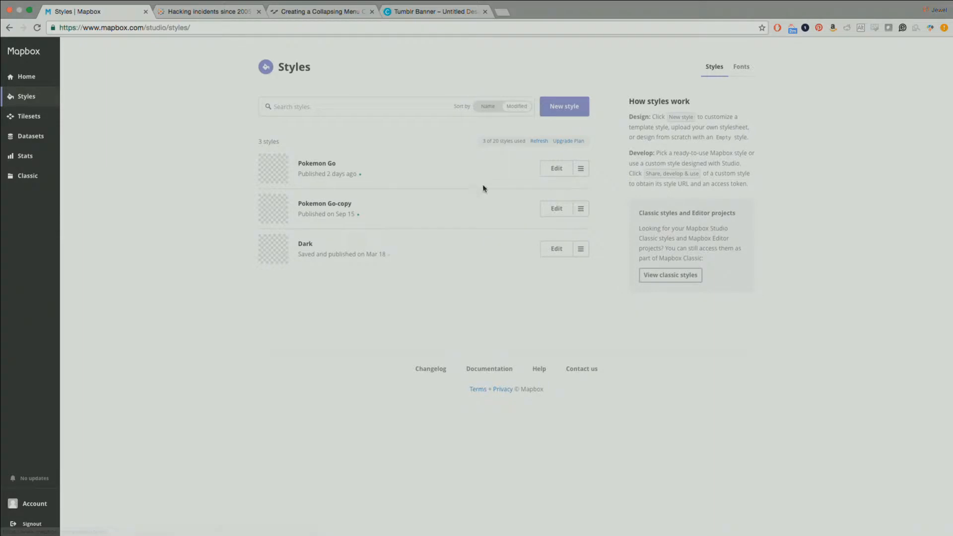
click(580, 173)
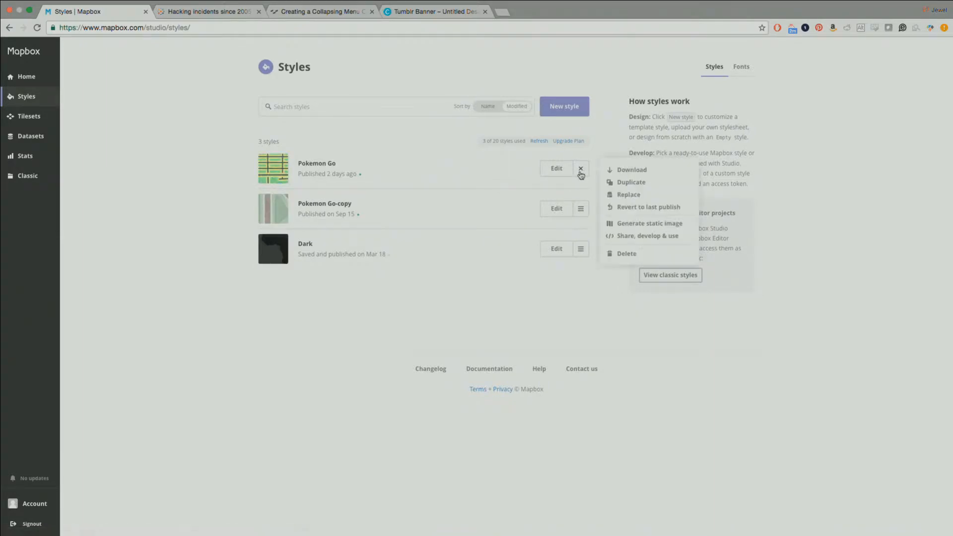
click(613, 237)
click(539, 238)
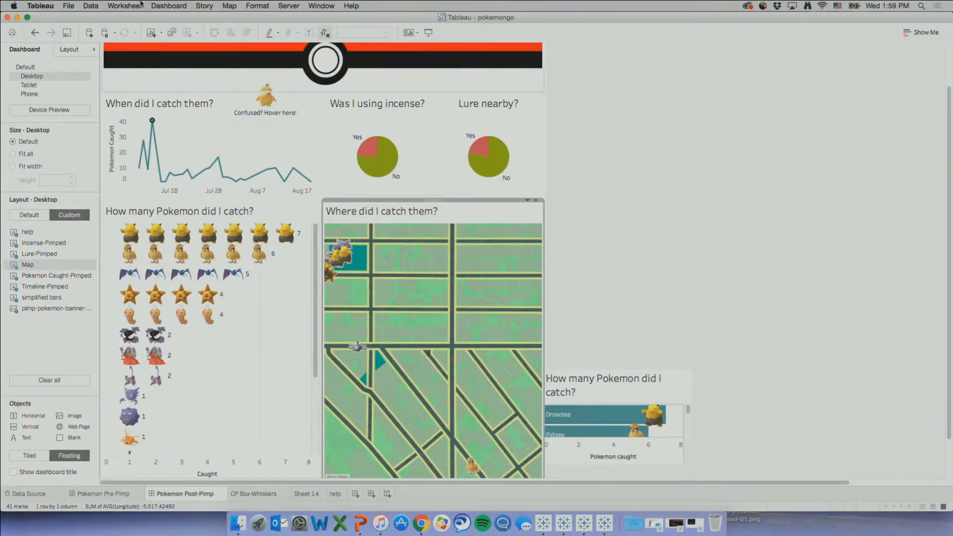
Step: In the dashboard's background map services, start adding a Mapbox map
click(229, 6)
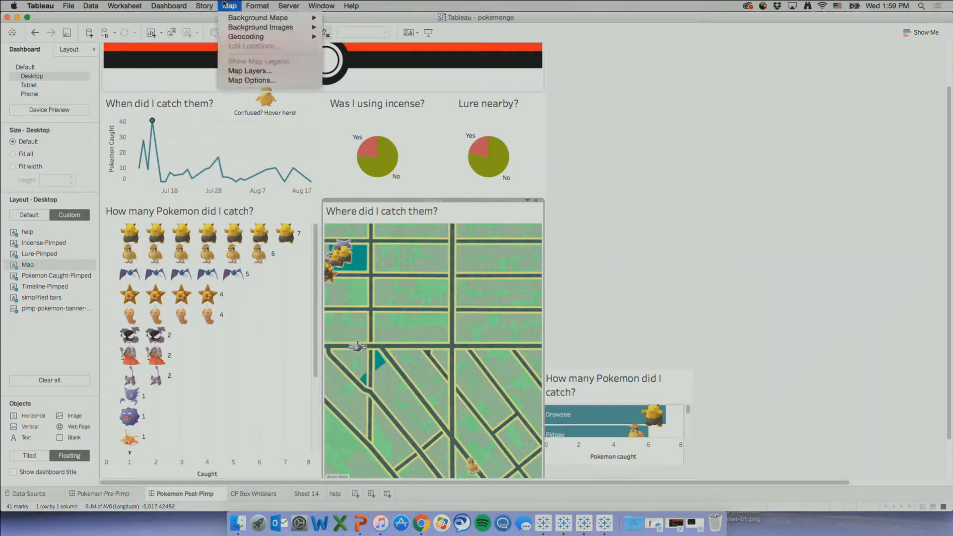
mouse_move(233, 17)
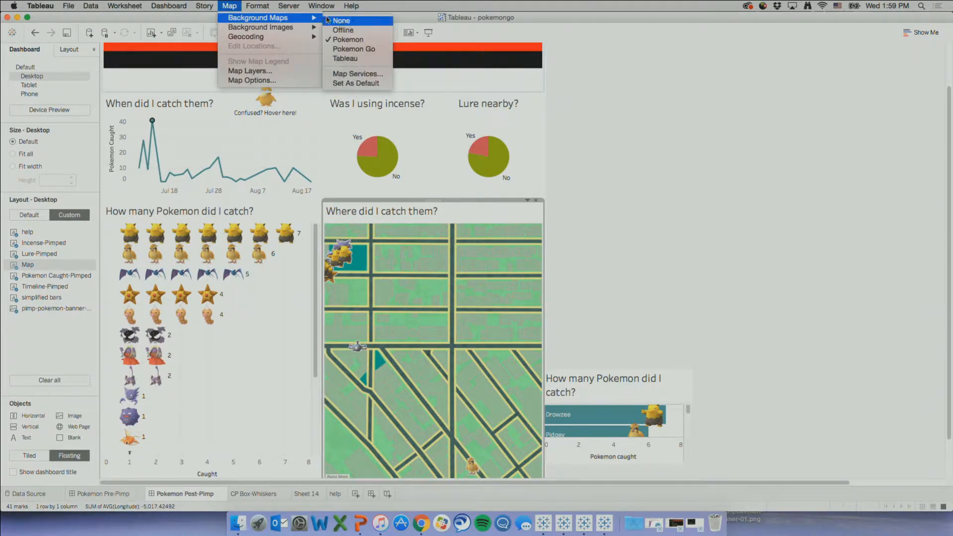
click(349, 75)
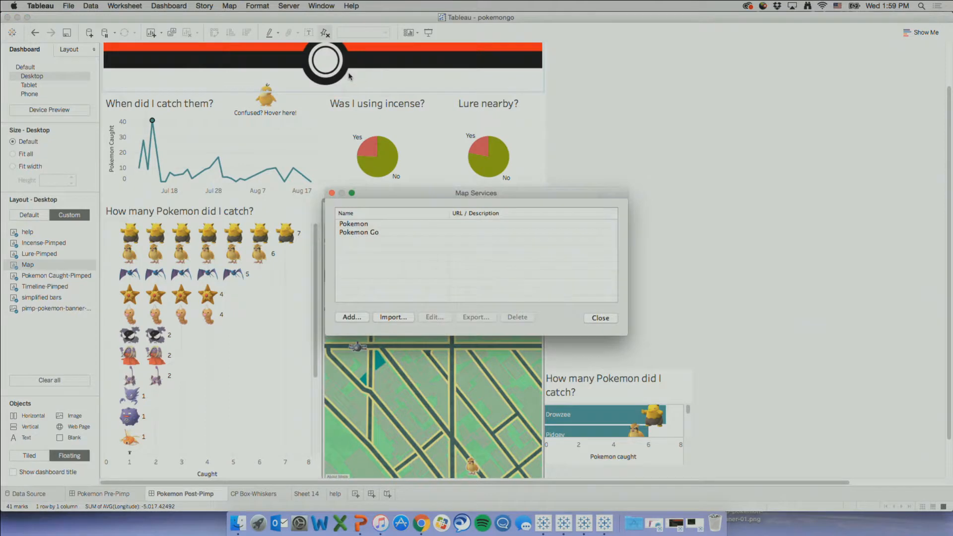
click(366, 317)
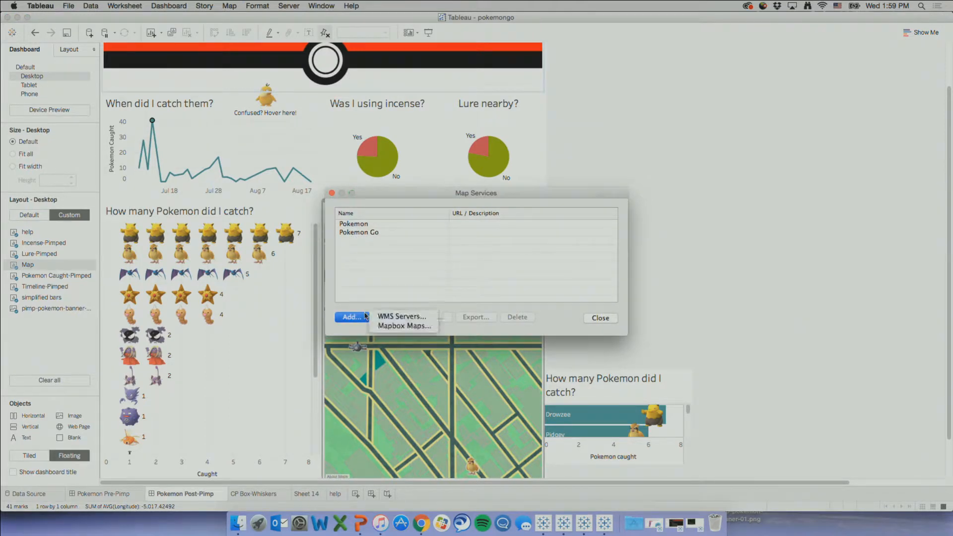
click(383, 326)
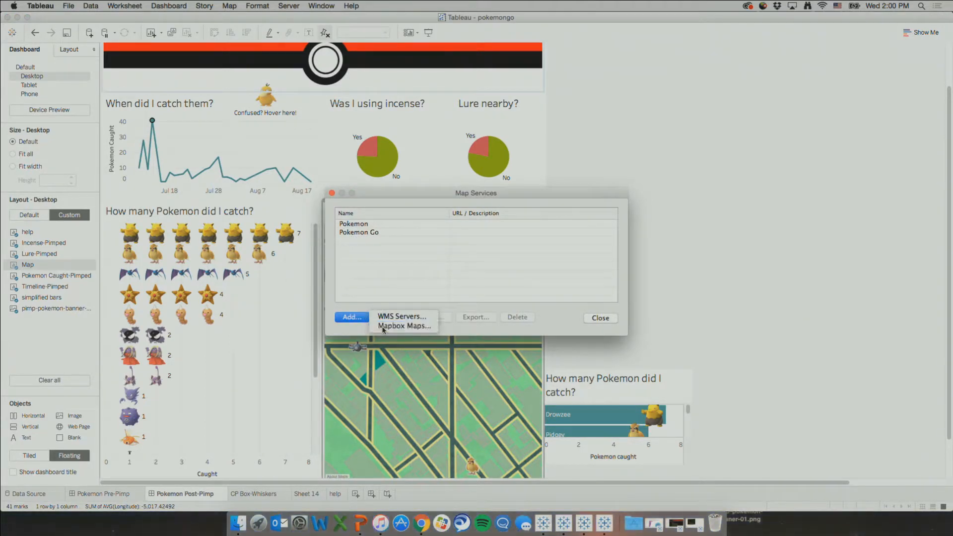
Step: Use the copied style URL to populate the Mapbox GL map's API access token, username and layer ID, and discard the entry without adding it
key(super+v)
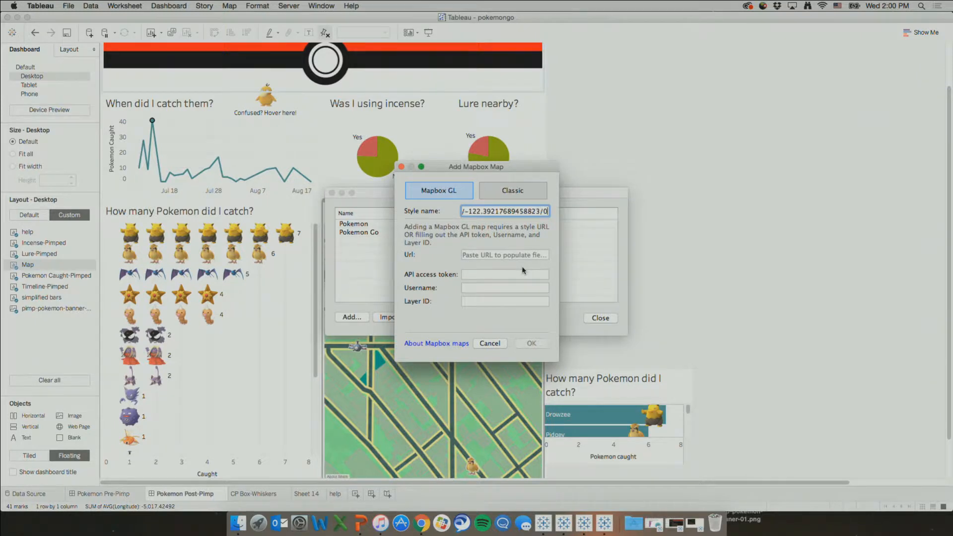
key(BackSpace)
triple_click(512, 212)
key(BackSpace)
click(498, 253)
key(super+v)
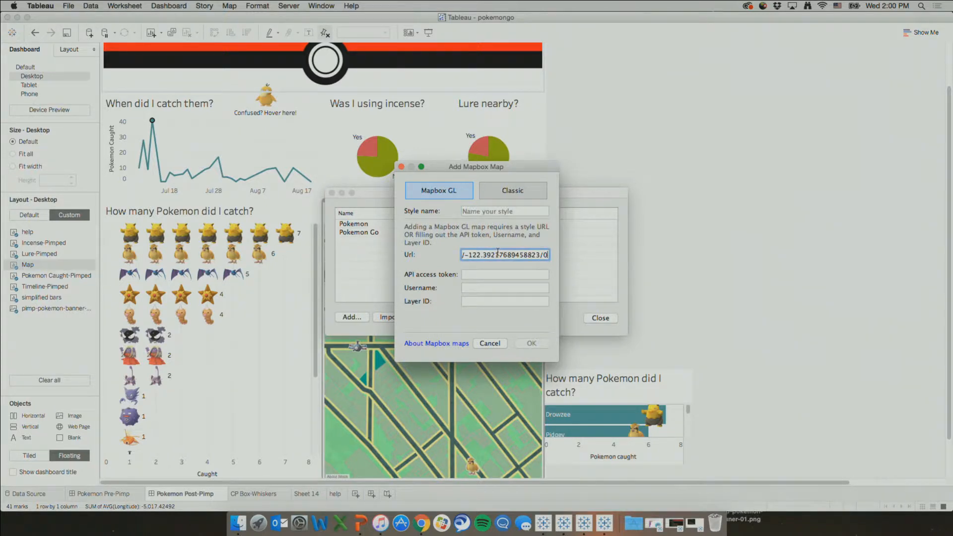
click(498, 272)
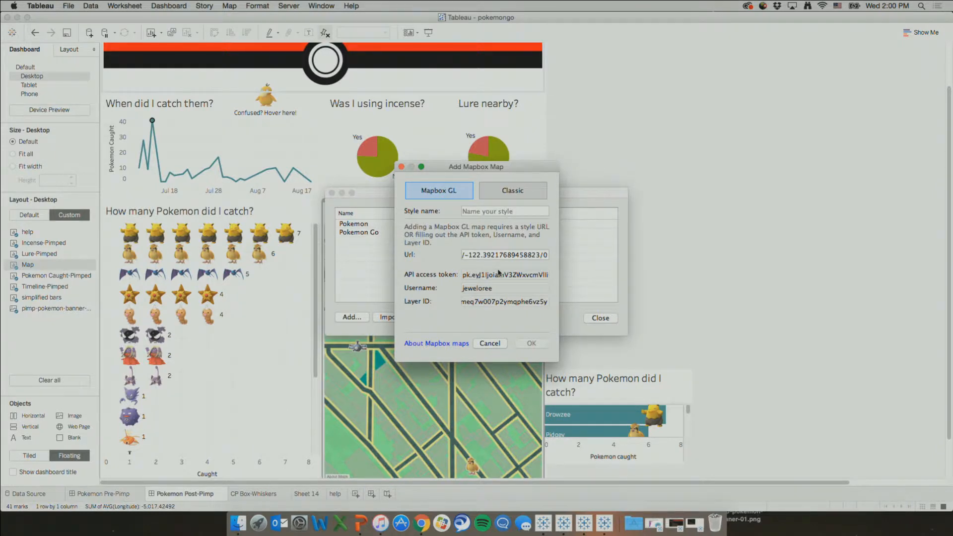
click(493, 343)
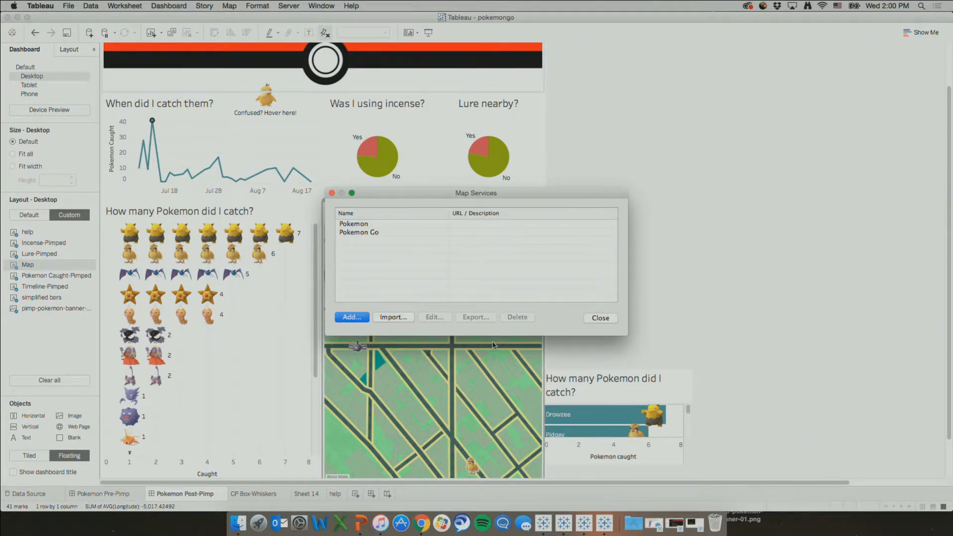
click(603, 317)
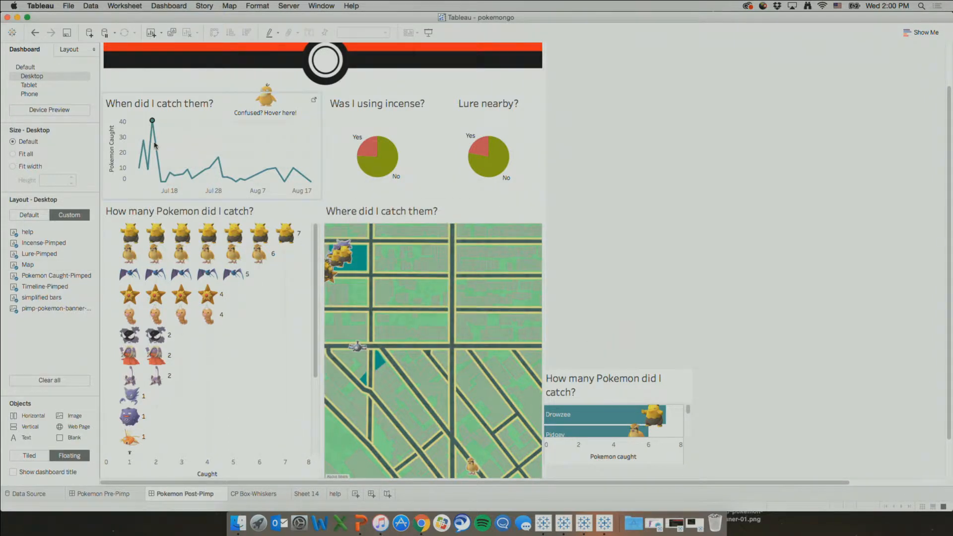
Step: Look over the Desktop layout of the Pokemon Post-Pimp dashboard and examine how its Tablet layout arranges the charts
mouse_move(160, 146)
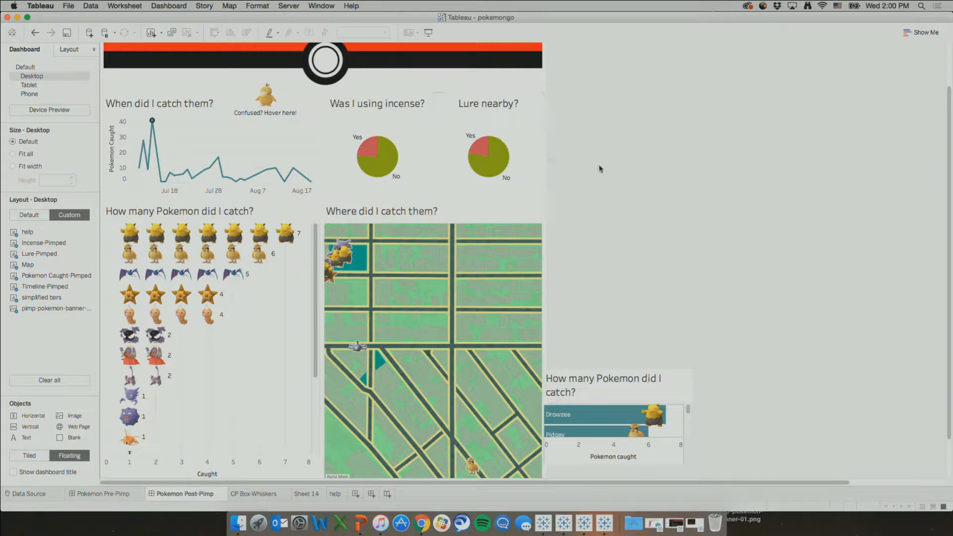
scroll(598, 166, up, 3)
scroll(599, 168, down, 3)
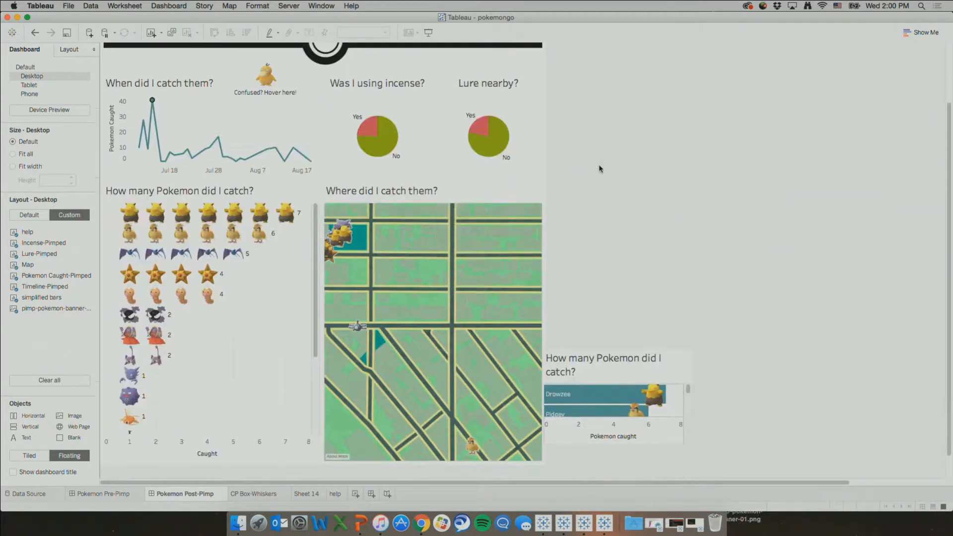
scroll(599, 166, up, 3)
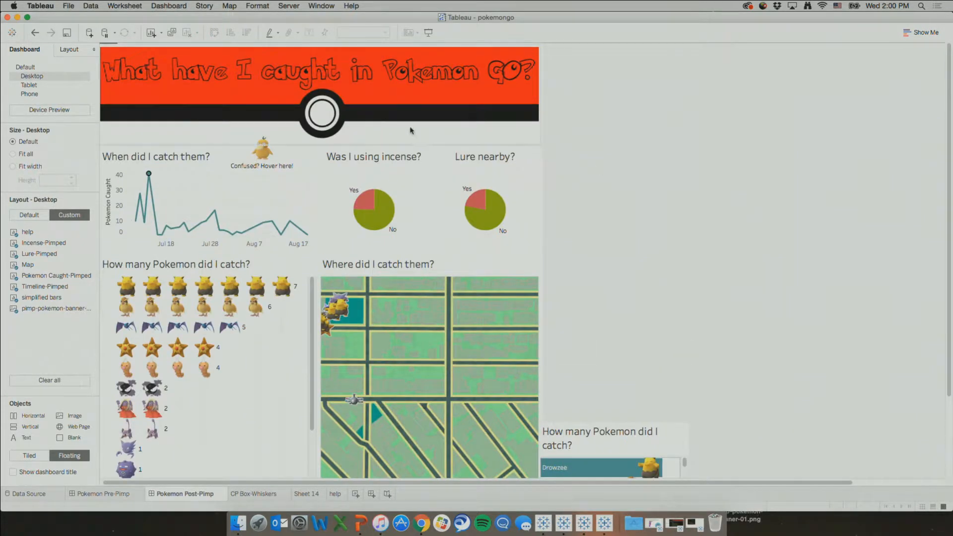
click(68, 84)
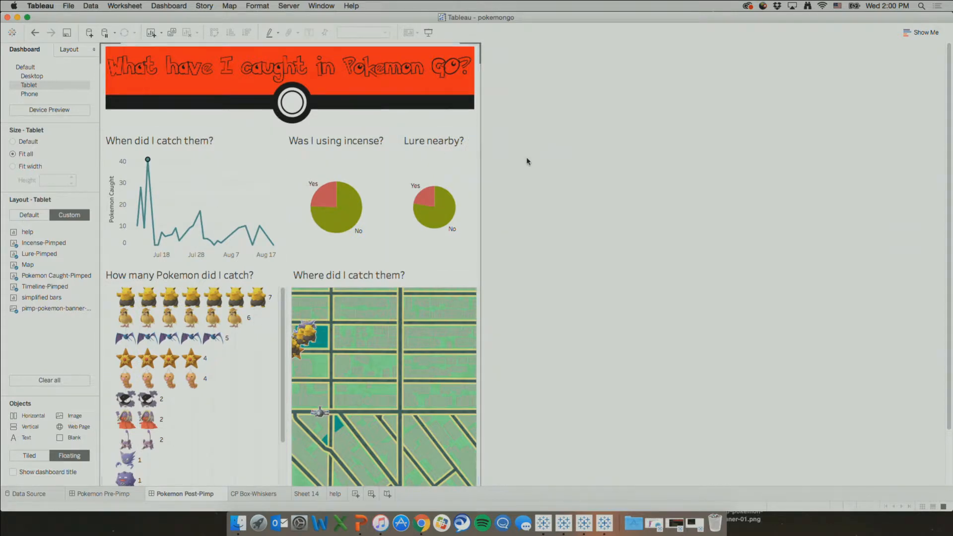
scroll(527, 161, down, 3)
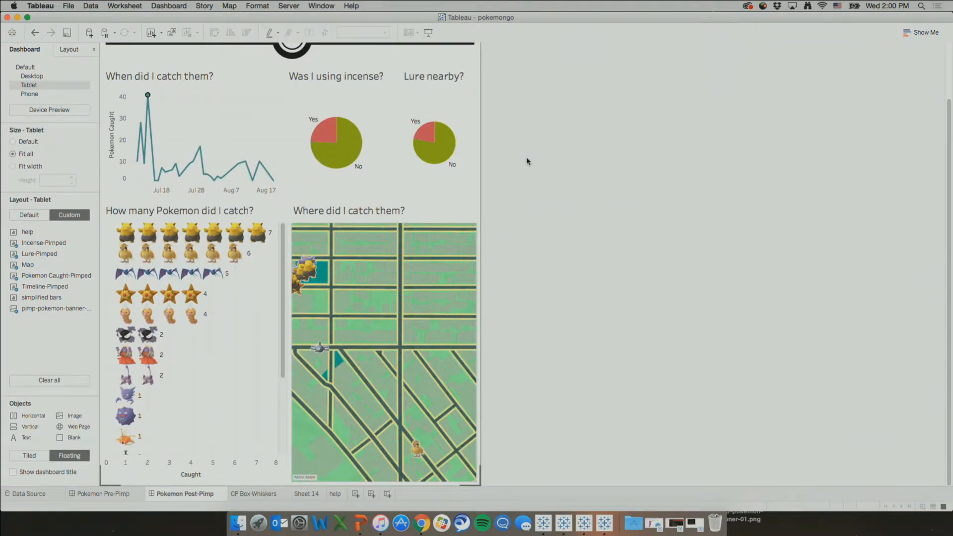
scroll(527, 160, up, 1)
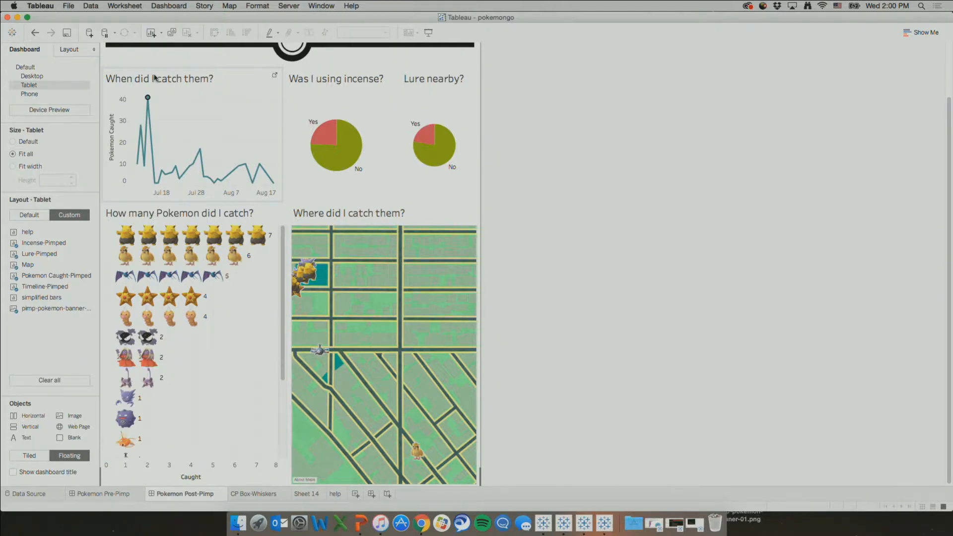
Step: Examine the simplified bars and the map in the Phone layout, and compare them with the Default layout
click(79, 93)
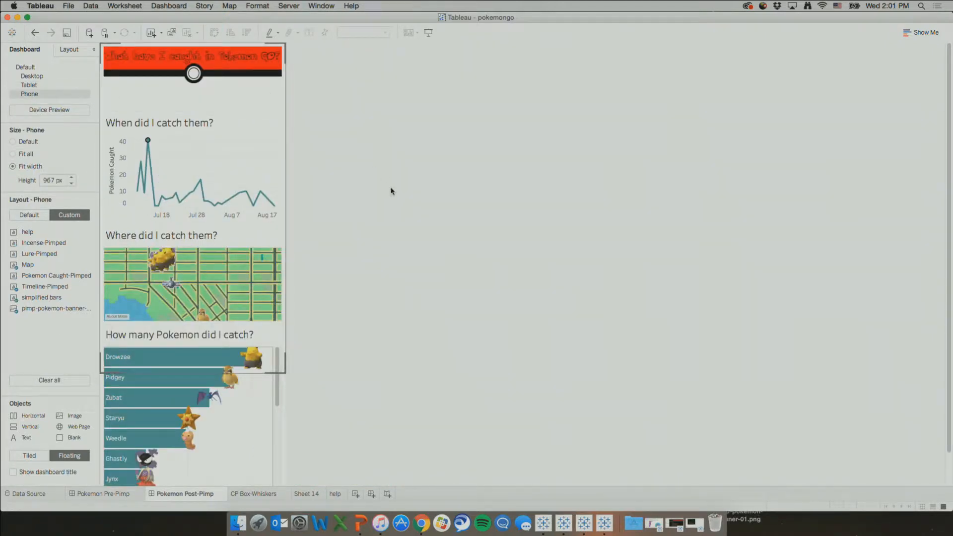
scroll(390, 191, down, 2)
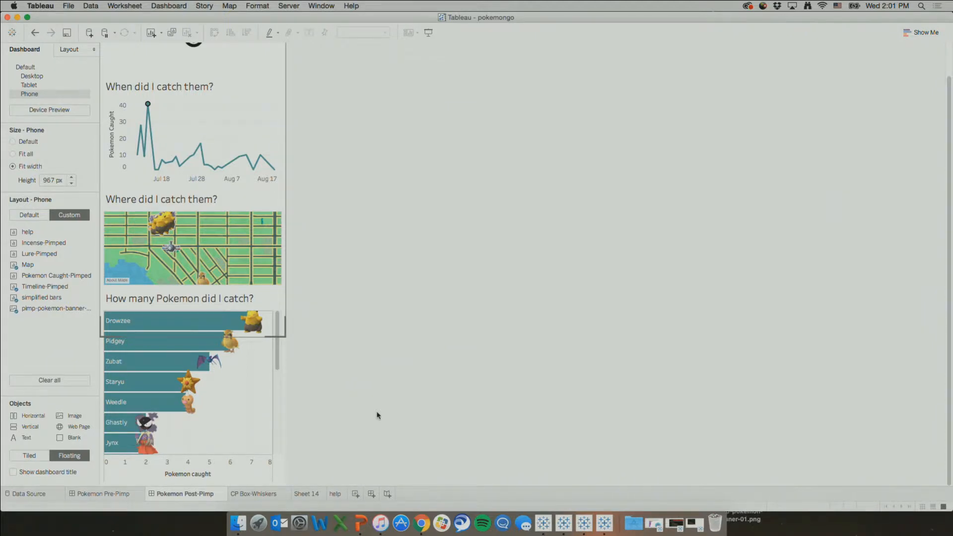
click(71, 68)
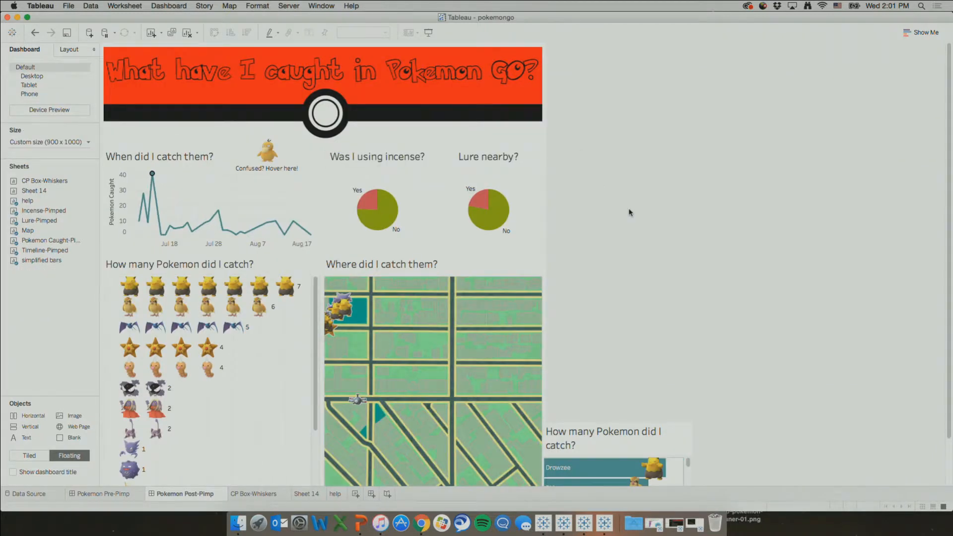
scroll(629, 213, down, 3)
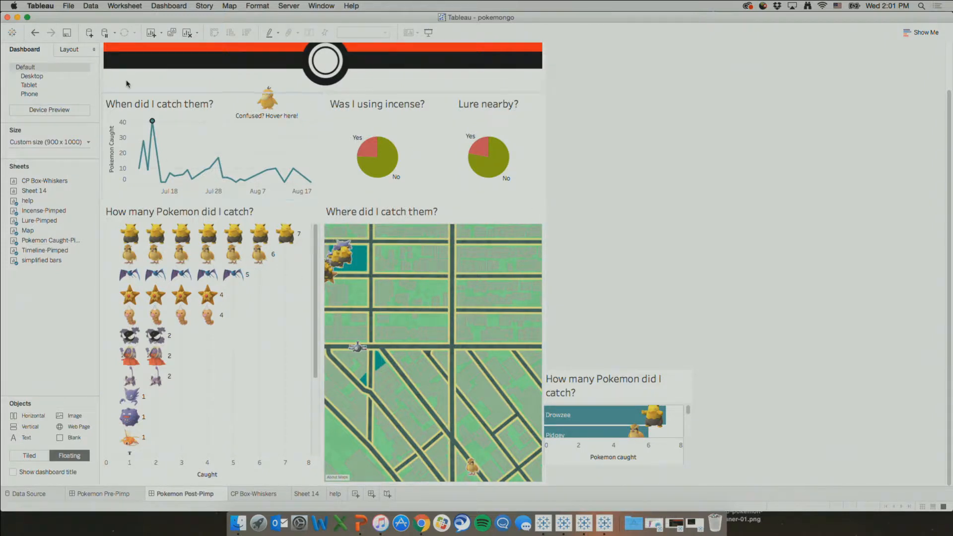
Step: Examine the Phone layout again and compare it with the Tablet and Desktop layouts, ending on Desktop
click(45, 95)
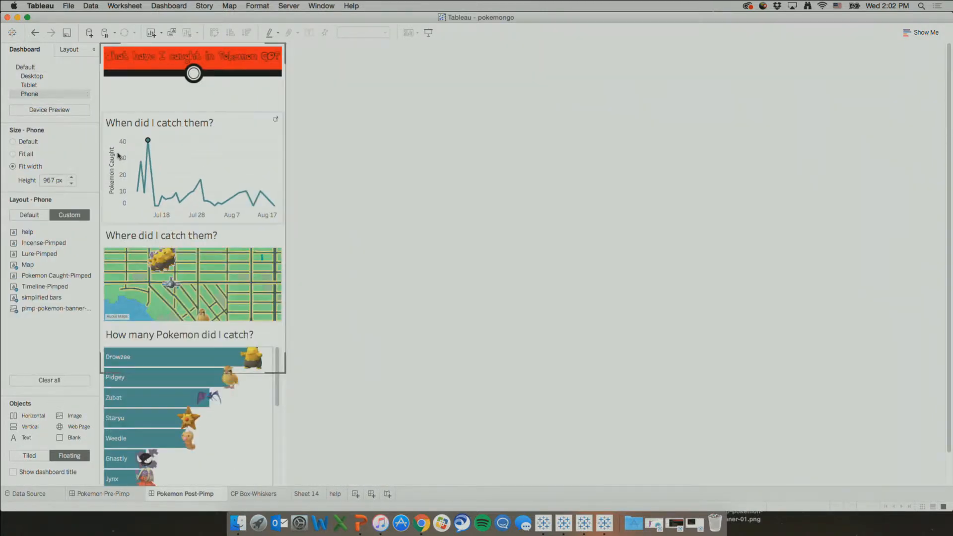
scroll(346, 253, down, 3)
mouse_move(190, 356)
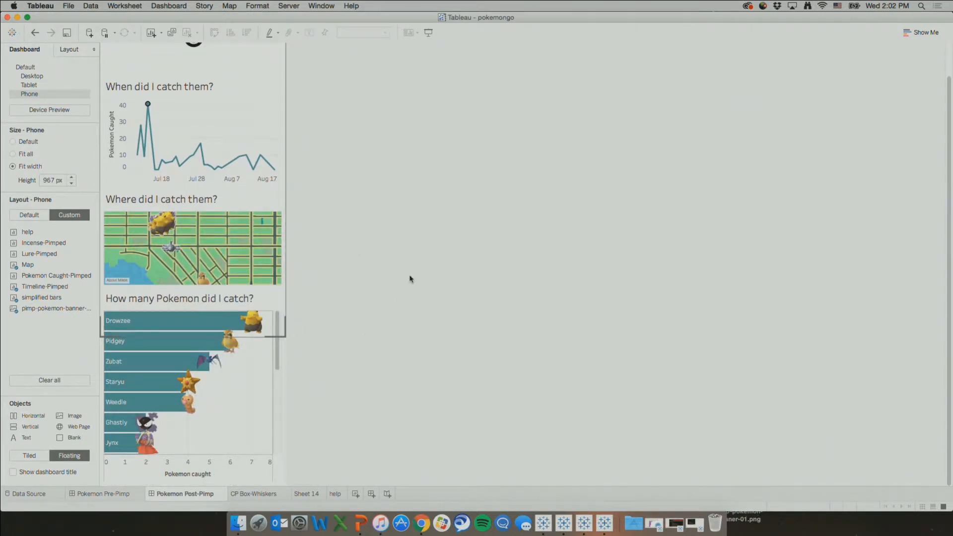
scroll(410, 279, up, 3)
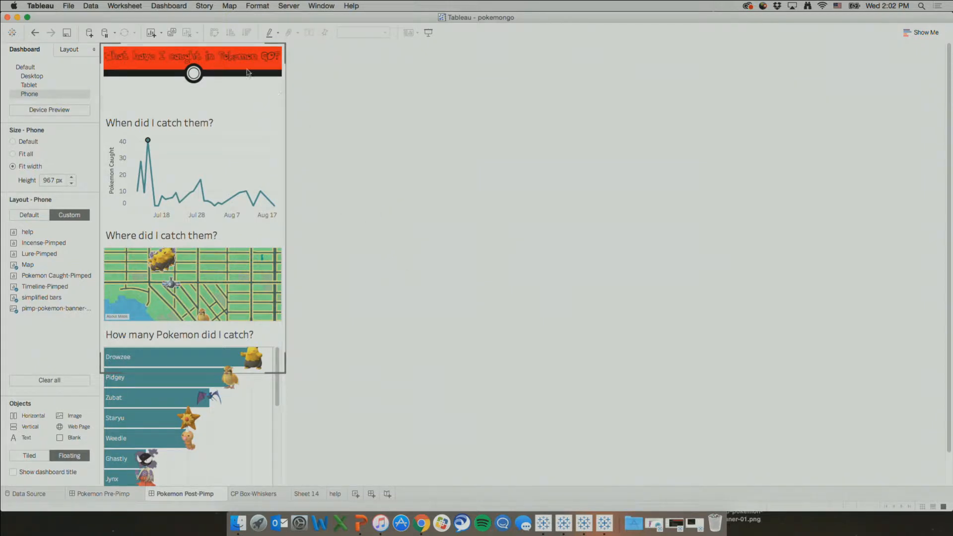
click(64, 85)
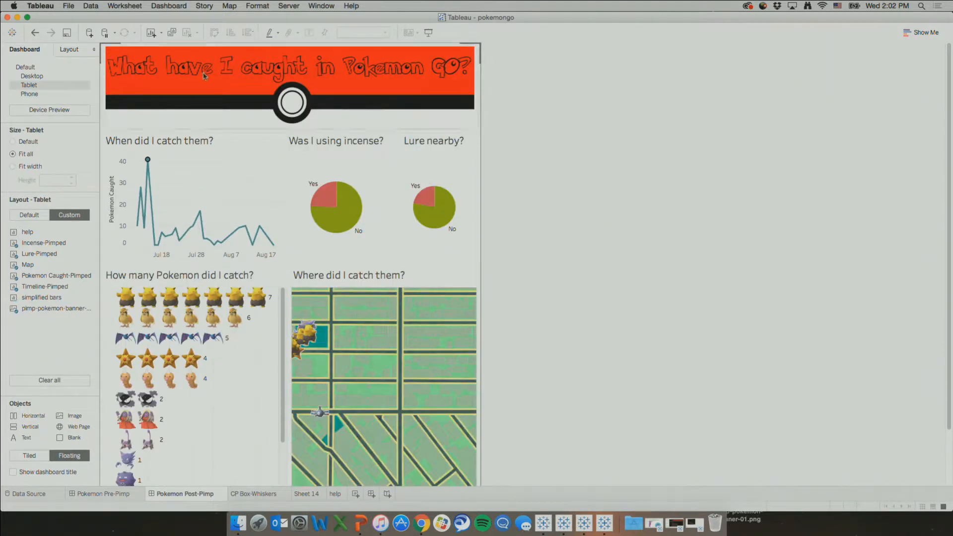
click(44, 95)
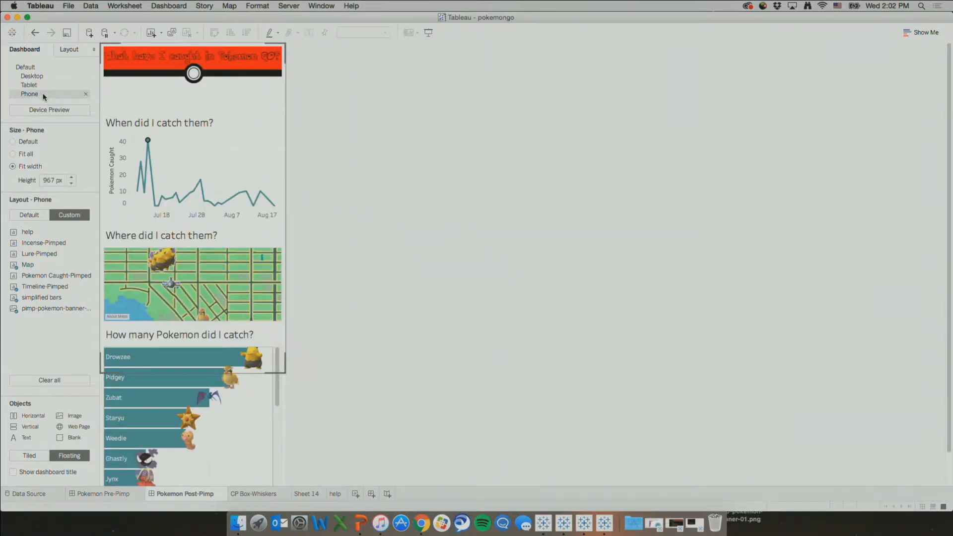
click(41, 77)
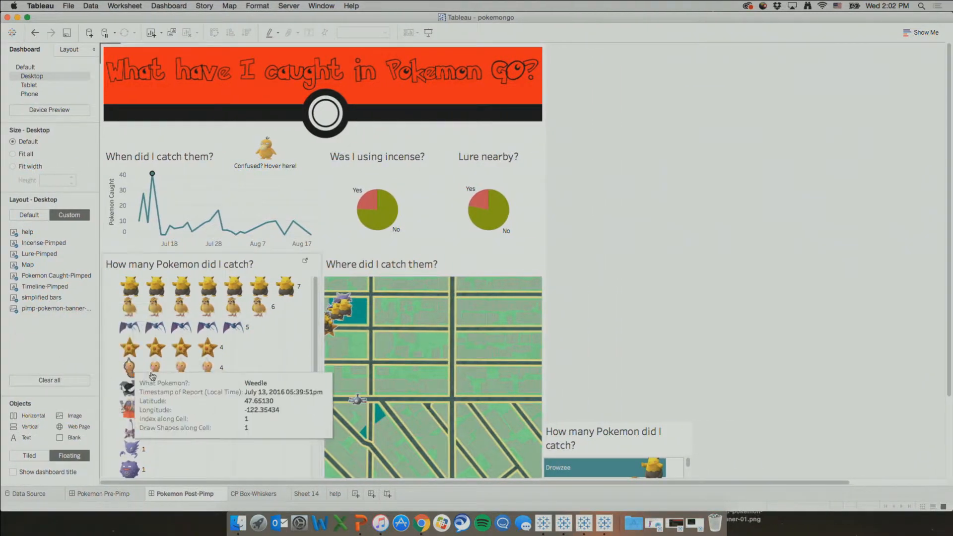
Step: Switch to PowerPoint and start the slide show from the "Under the hood" slide
click(361, 523)
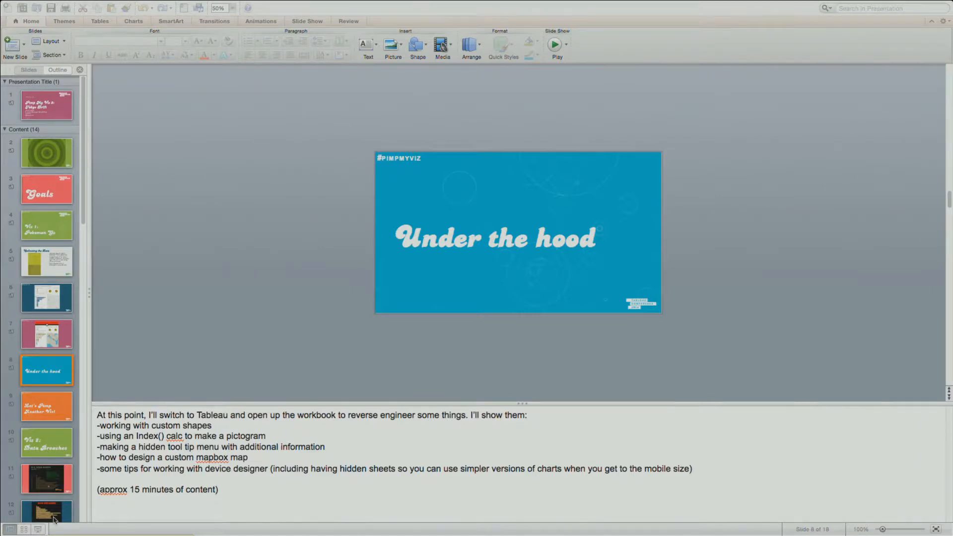
click(40, 529)
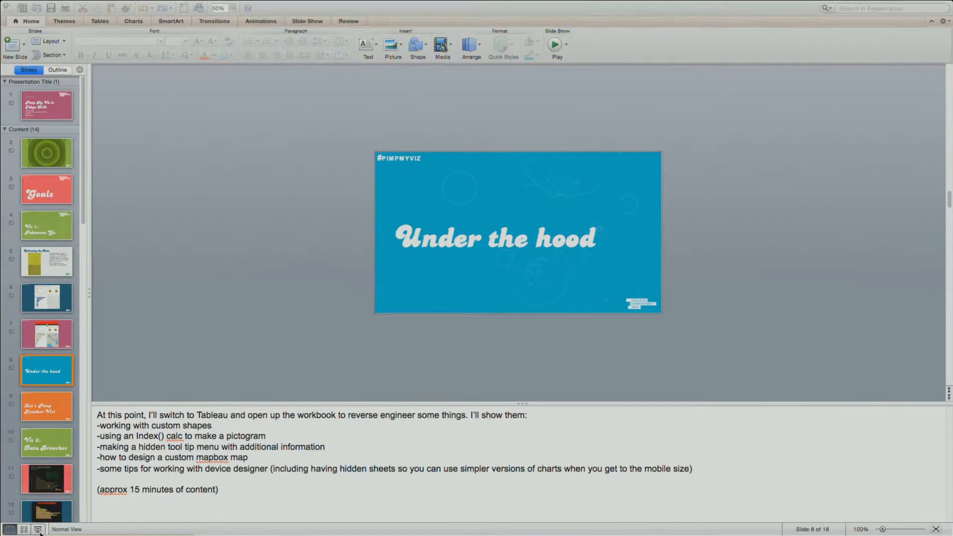
click(39, 529)
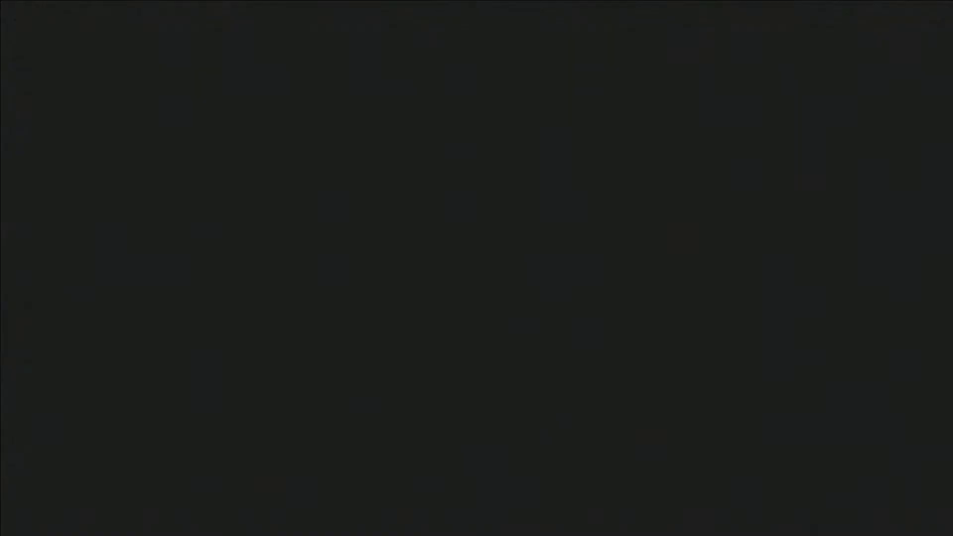
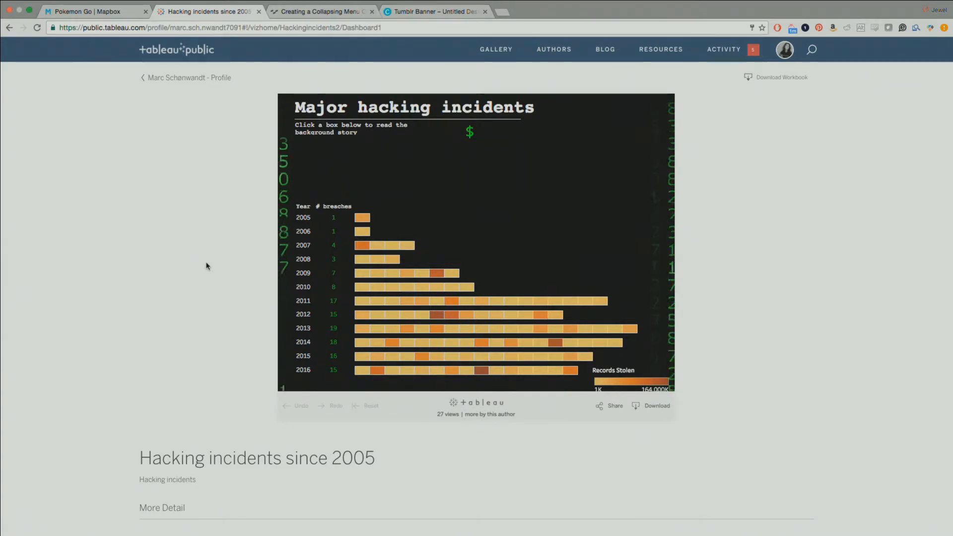
Step: Switch to the Hacking incidents workbook in Tableau and select the small $ sheet beside the Ebay story on Dashboard 1
key(ctrl+Right)
key(ctrl+Left)
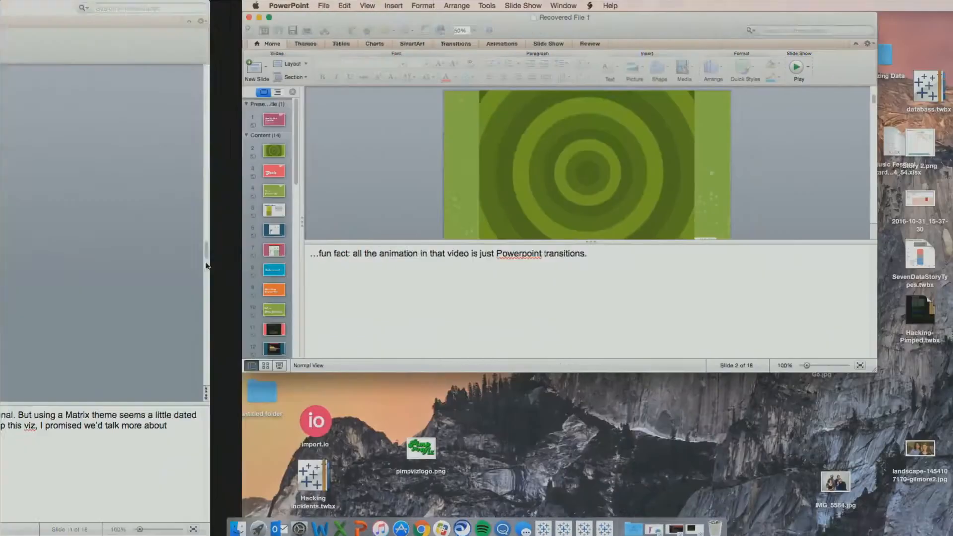
key(ctrl+Right)
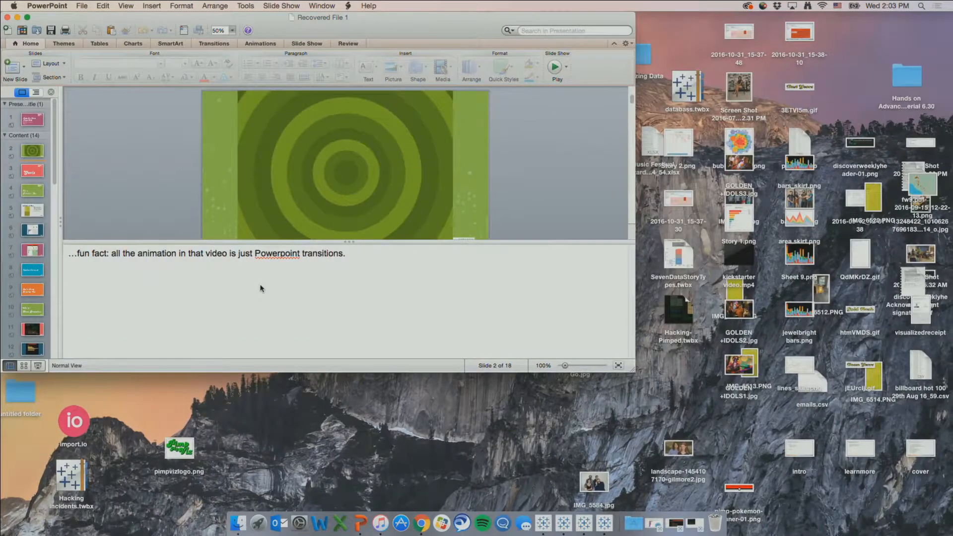
click(564, 518)
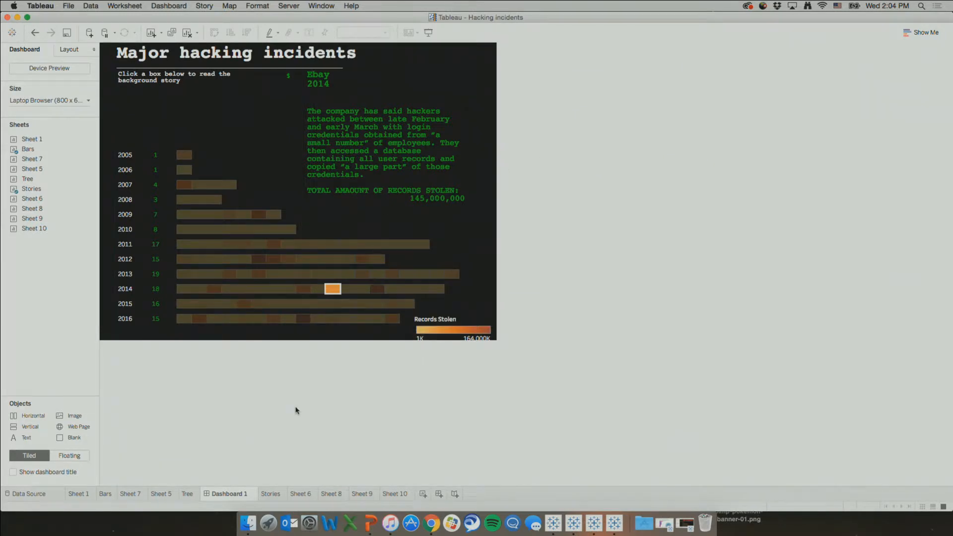
mouse_move(214, 324)
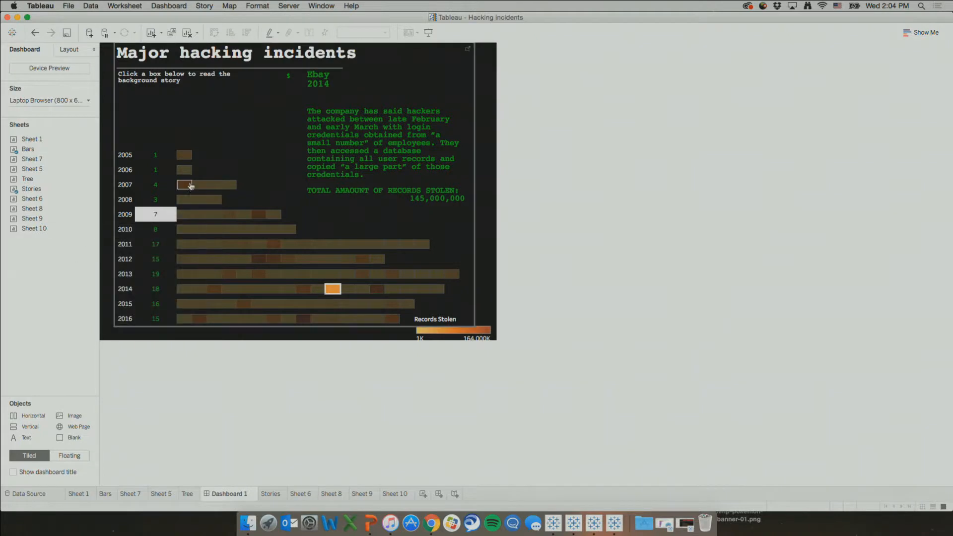
click(295, 86)
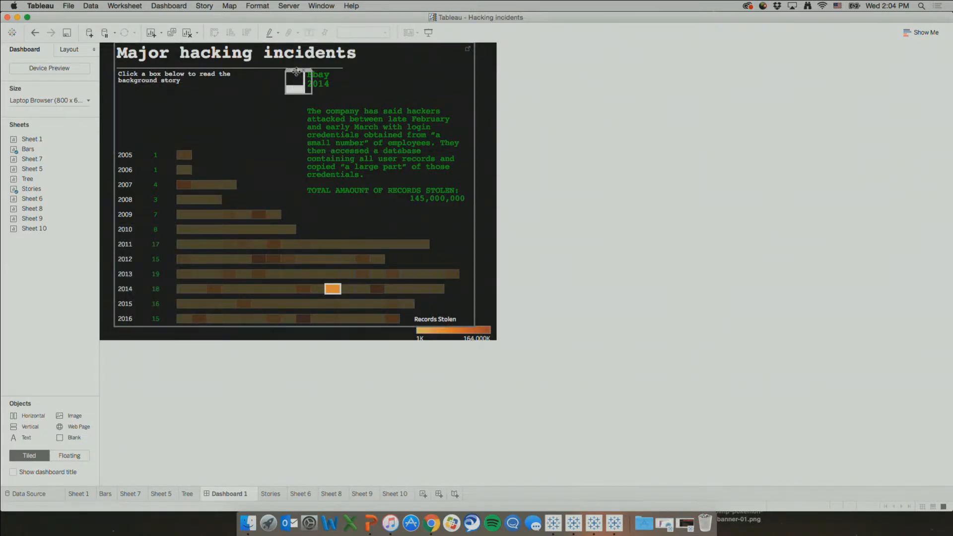
Step: Examine the URL behind the small embedded web page object beside the Ebay story
click(297, 75)
click(286, 78)
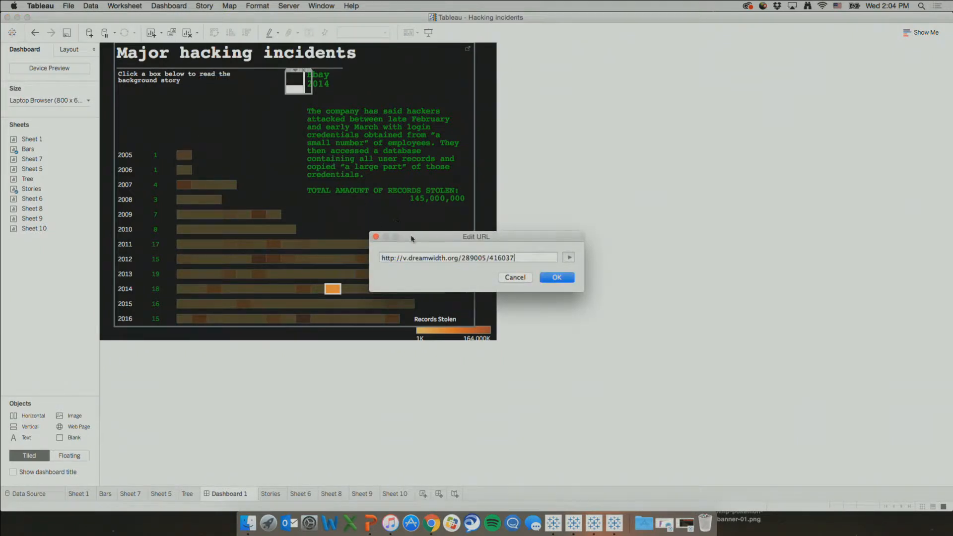
drag(413, 239, 401, 223)
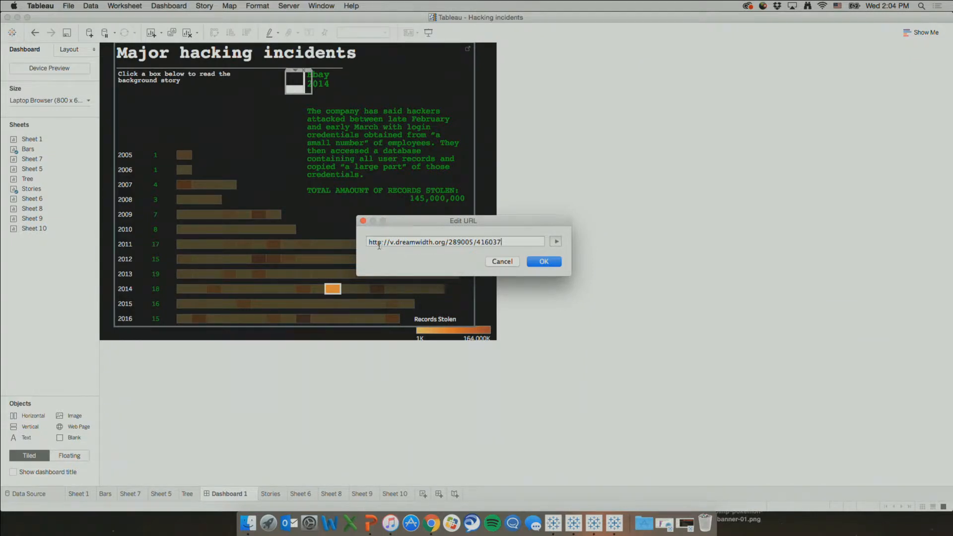
drag(370, 244, 396, 244)
click(548, 266)
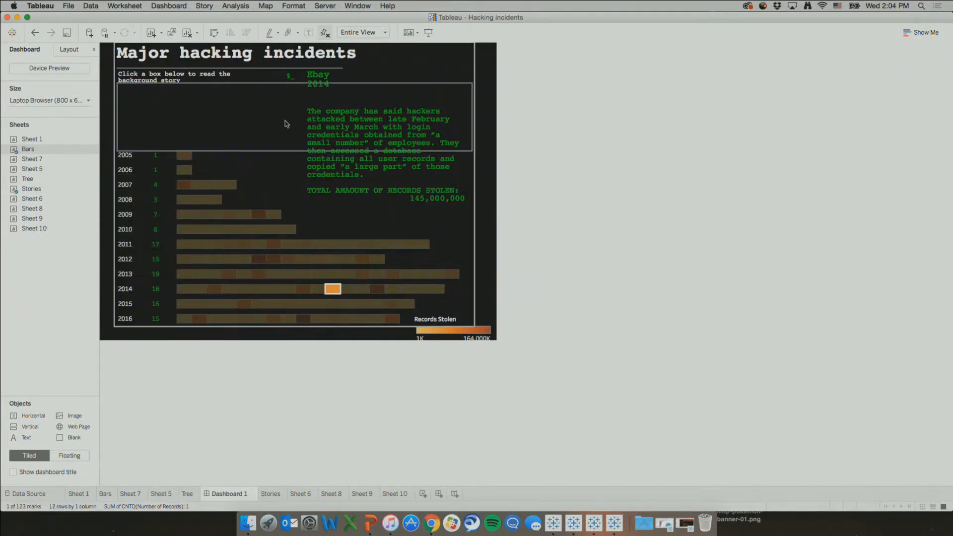
Step: Review the settings of the dashboard's generated filter action, including its source sheets, target sheets and clearing behaviour
click(422, 89)
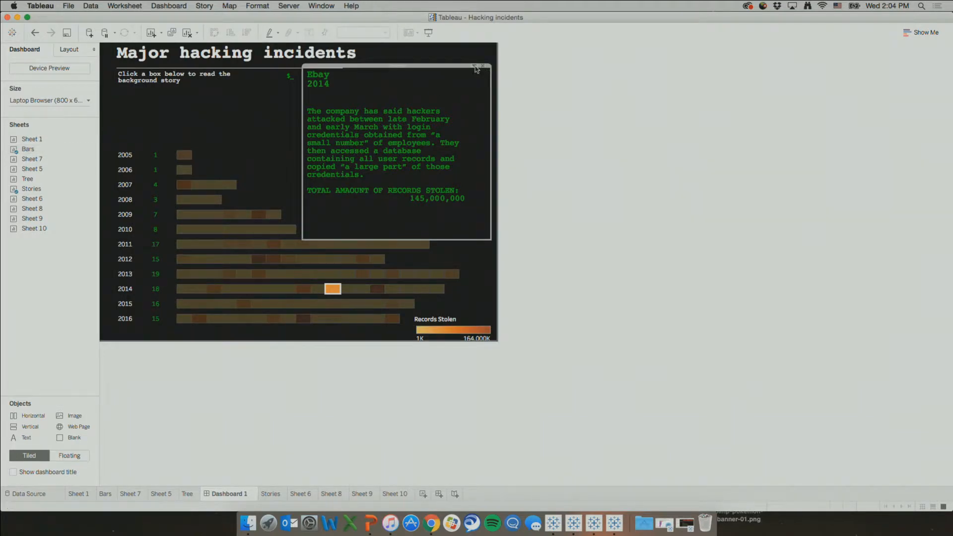
click(474, 67)
click(541, 117)
click(169, 5)
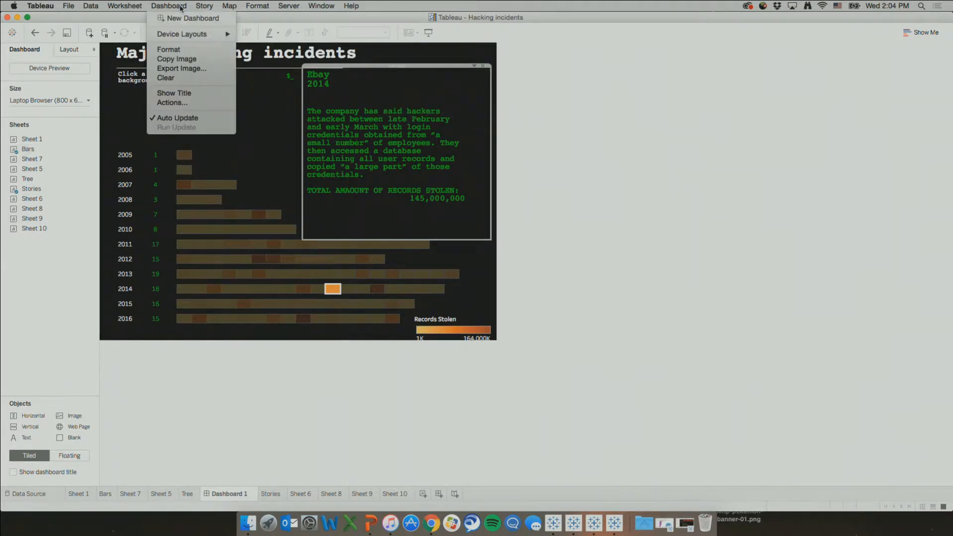
click(174, 102)
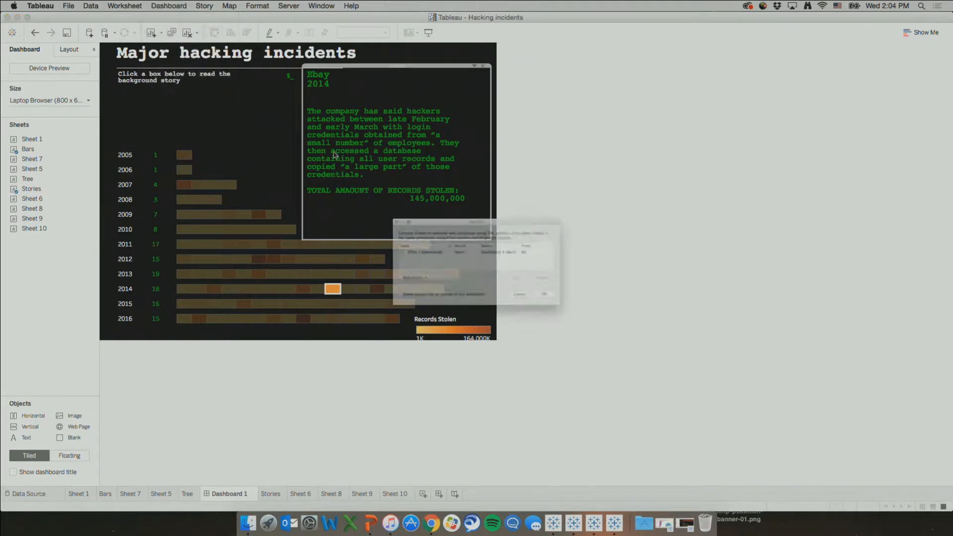
click(452, 245)
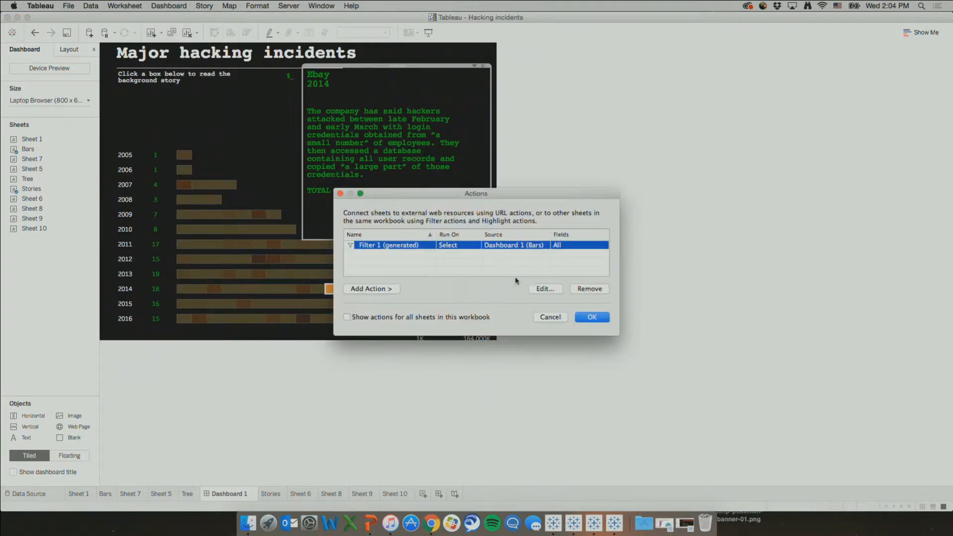
click(545, 289)
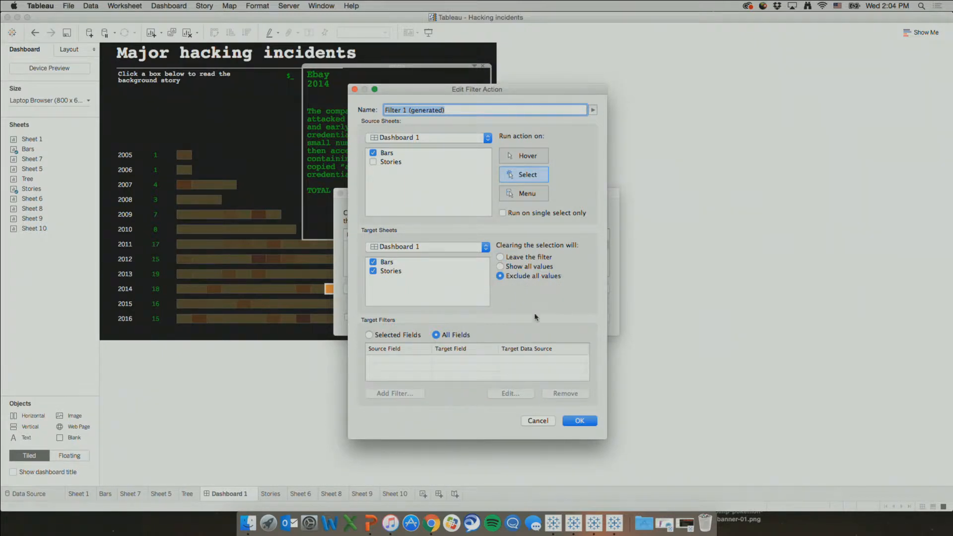
click(572, 422)
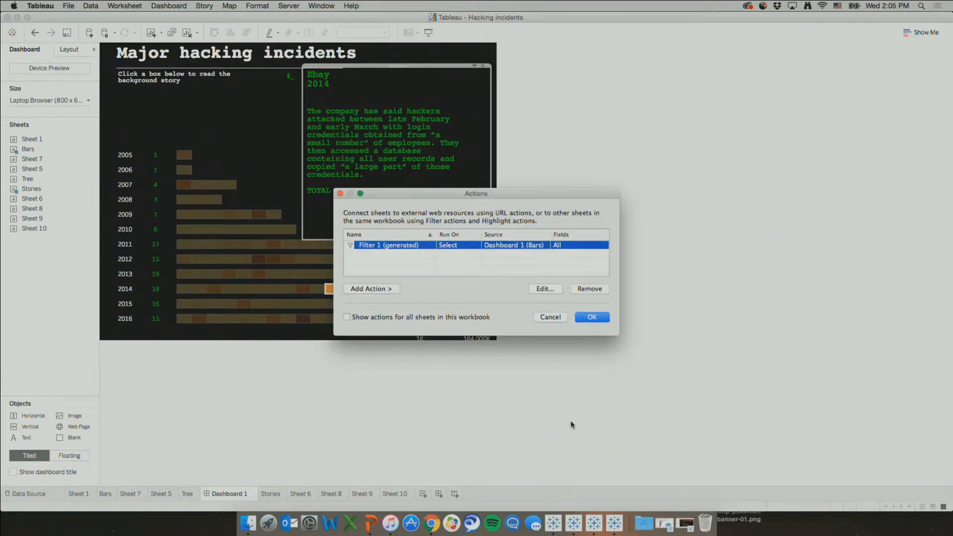
click(591, 317)
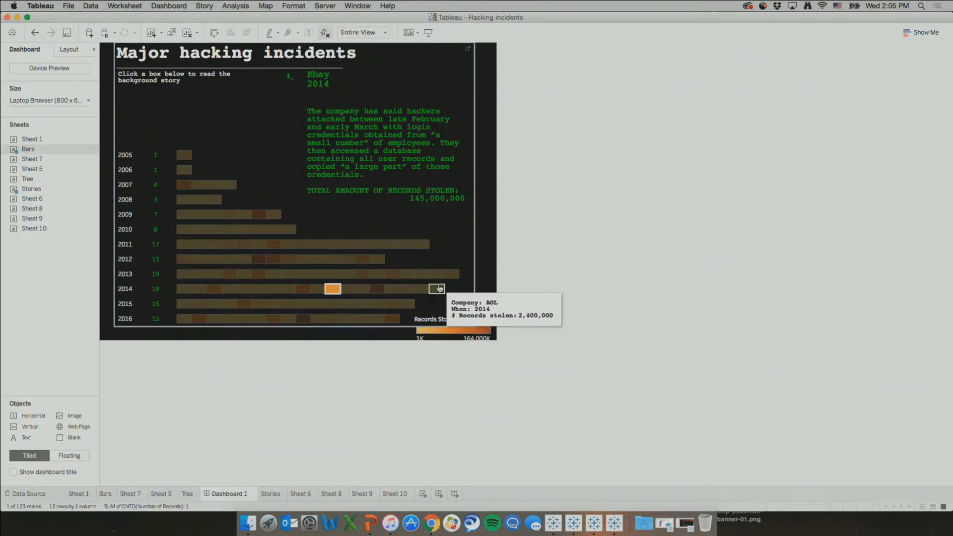
Step: Show the European Central Bank story by selecting its block in the 2014 bar, and open the Stories sheet from the dashboard
click(412, 289)
click(362, 289)
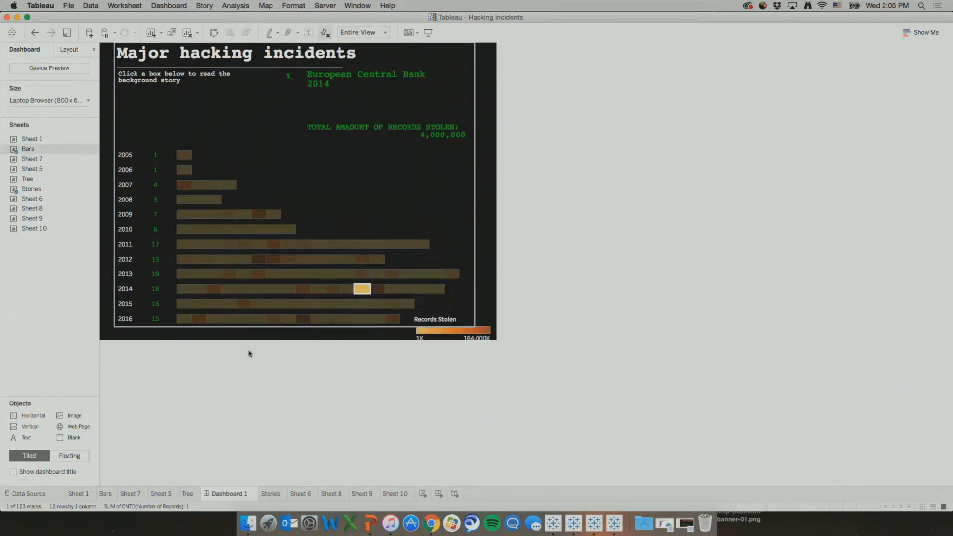
click(474, 66)
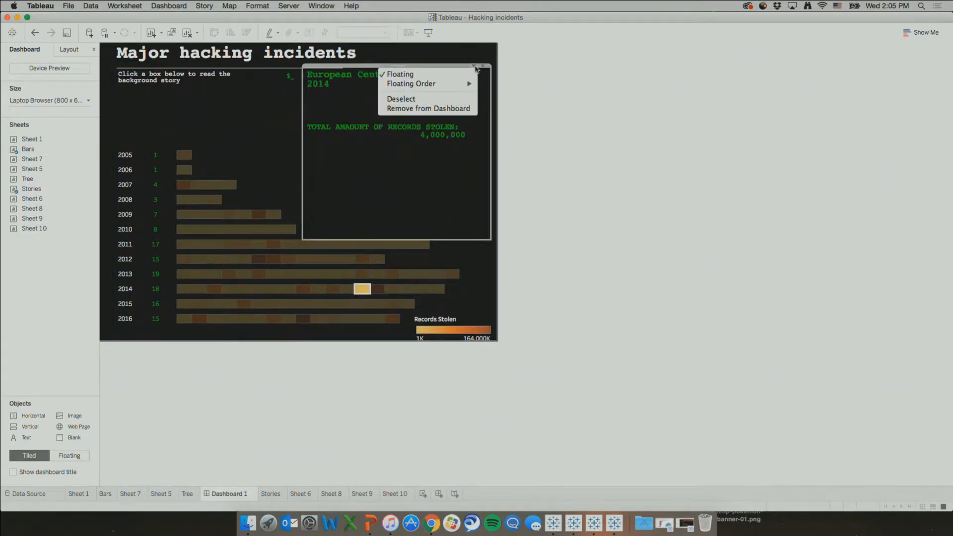
click(49, 179)
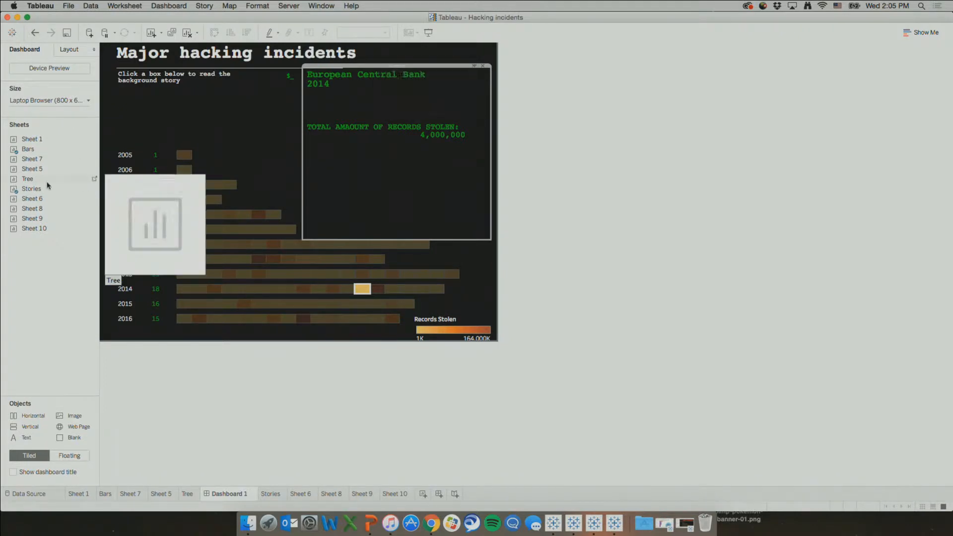
click(47, 181)
click(47, 190)
click(94, 189)
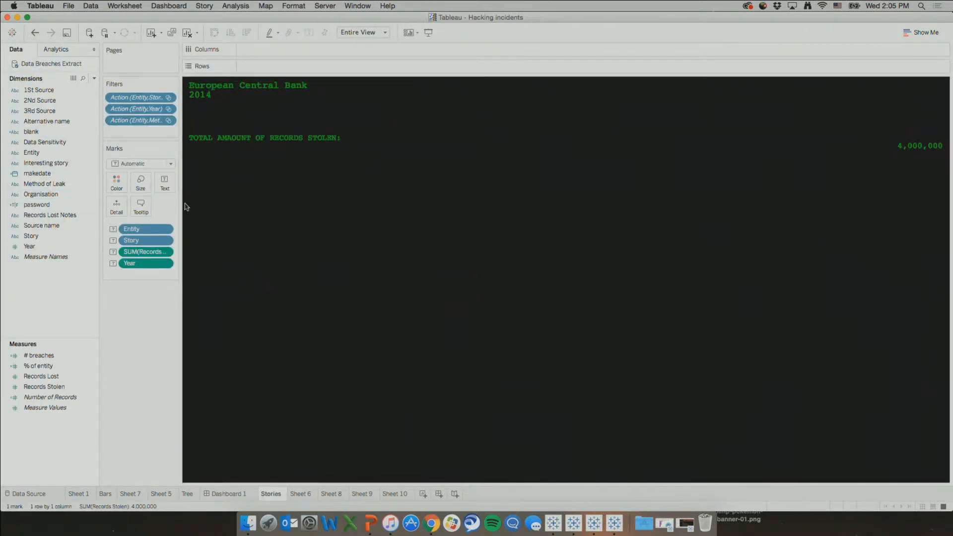
Step: Correct the misspelled word in the Stories text label so it reads "TOTAL AMOUNT OF RECORDS STOLEN:"
click(165, 182)
click(251, 204)
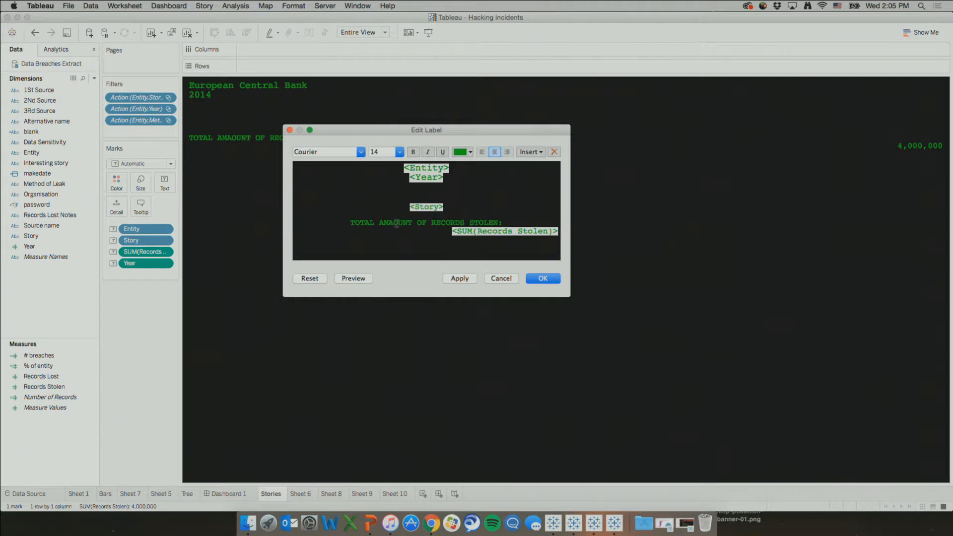
key(BackSpace)
click(475, 279)
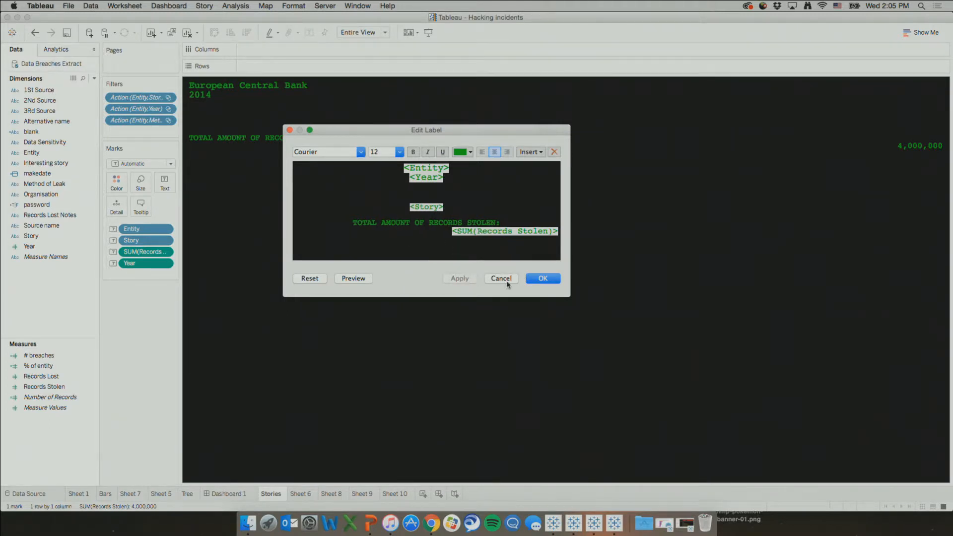
click(536, 281)
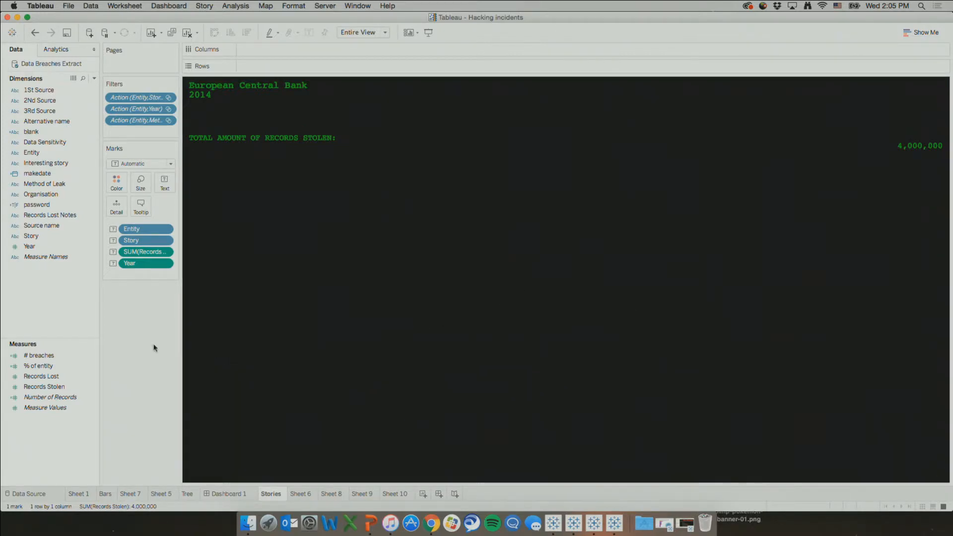
Step: On the Bars sheet, set the Method of Leak filter to All and show the header of the distinct-count axis
click(105, 493)
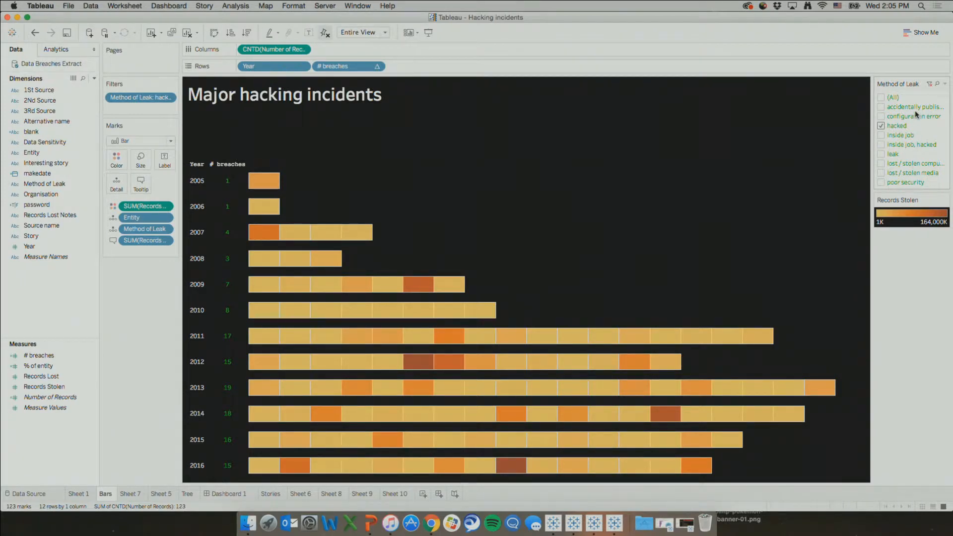
click(881, 98)
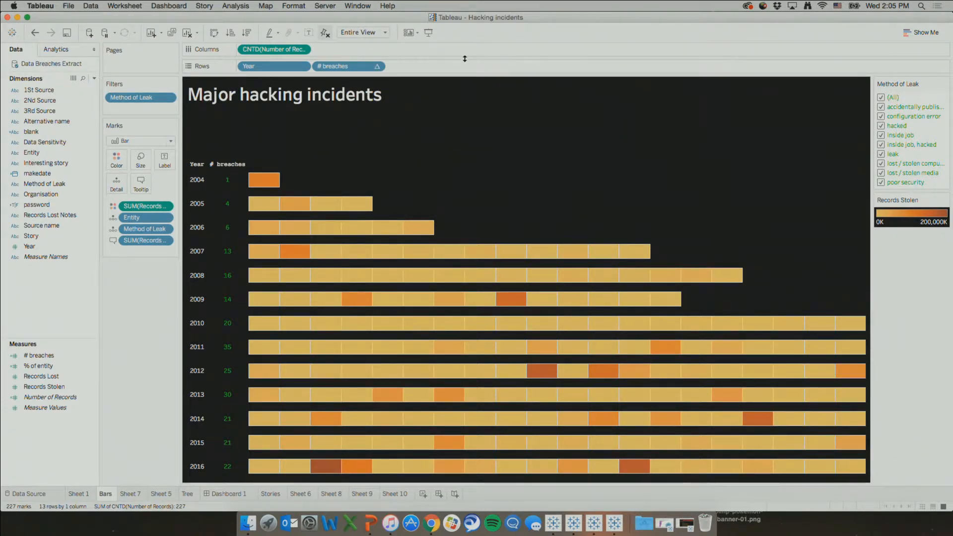
click(304, 50)
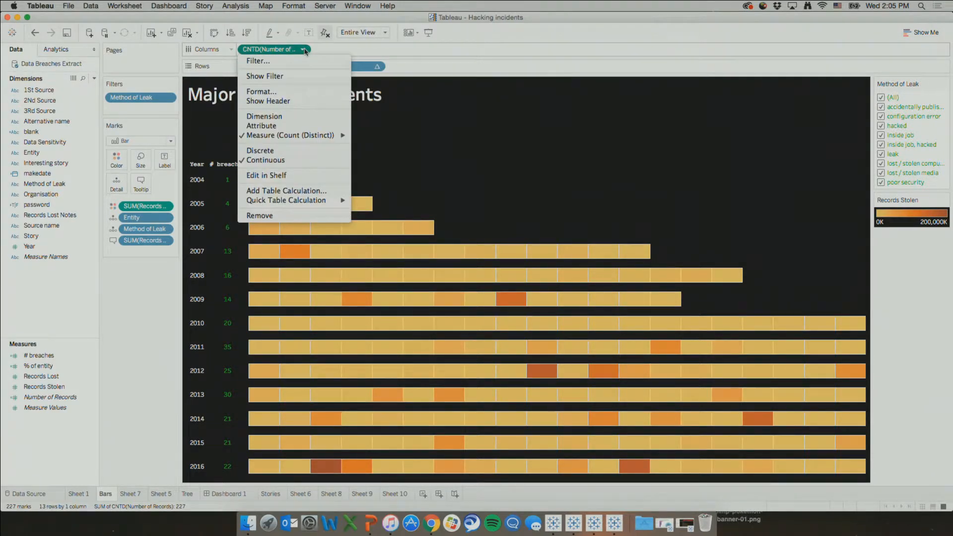
click(323, 101)
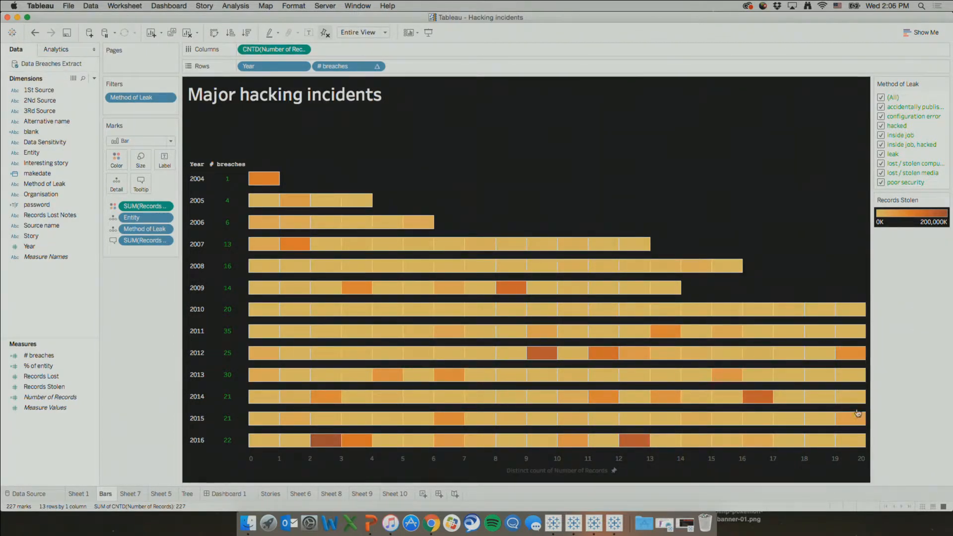
Step: Change the distinct-count axis range from fixed to Automatic and hide the axis header
double_click(613, 472)
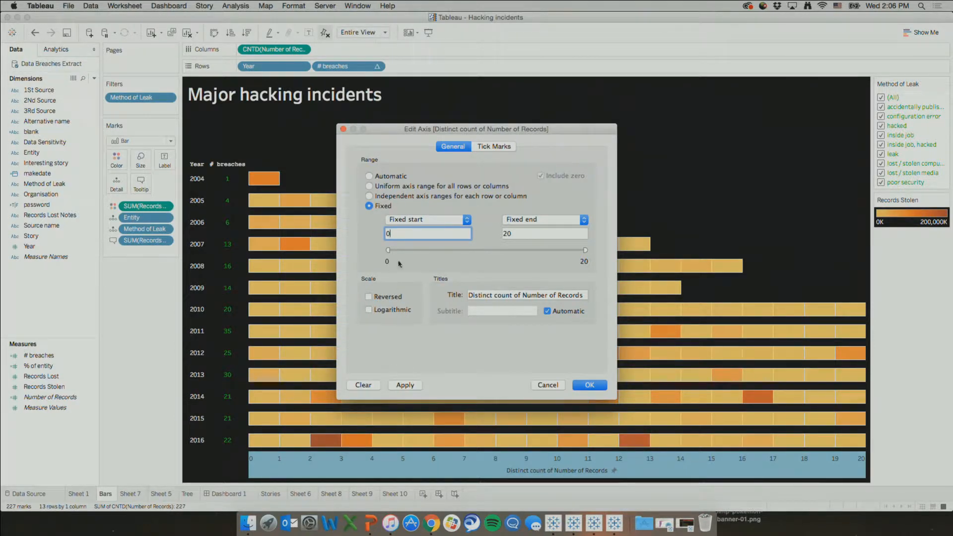
click(370, 176)
click(404, 386)
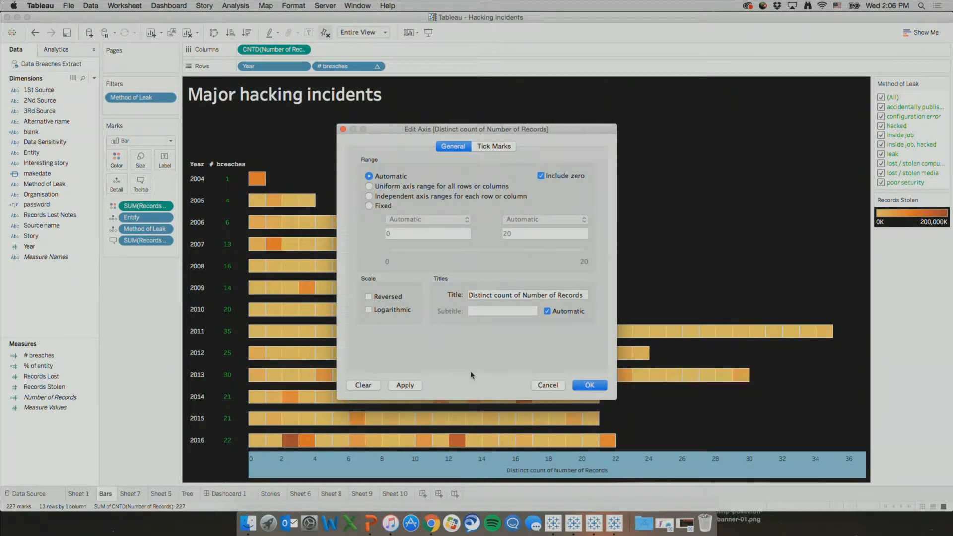
click(579, 386)
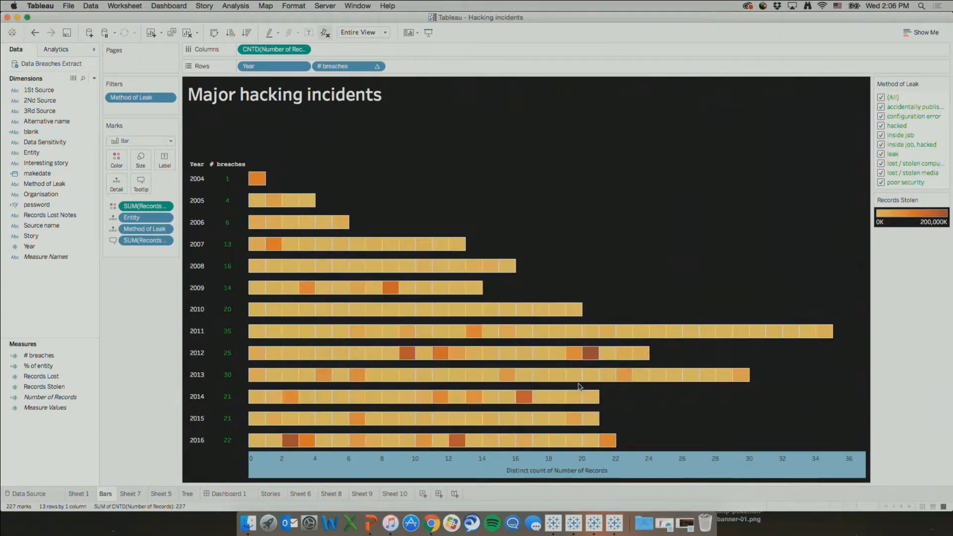
click(304, 49)
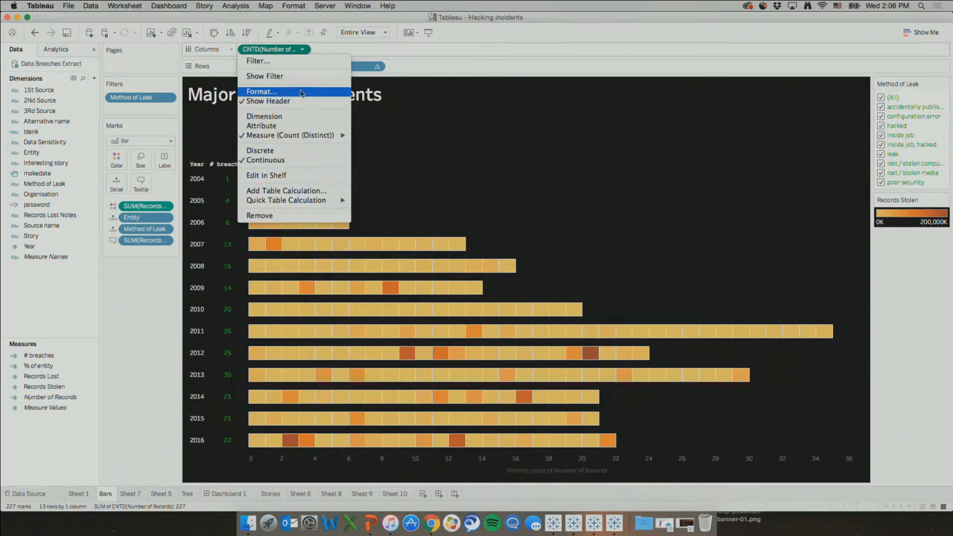
click(298, 100)
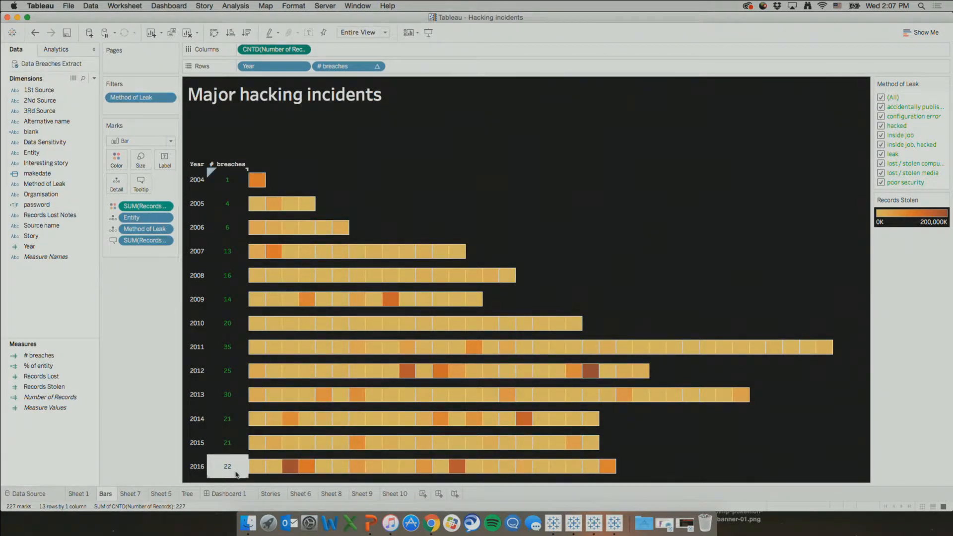
Step: Return to Dashboard 1 and examine its layout objects, including the floating Blank object over the story
click(238, 492)
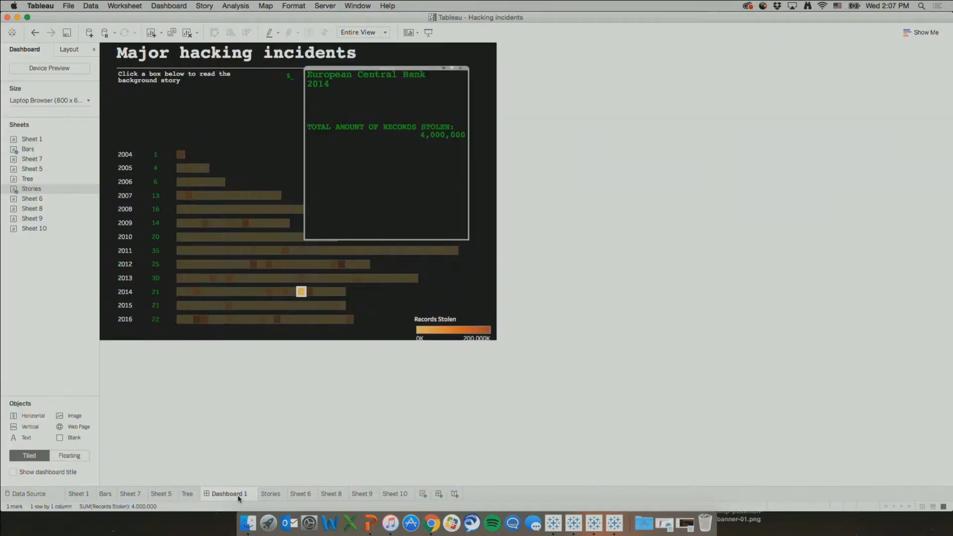
click(670, 267)
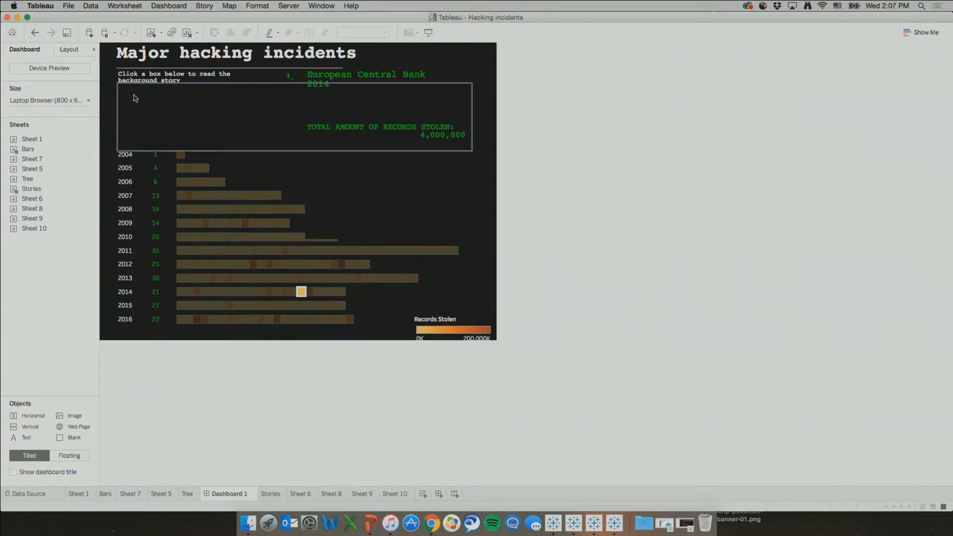
click(78, 55)
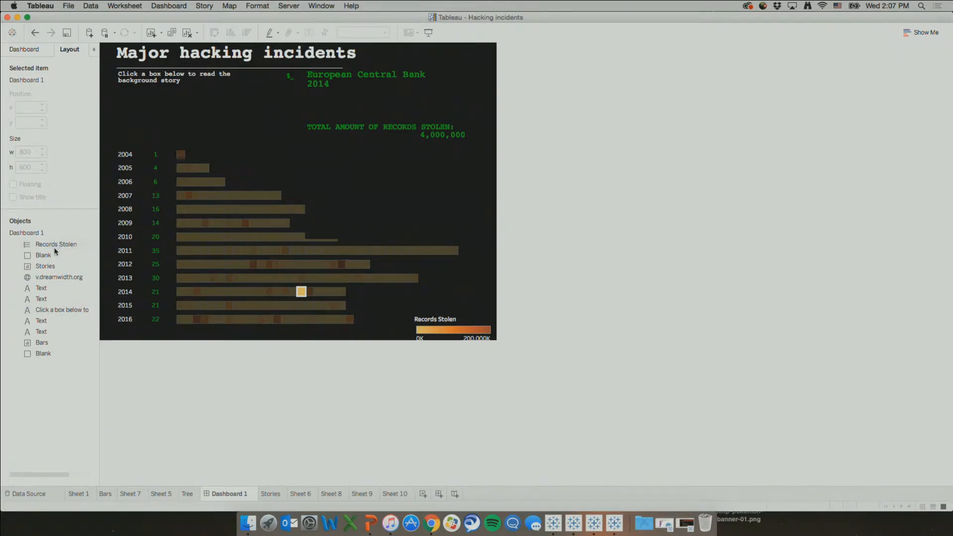
click(378, 82)
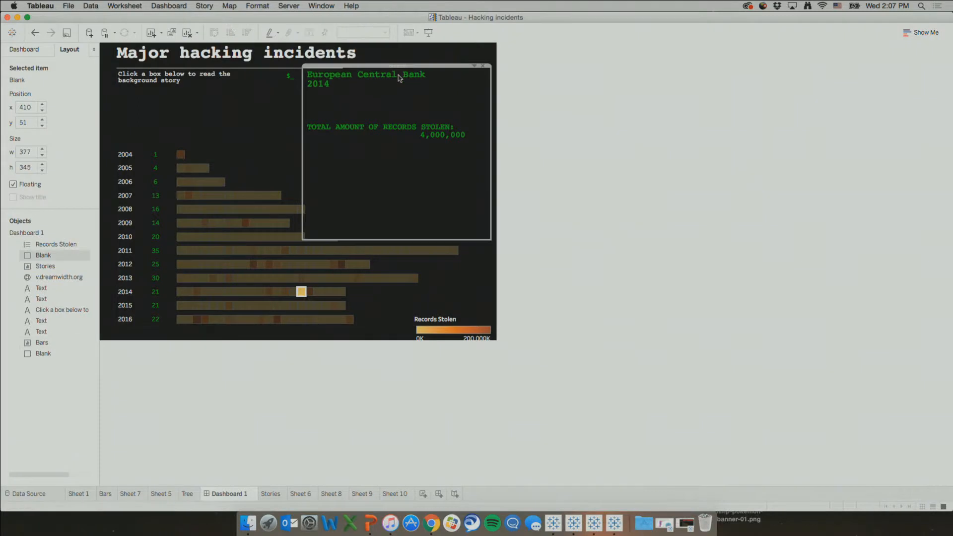
click(555, 122)
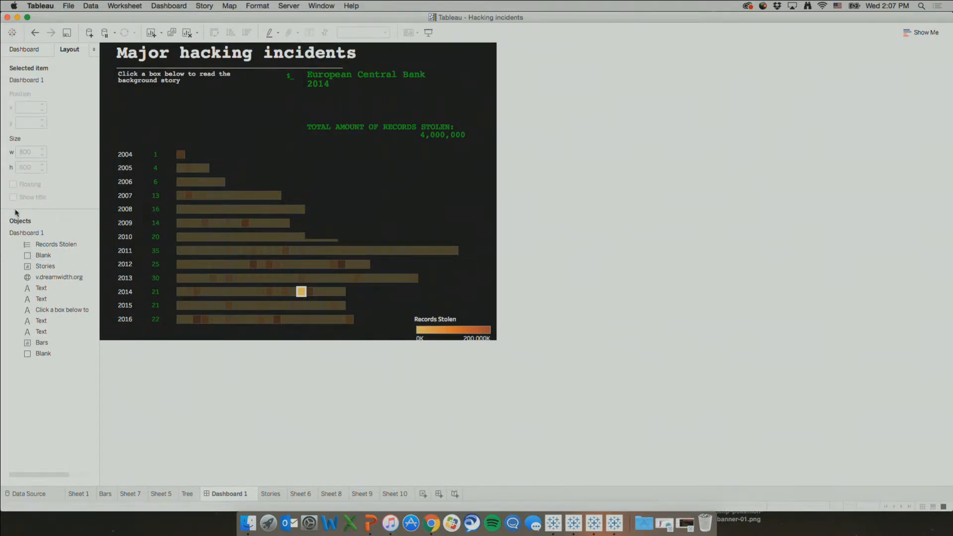
click(33, 52)
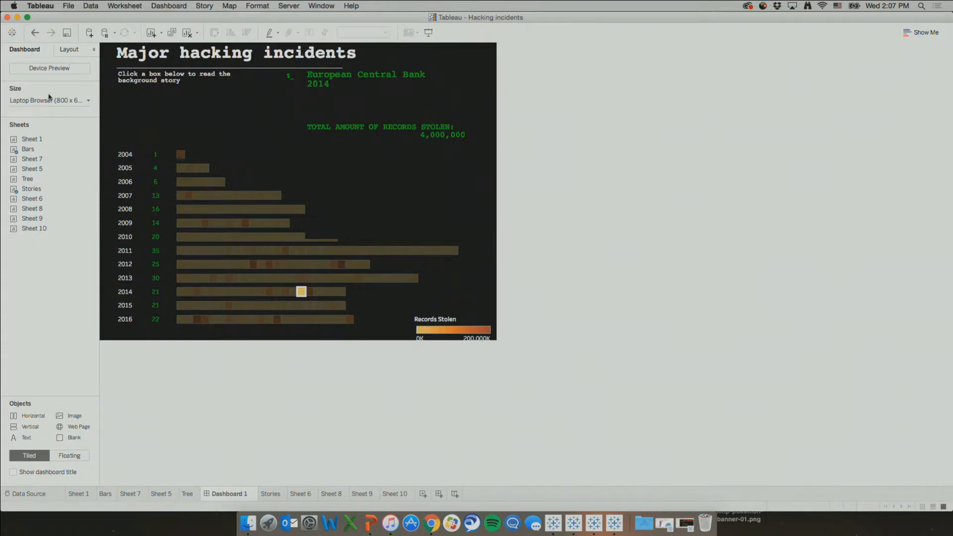
Step: Examine the floating Stories object and its options on Dashboard 1, along with the Stories and Bars worksheets
mouse_move(19, 149)
mouse_move(28, 191)
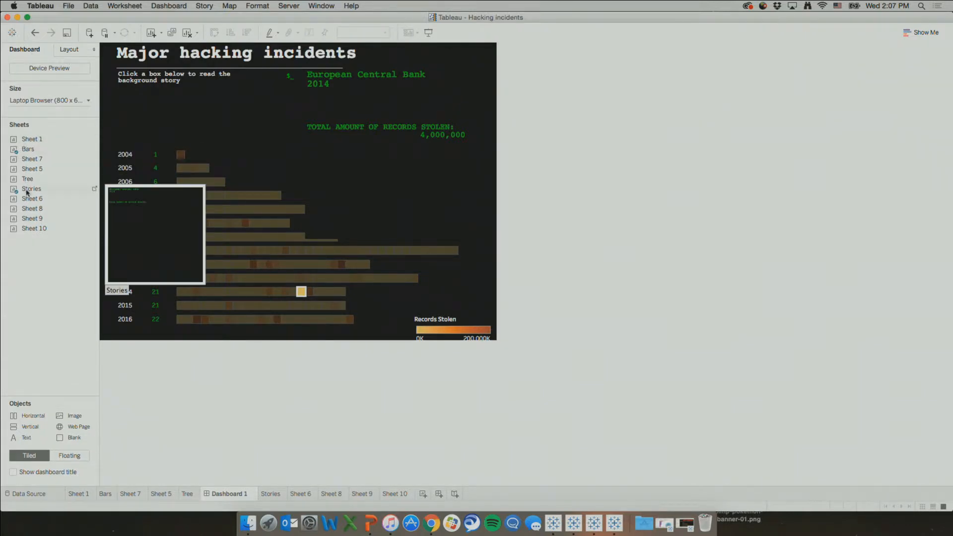
drag(27, 193, 477, 78)
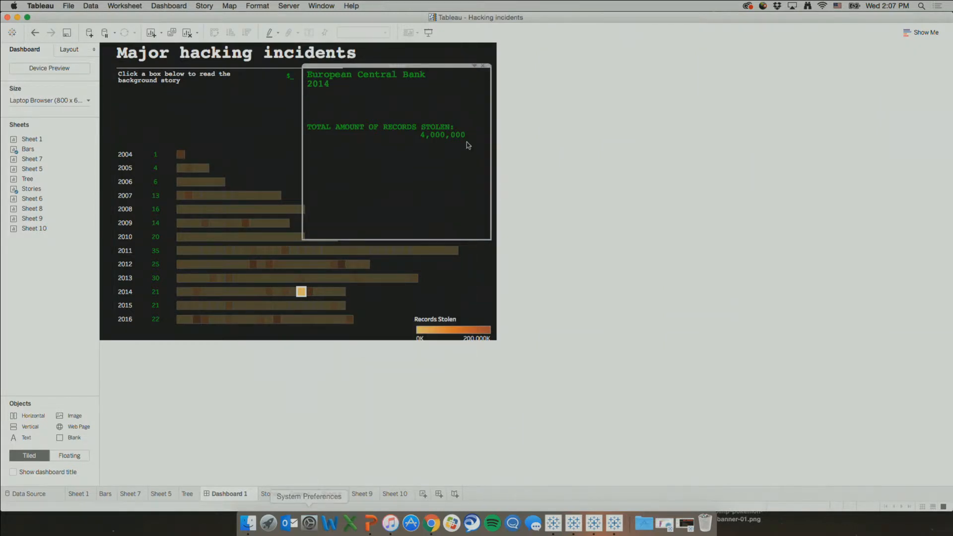
click(476, 66)
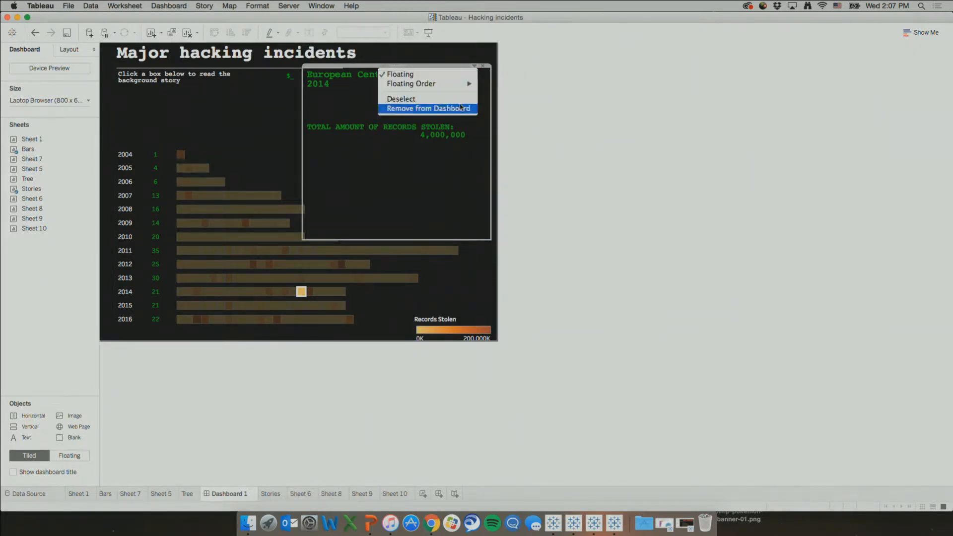
click(566, 130)
click(277, 495)
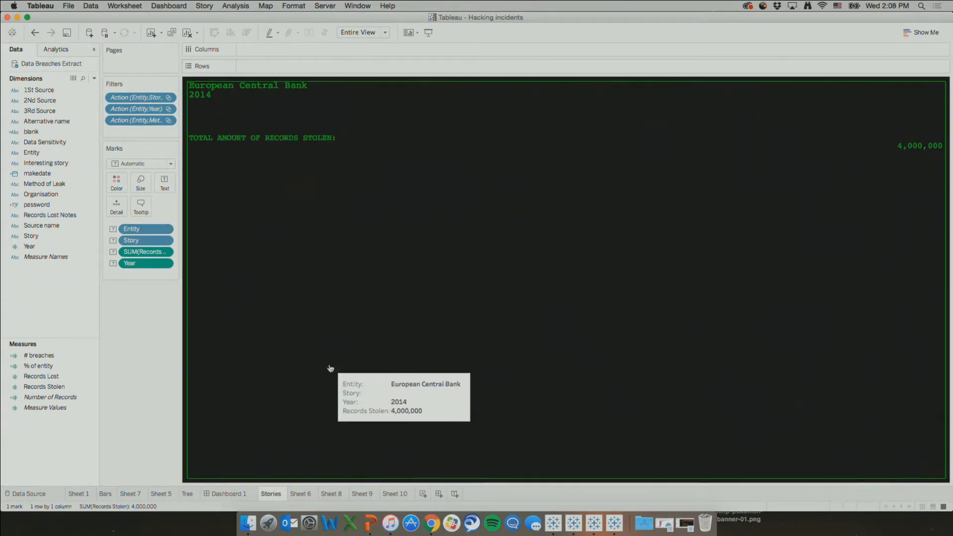
click(105, 494)
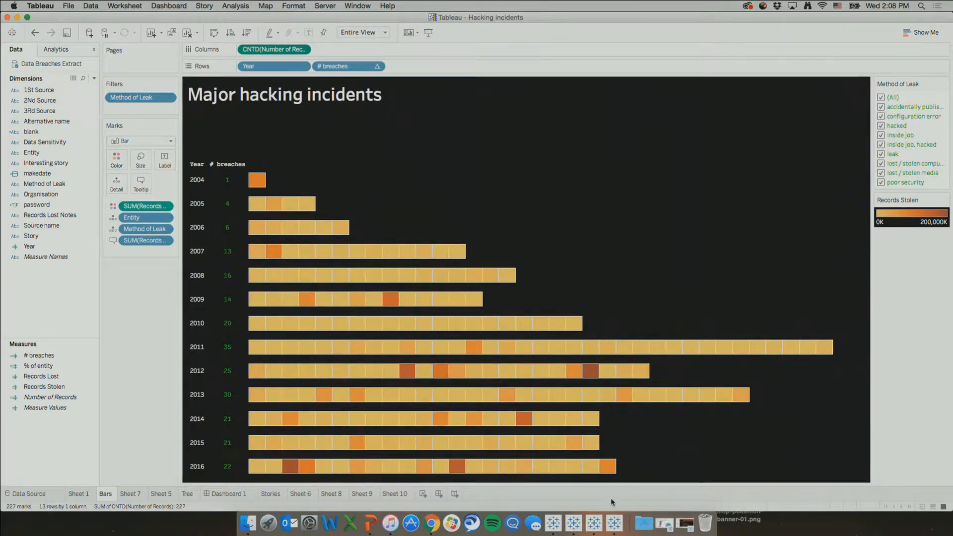
Step: Switch to the Data Breaches workbook and enlarge its window to show the whole DataBreaches dashboard
click(598, 521)
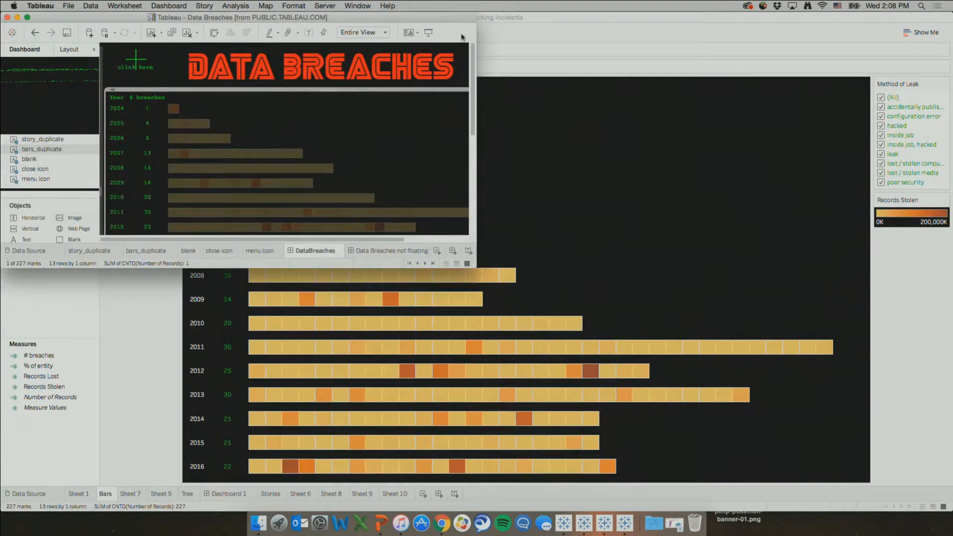
double_click(456, 20)
click(579, 93)
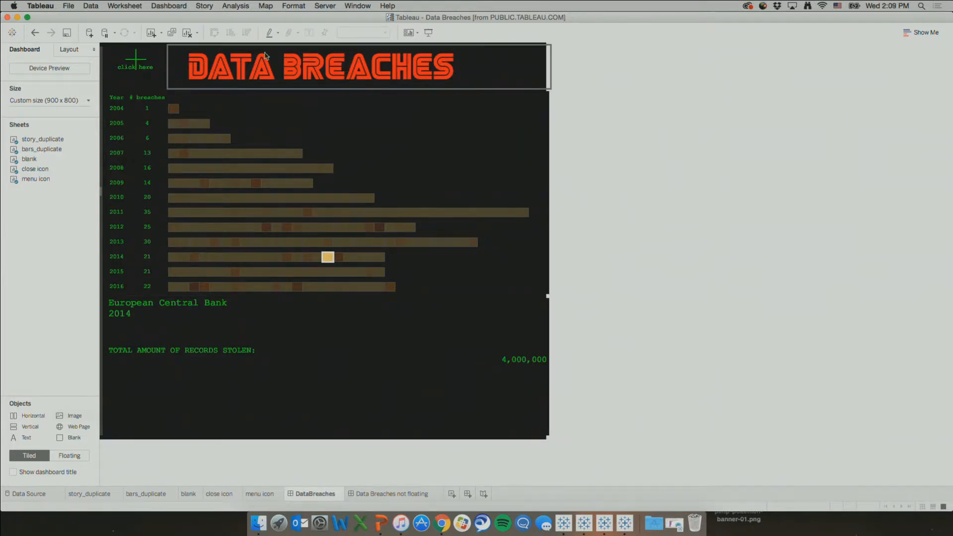
Step: Expand the collapsing menu, exclude lost/stolen computer leaks plus the Credit Card and email/health record sensitivities, and collapse the menu
click(145, 68)
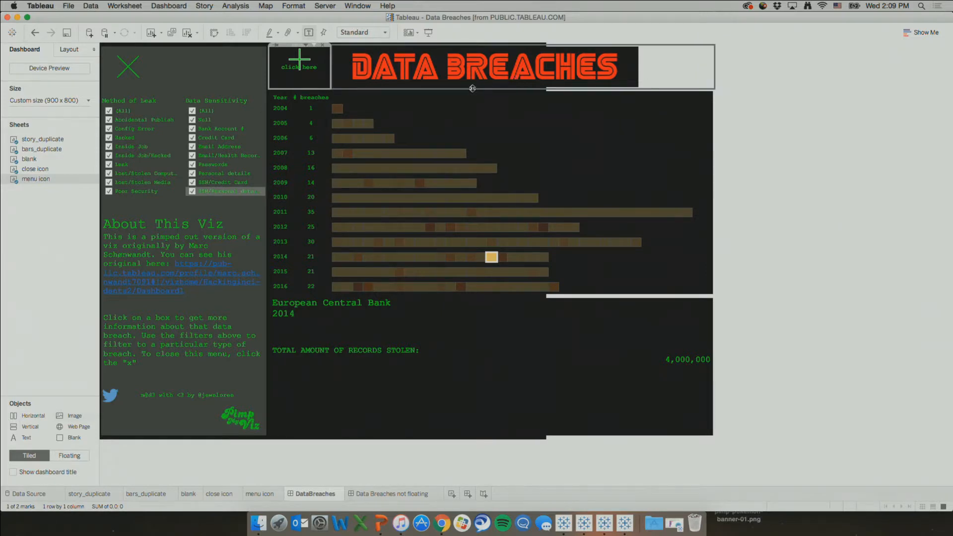
click(122, 158)
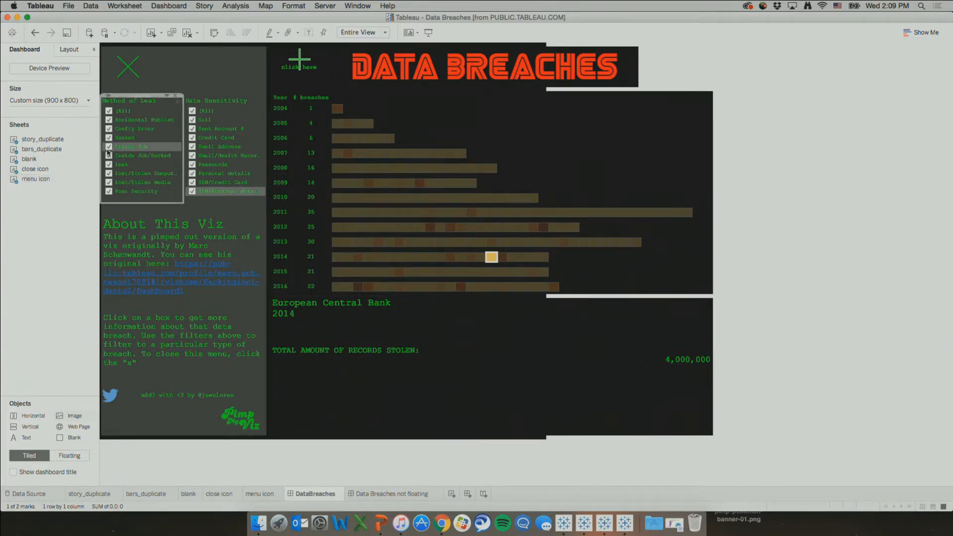
click(108, 173)
click(193, 139)
click(192, 155)
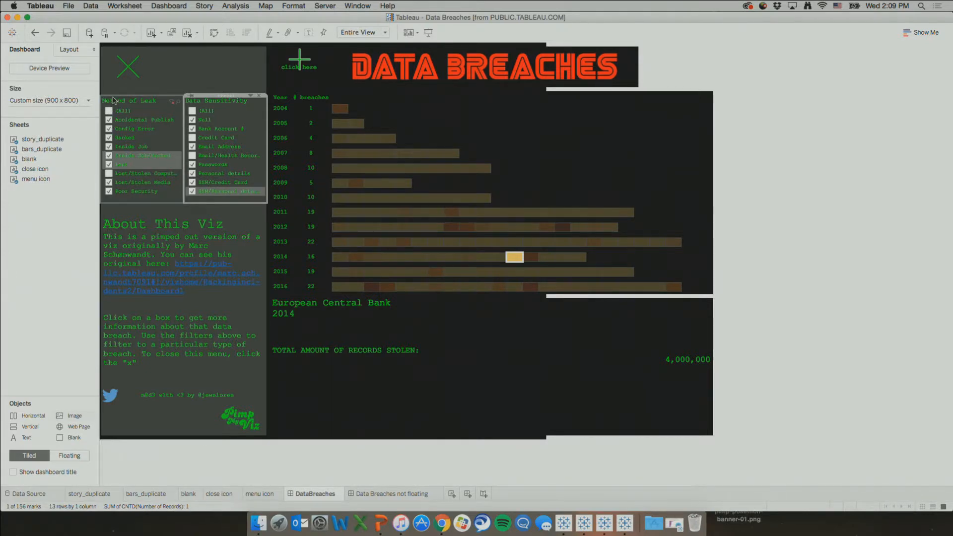
click(126, 84)
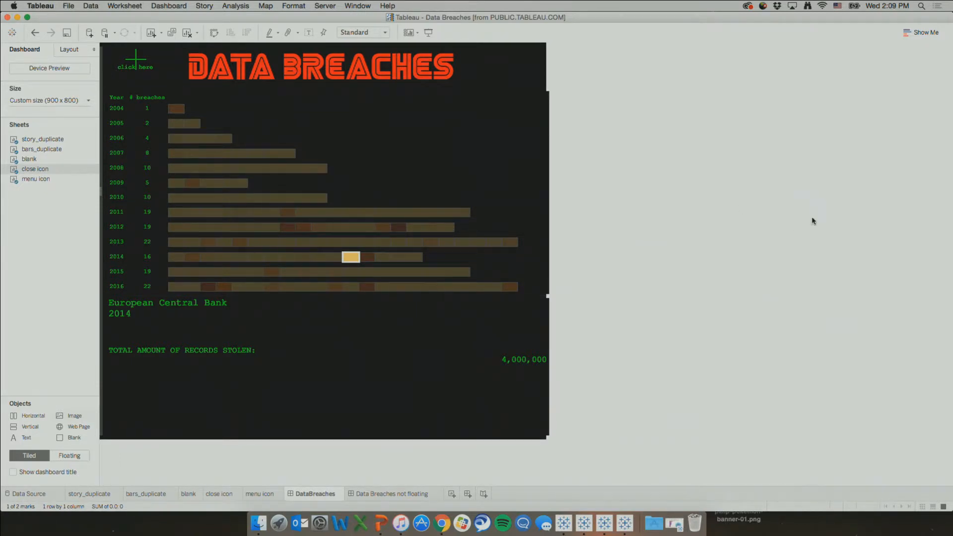
Step: Switch to Chrome and read the InterWorks article on creating a collapsing menu container, down to its container layout diagram
click(444, 522)
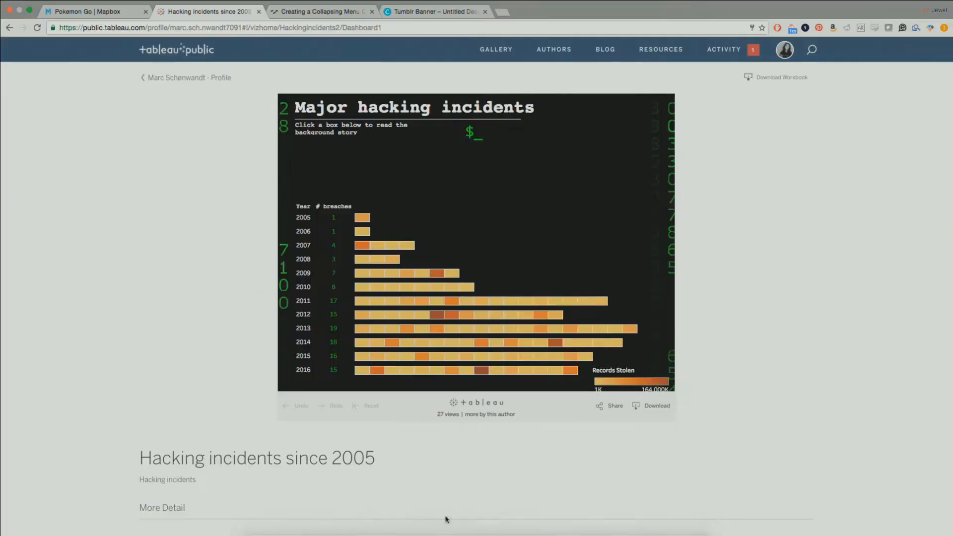
click(350, 12)
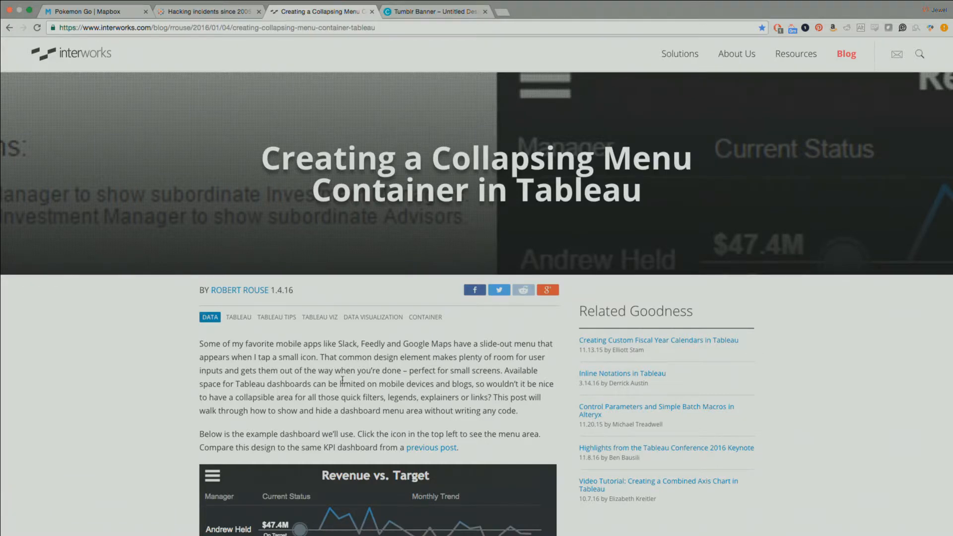
scroll(342, 380, down, 3)
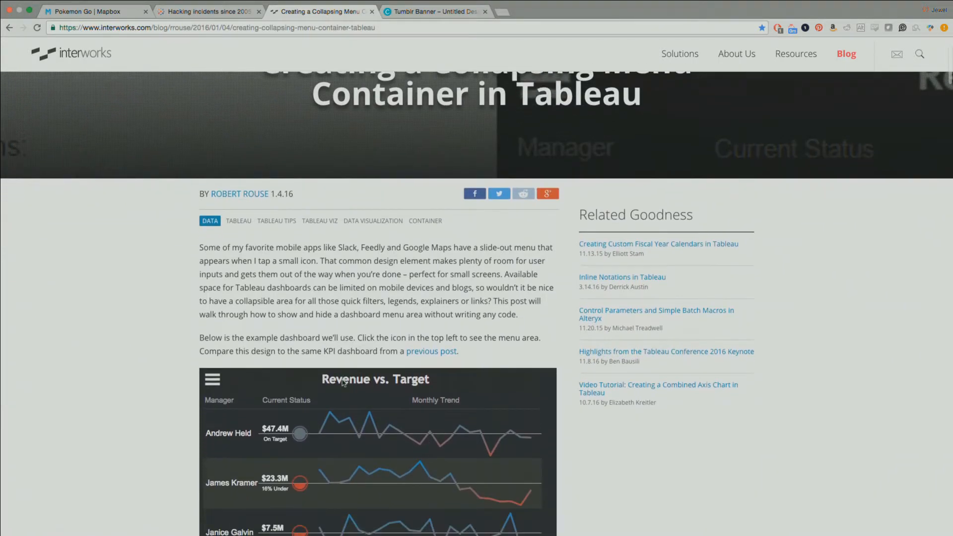
scroll(342, 381, up, 3)
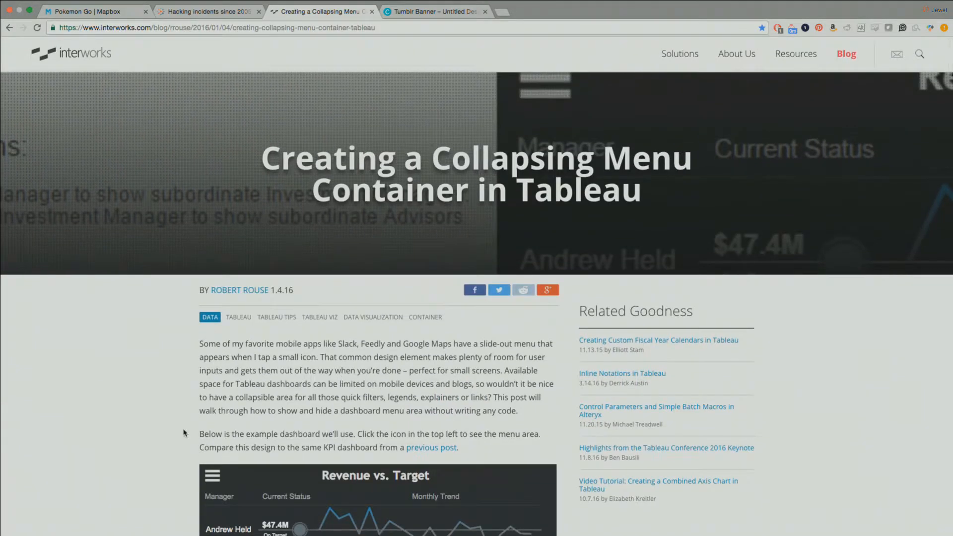
scroll(121, 385, down, 18)
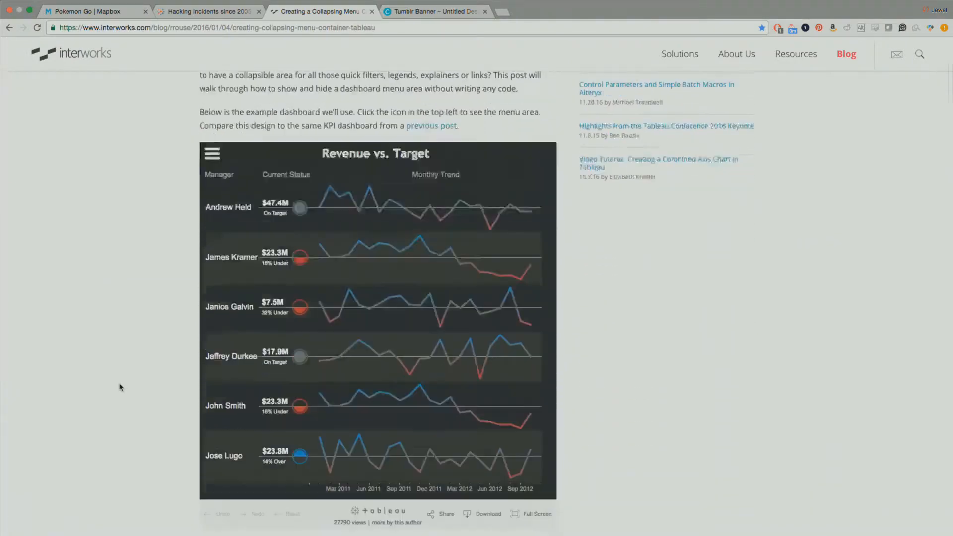
scroll(120, 384, down, 12)
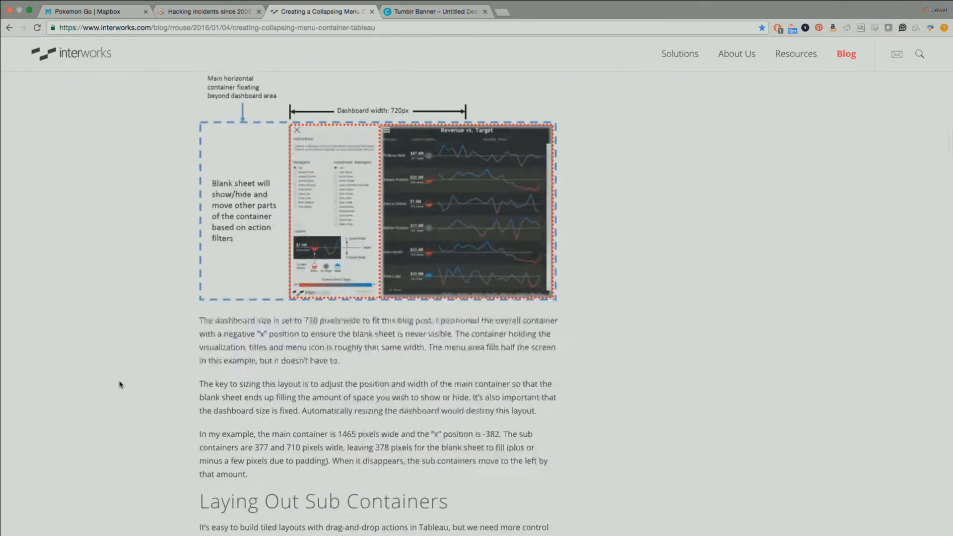
scroll(120, 385, up, 1)
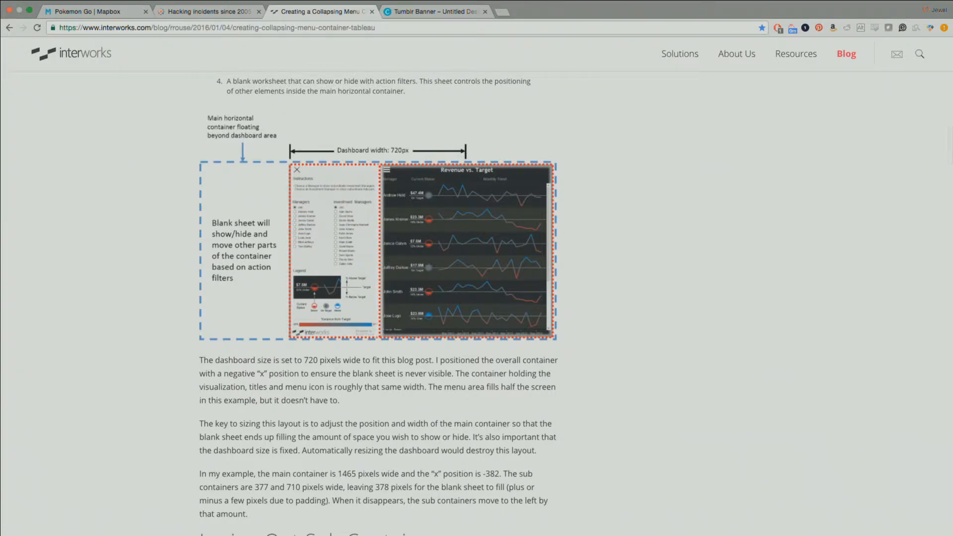
Step: Back in Tableau, examine the DataBreaches dashboard's nested layout containers and the position and size of the outermost Horizontal container
key(ctrl+Left)
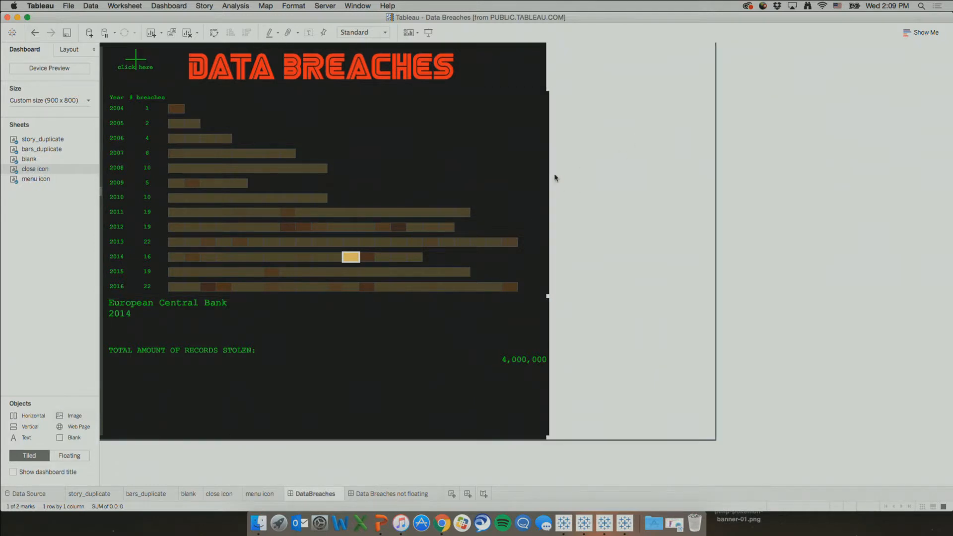
click(69, 50)
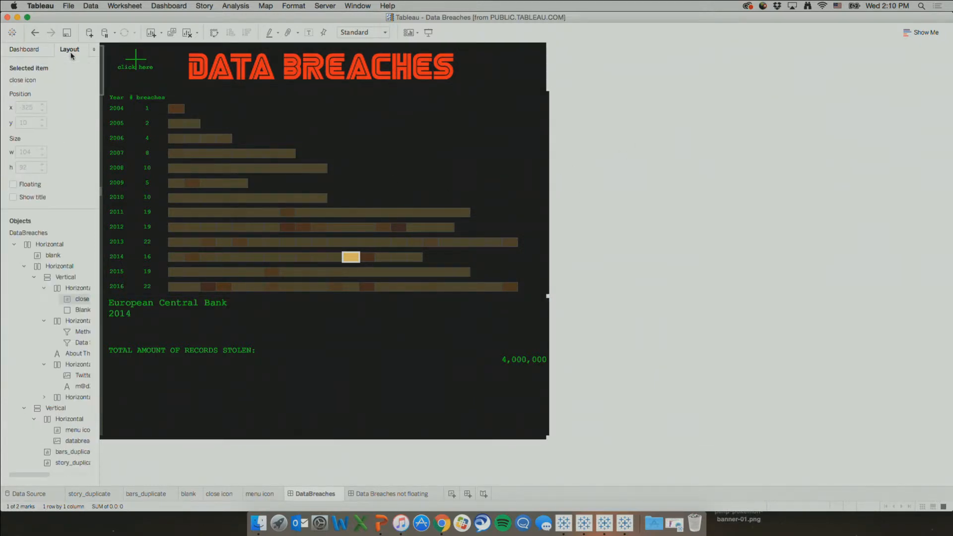
click(36, 277)
click(34, 299)
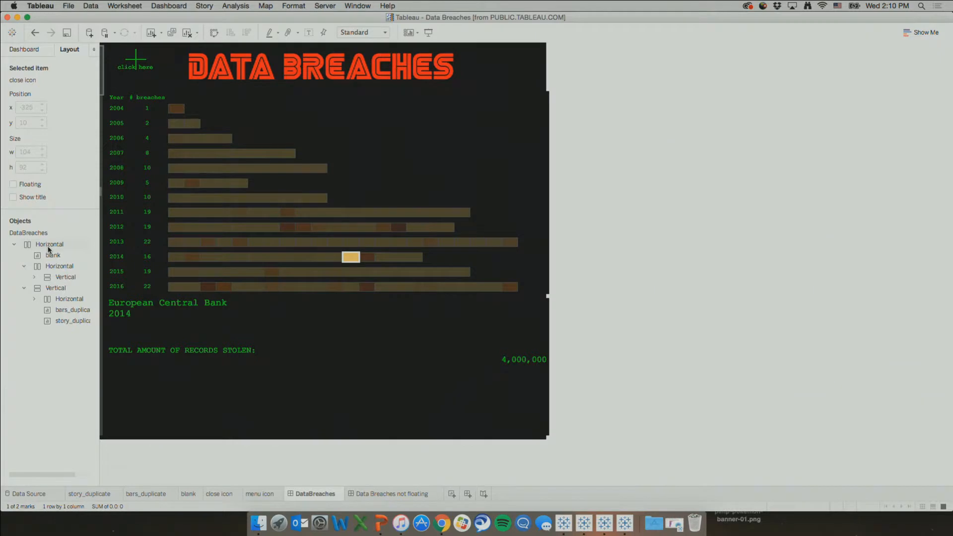
click(34, 276)
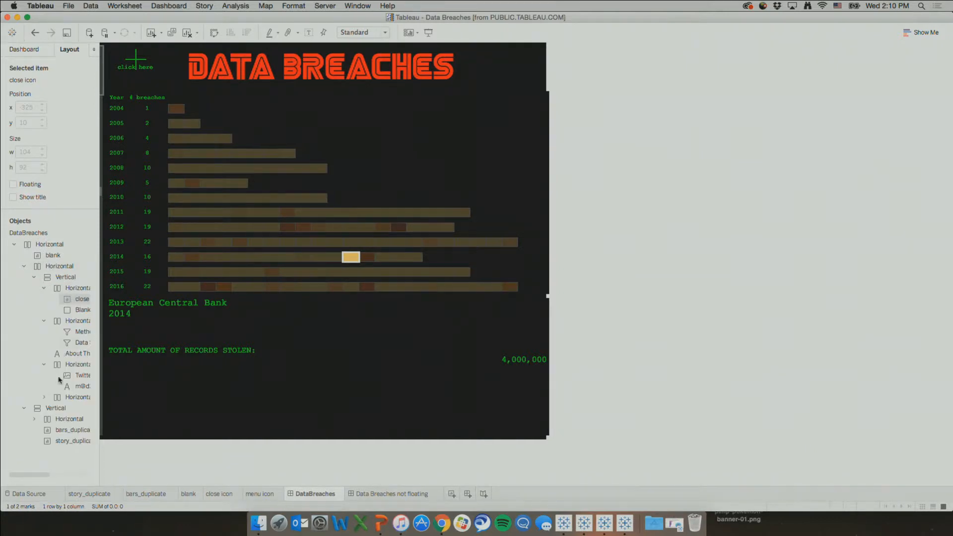
click(34, 419)
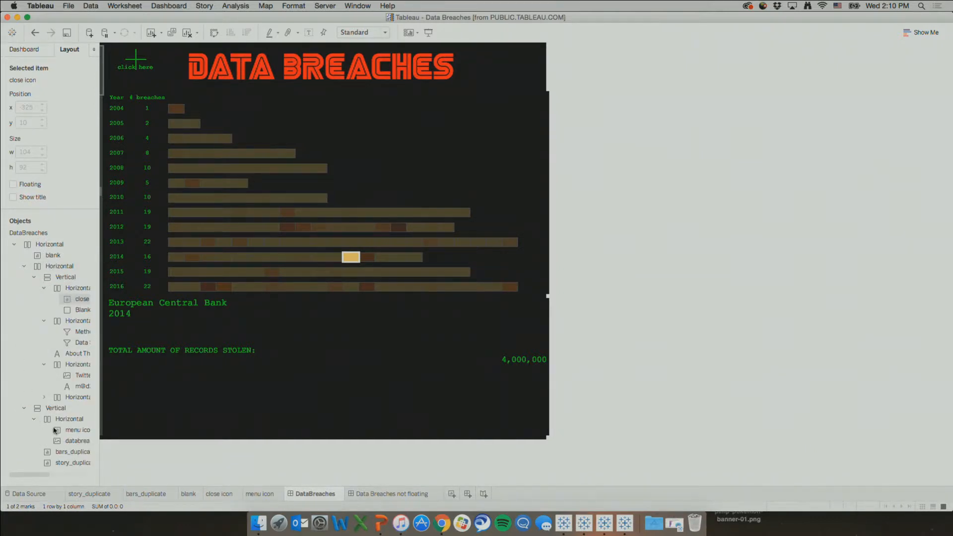
scroll(51, 430, right, 5)
scroll(54, 429, left, 5)
click(30, 243)
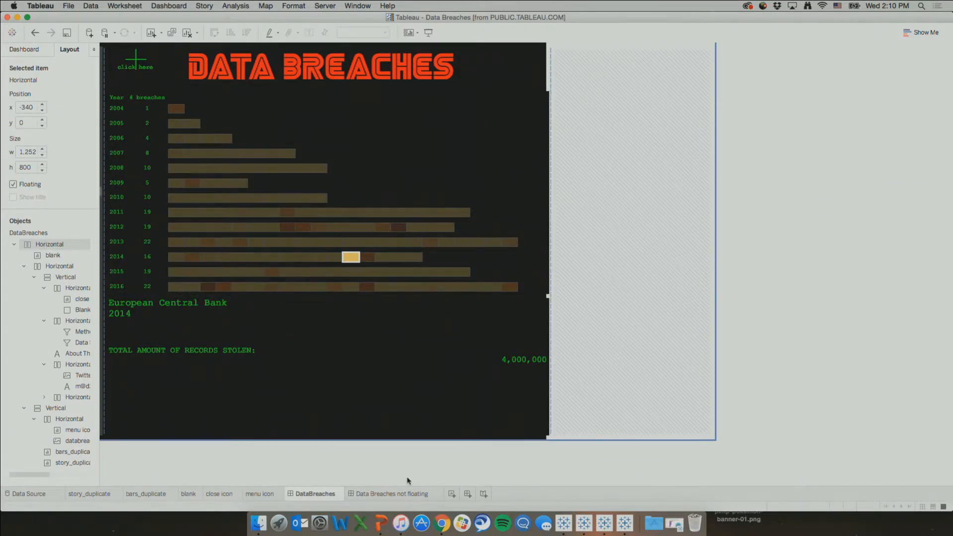
Step: Test the menu and close icons on the Data Breaches not floating dashboard and return to the DataBreaches dashboard
click(402, 494)
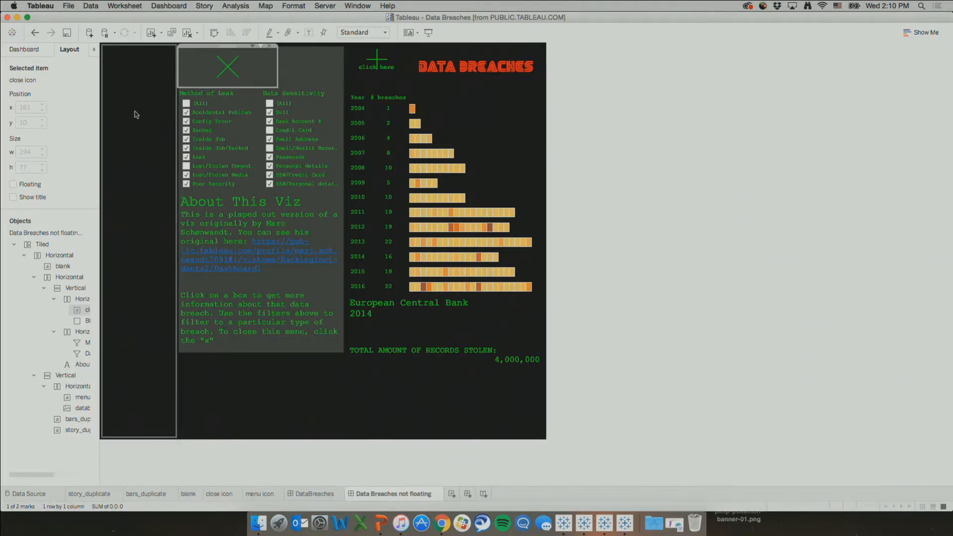
click(371, 59)
click(371, 55)
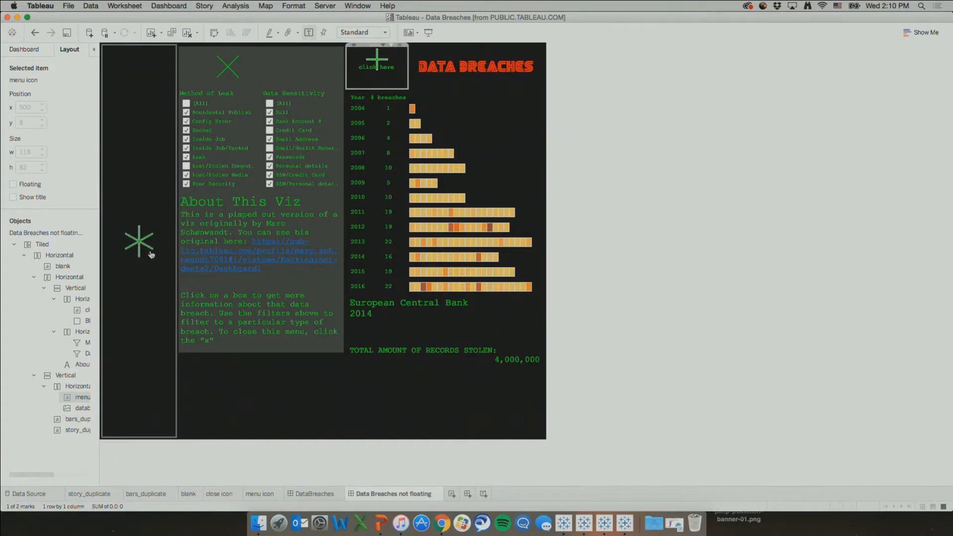
click(239, 76)
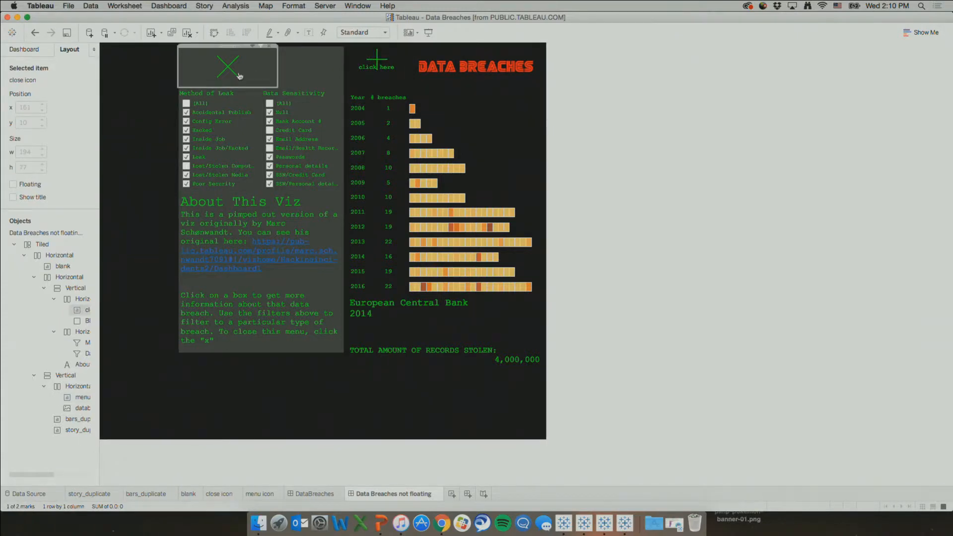
click(375, 64)
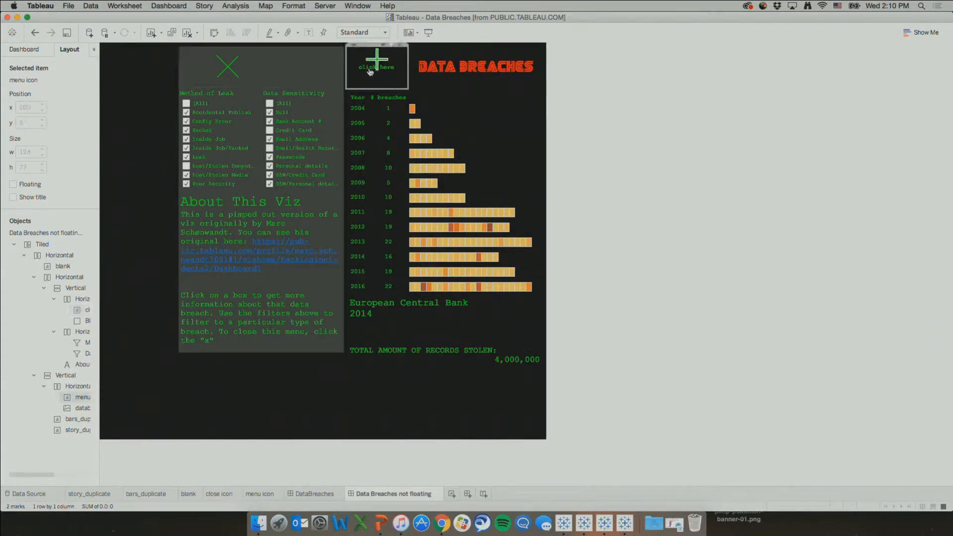
click(302, 494)
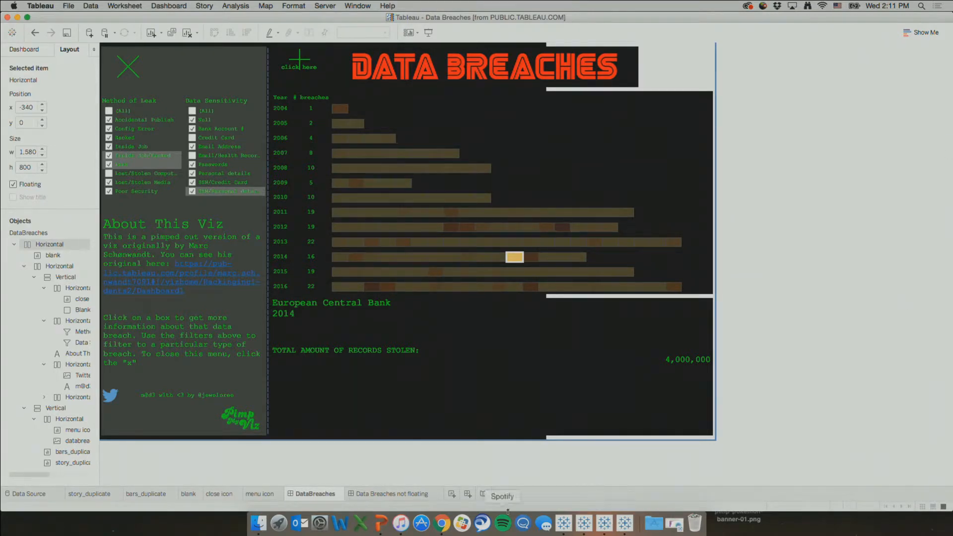
Step: Switch to Chrome and review the example Revenue vs. Target dashboard in the collapsing menu article
click(441, 527)
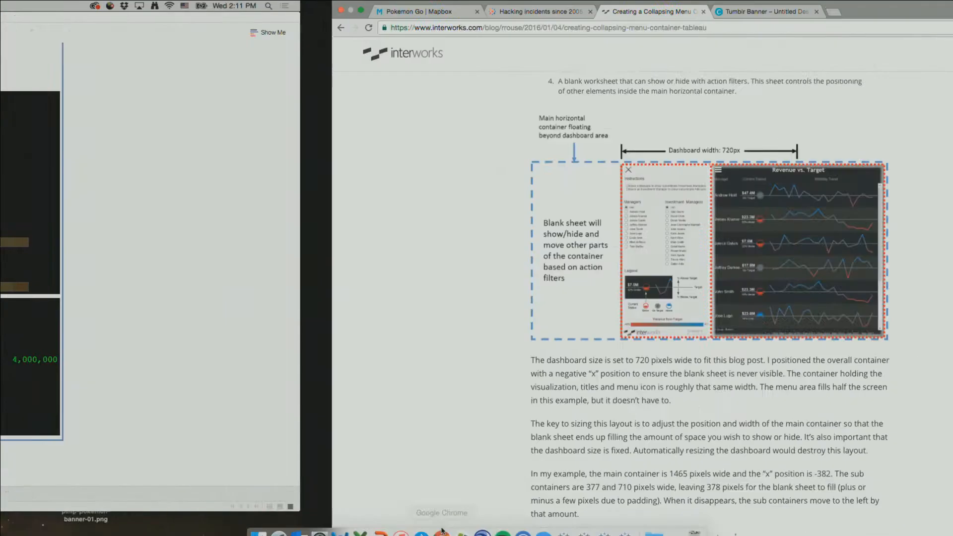
scroll(592, 314, up, 15)
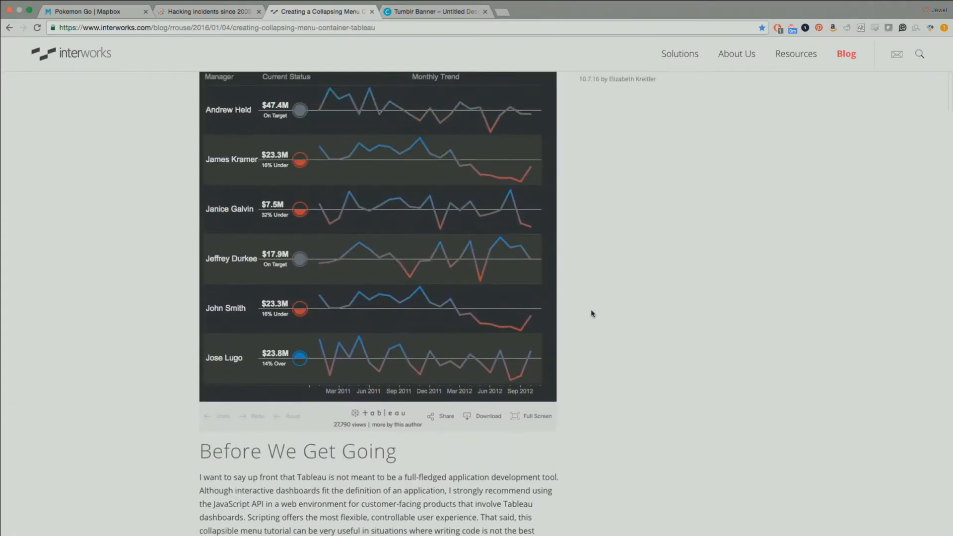
scroll(592, 314, up, 3)
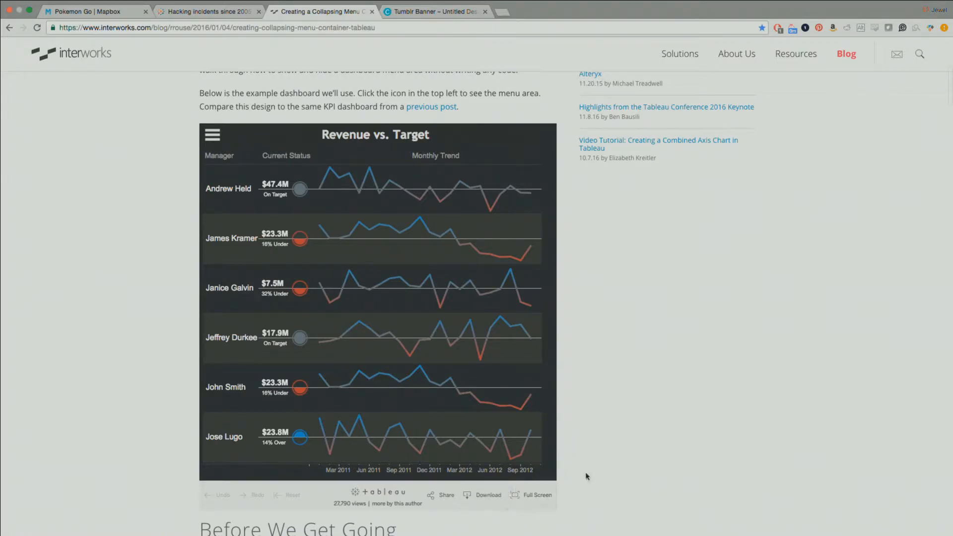
scroll(588, 477, down, 10)
Step: Switch from Chrome to the pokemongo workbook in Tableau and duplicate the Pokemon Post-Pimp dashboard
key(ctrl+Left)
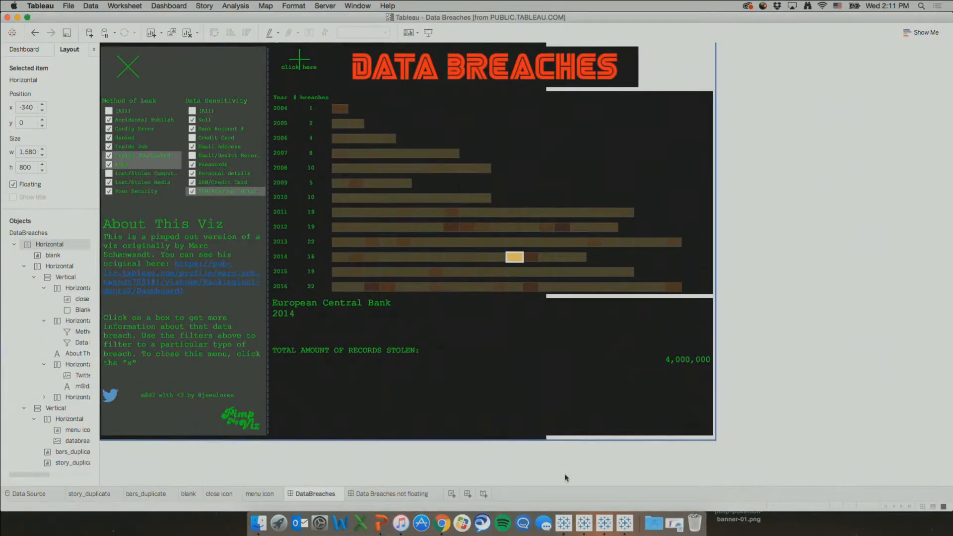
click(564, 522)
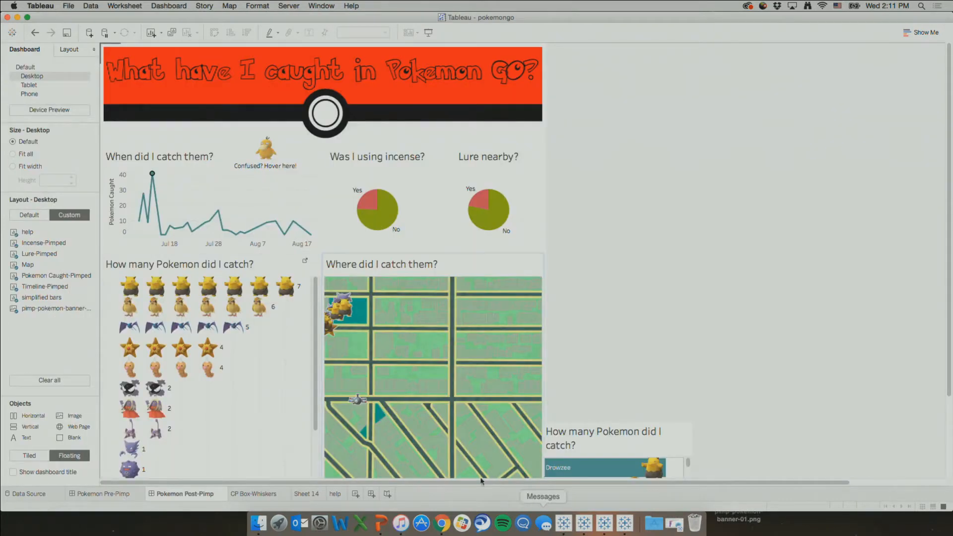
right_click(217, 495)
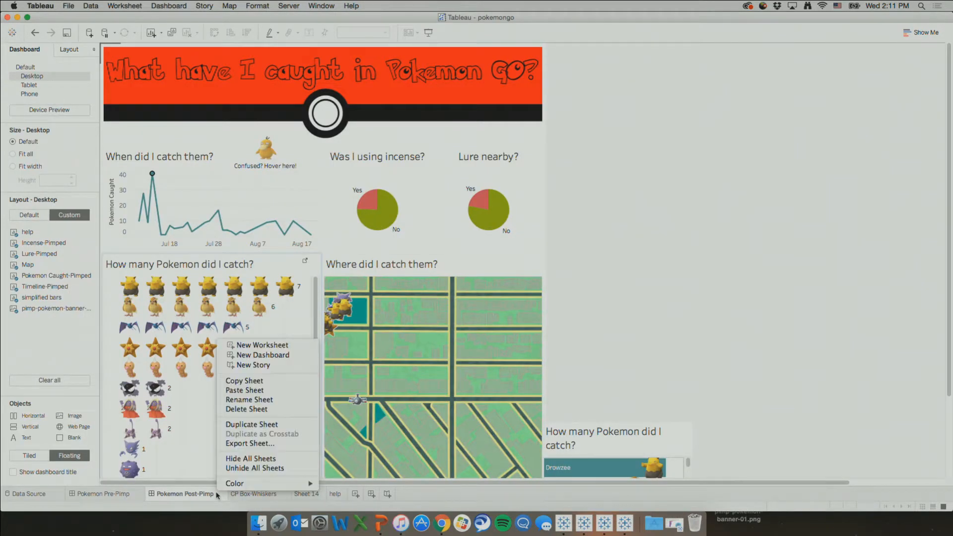
click(263, 425)
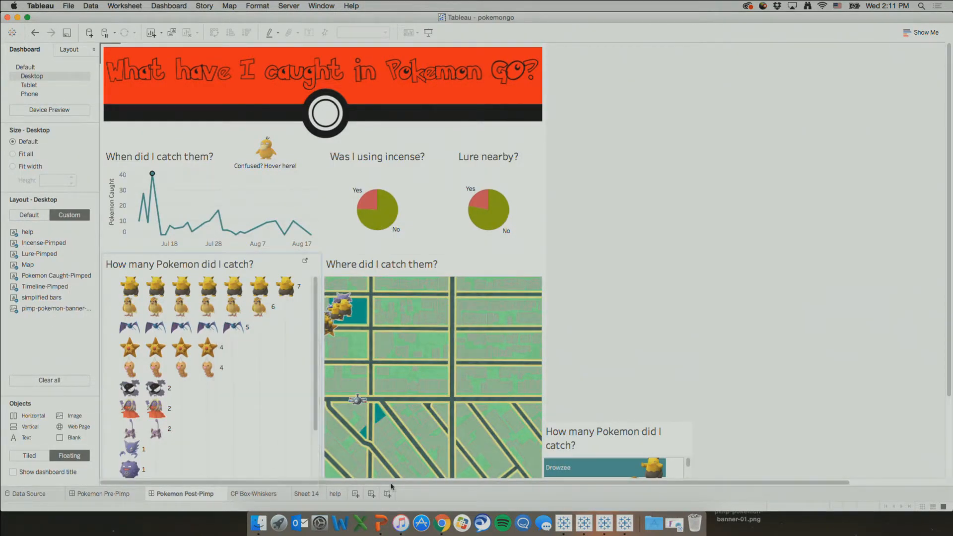
Step: Copy the Pokemon Post-Pimp dashboard sheet and paste it into the Hacking incidents workbook
right_click(203, 495)
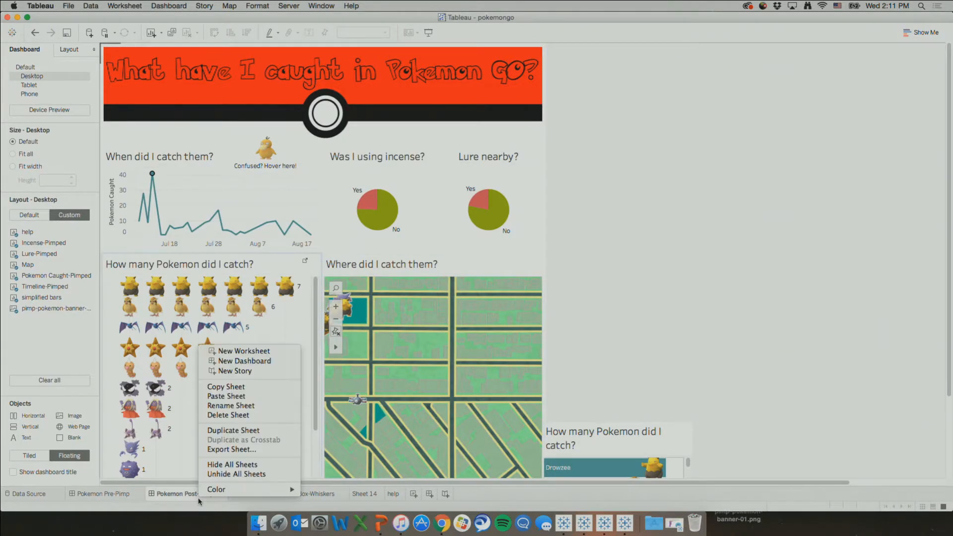
click(239, 390)
click(584, 523)
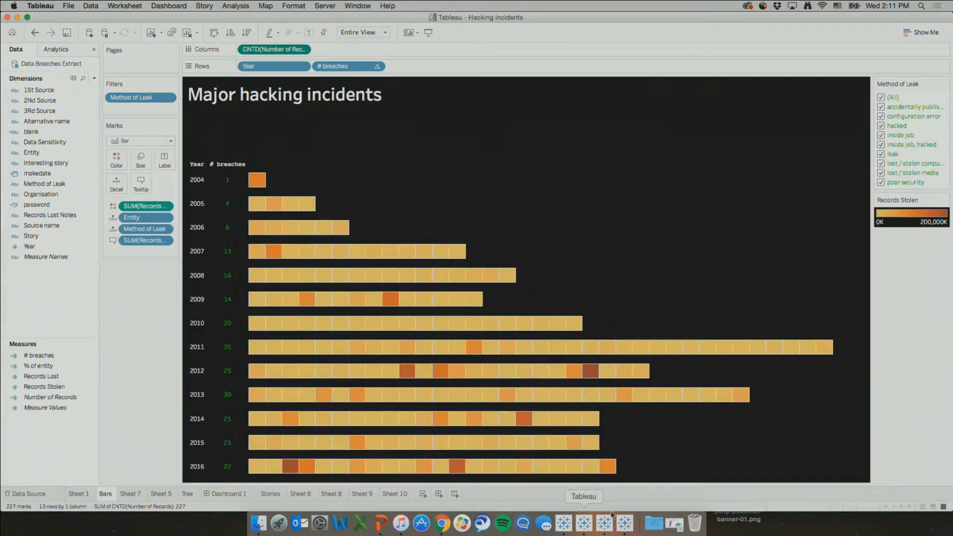
right_click(619, 495)
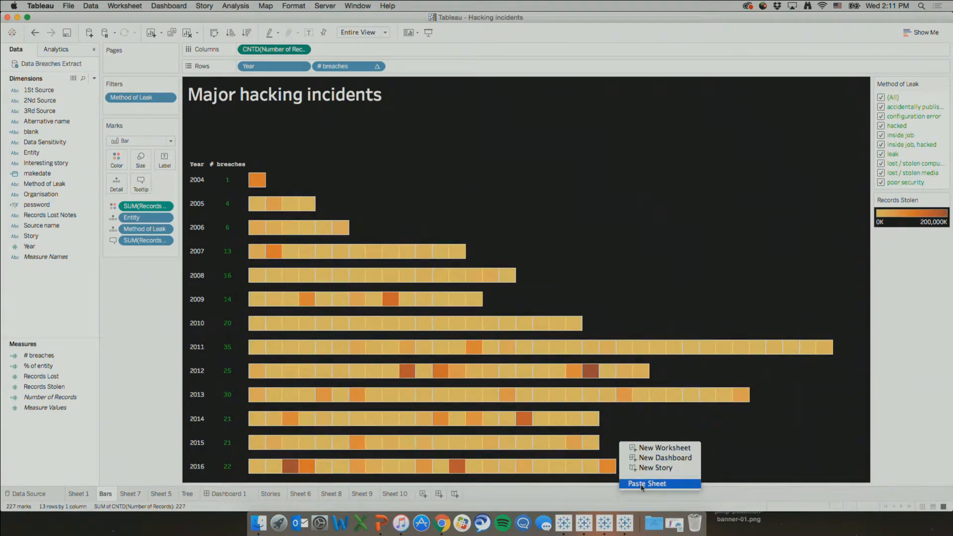
click(641, 487)
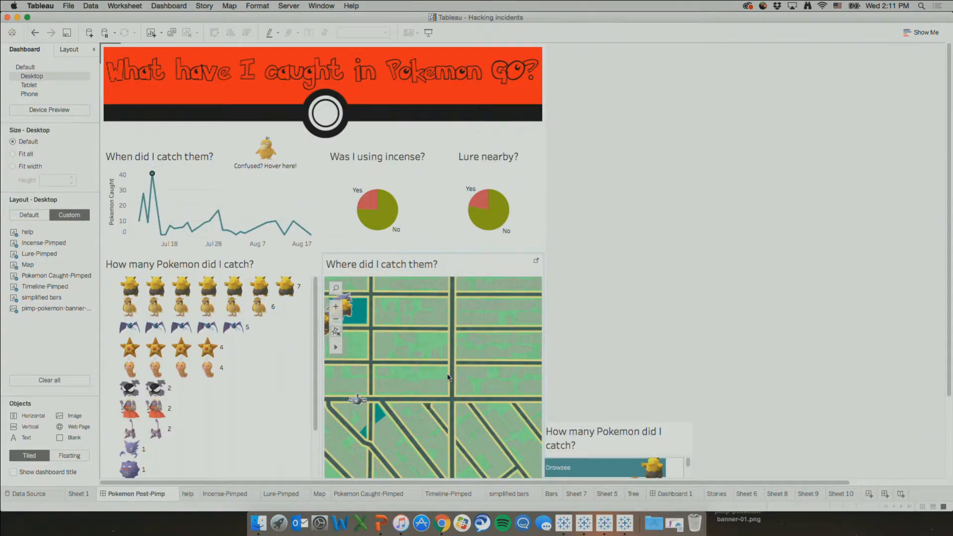
Step: Switch to the Data Breaches workbook and examine the menu icon sheet with its toggle data, the close icon sheet and the blank sheet
click(604, 530)
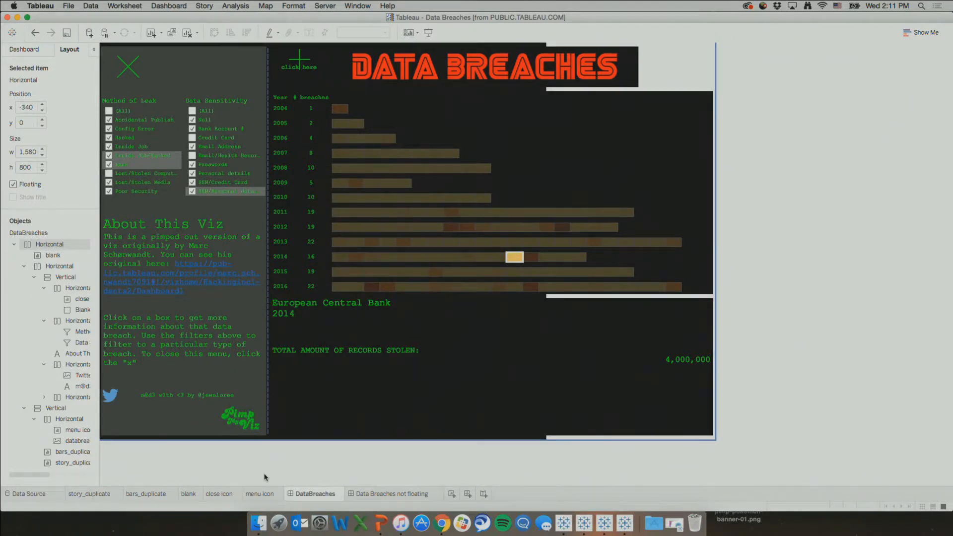
click(261, 494)
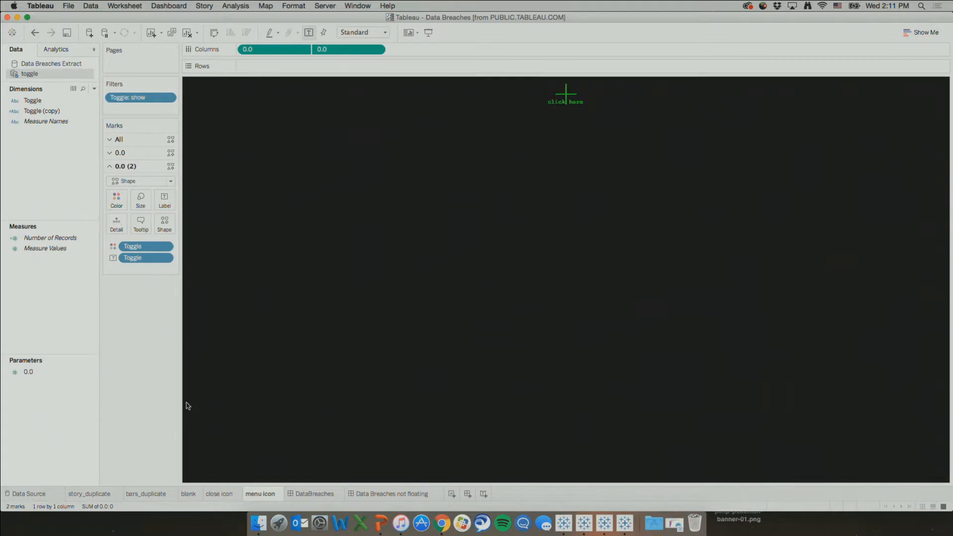
click(74, 88)
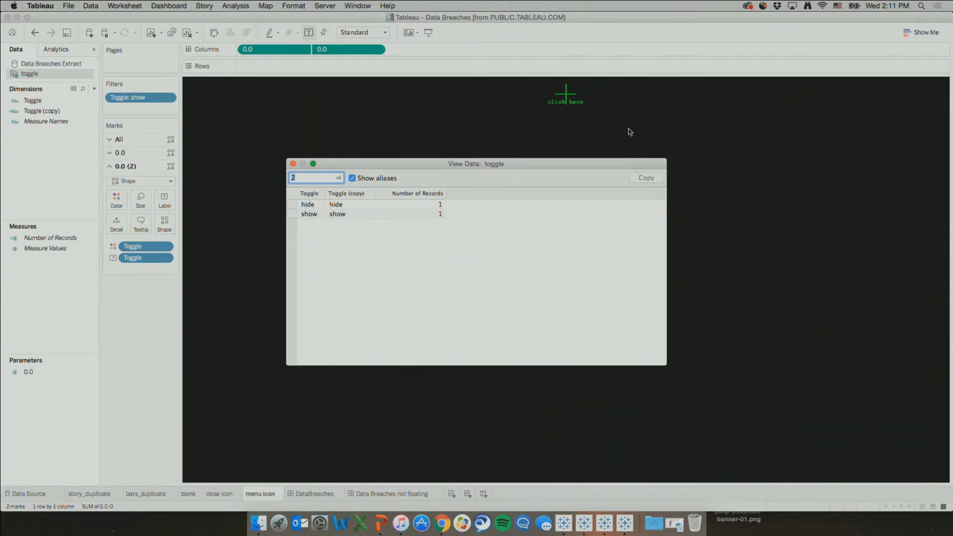
click(293, 164)
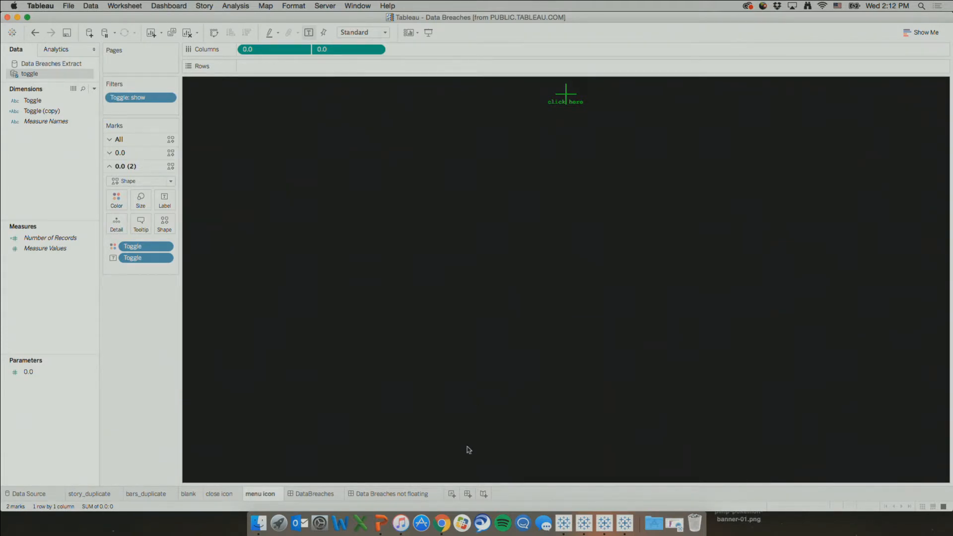
click(227, 492)
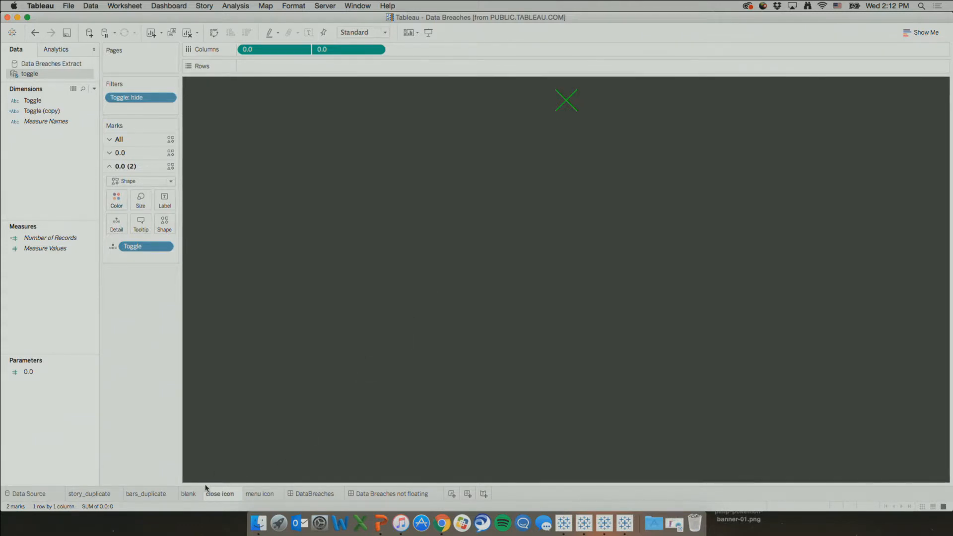
click(189, 493)
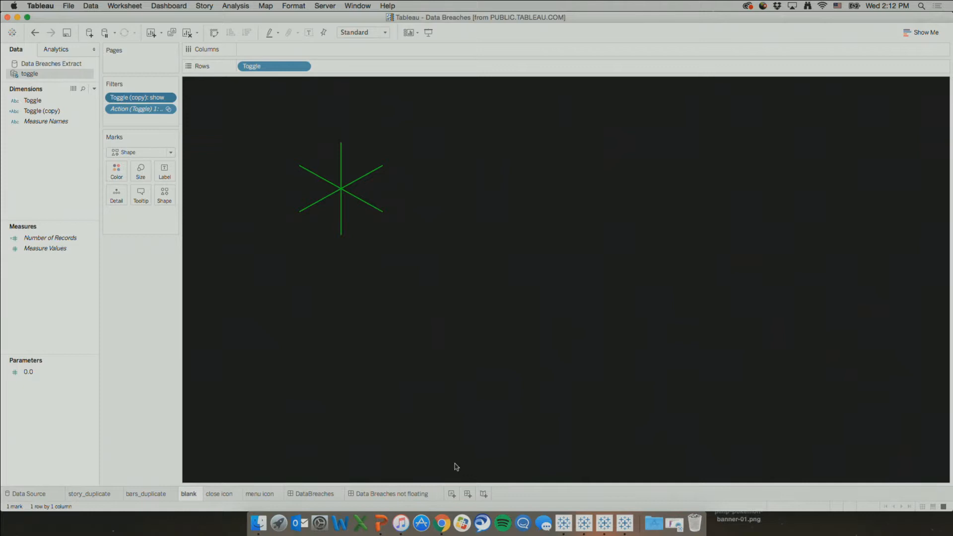
Step: Review the source sheets, target sheets and clearing behaviour of the DataBreaches dashboard's Filter3 and Filter2 actions
click(340, 494)
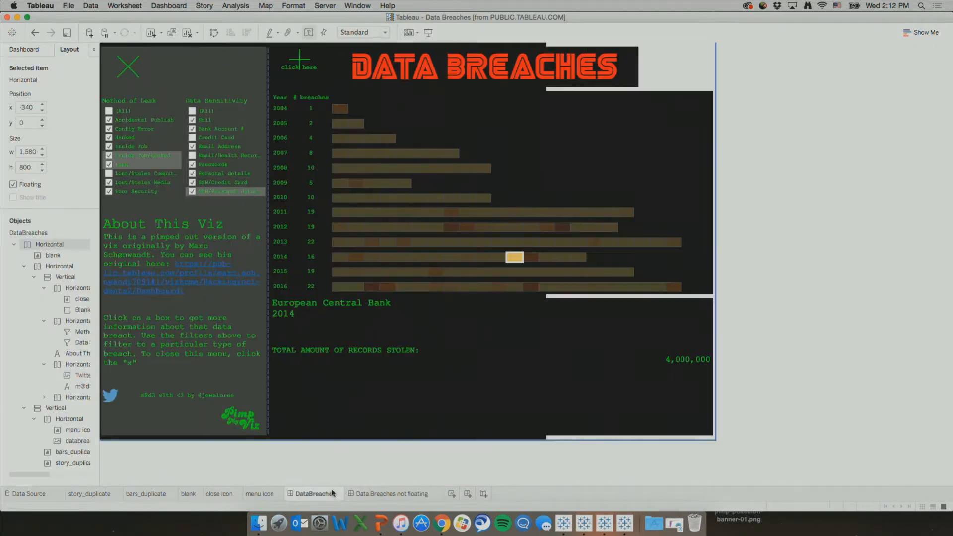
click(161, 5)
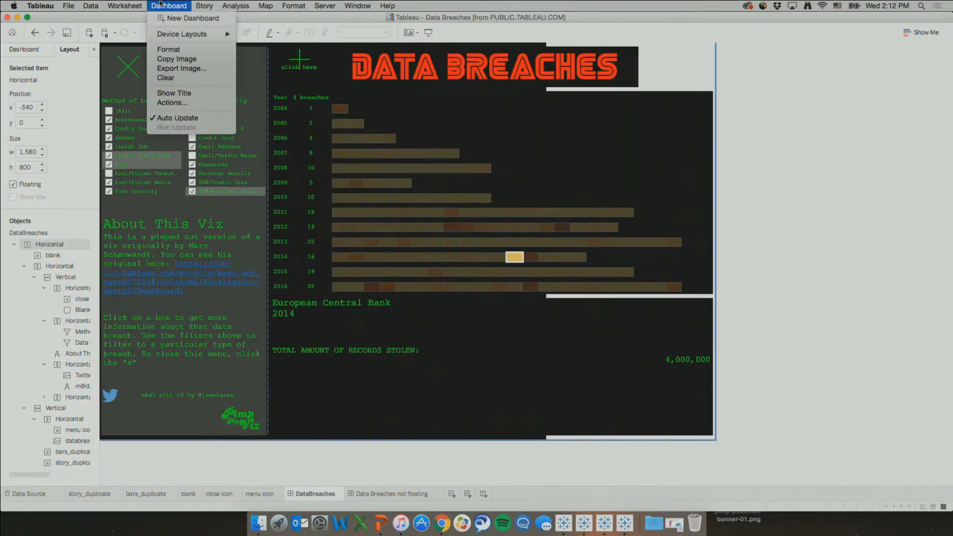
click(172, 102)
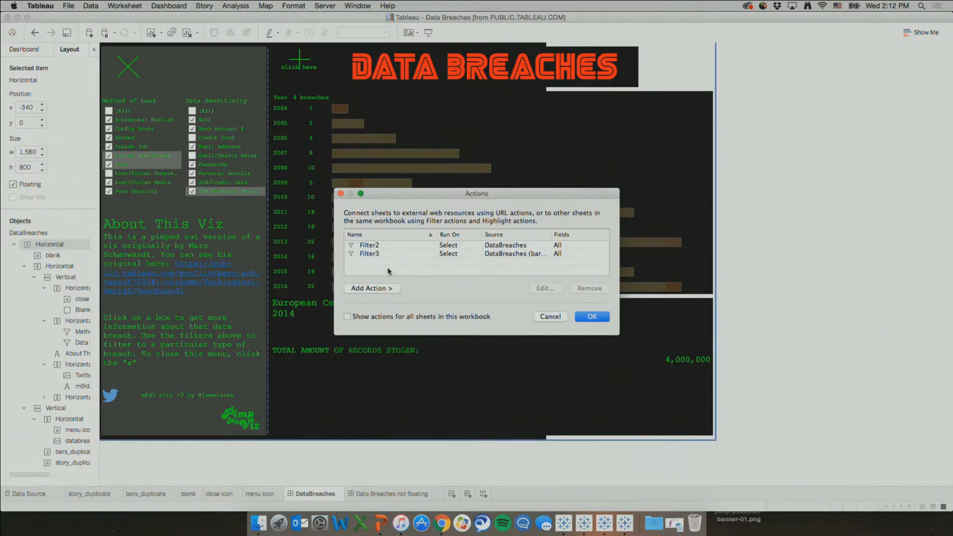
click(511, 255)
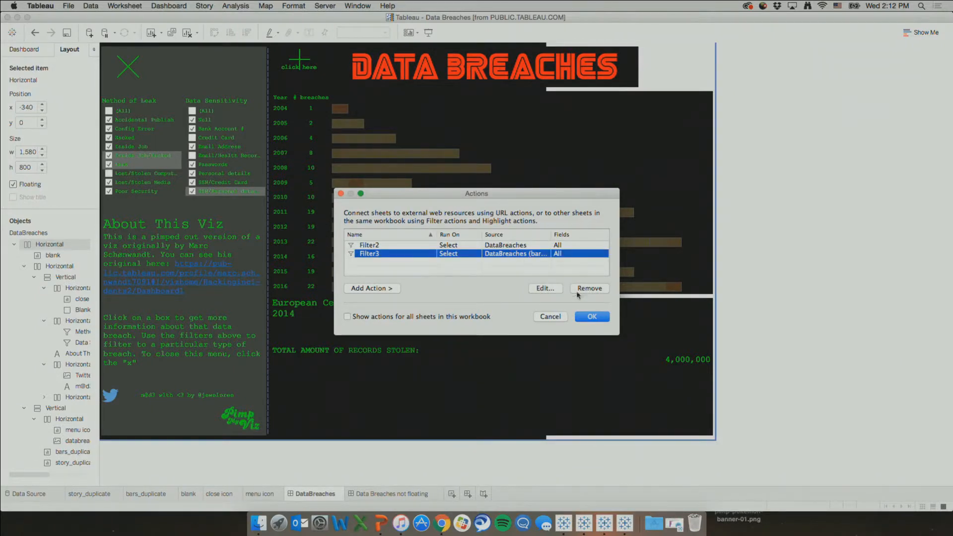
double_click(540, 255)
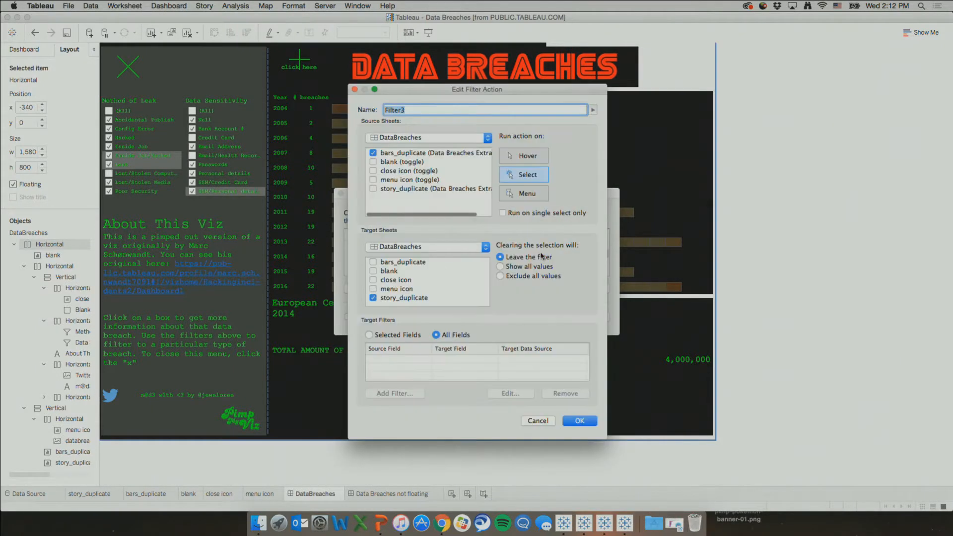
click(554, 416)
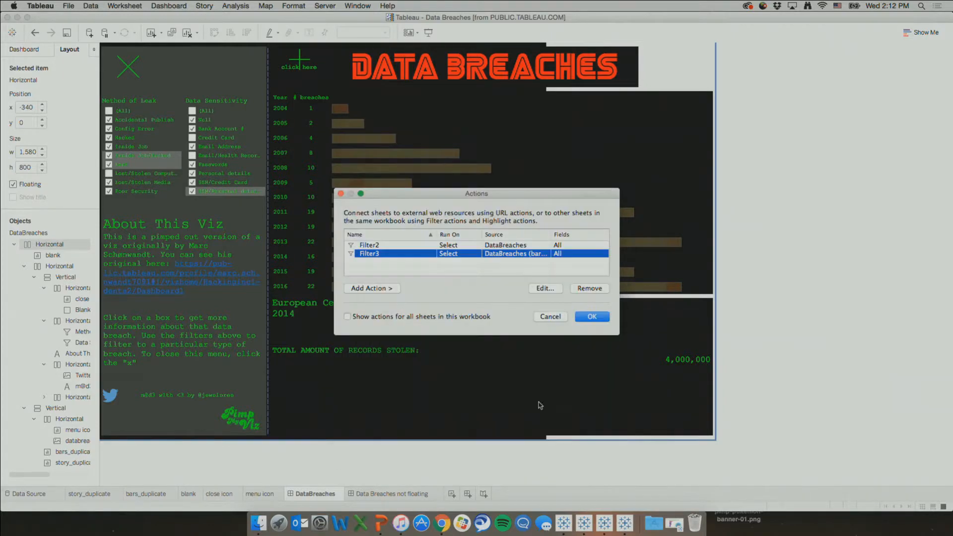
double_click(512, 248)
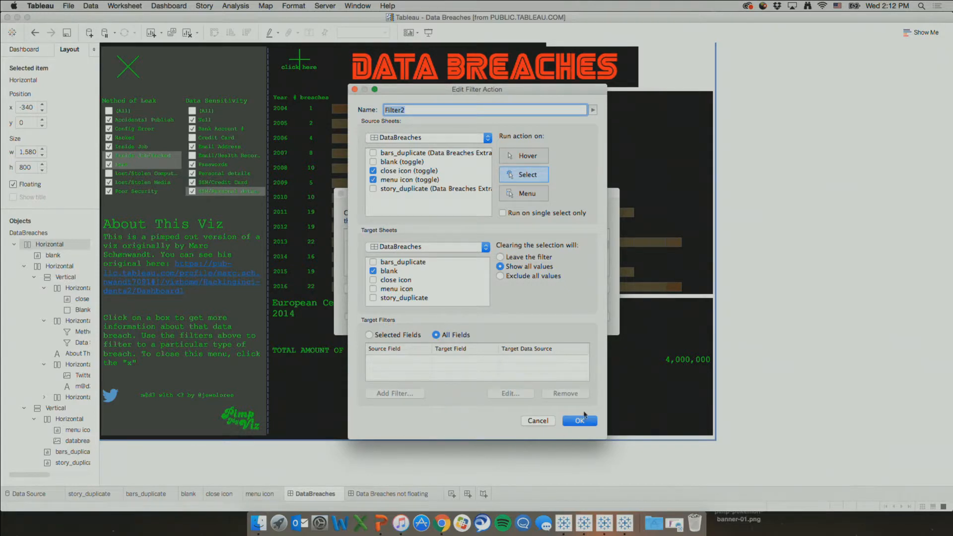
click(581, 421)
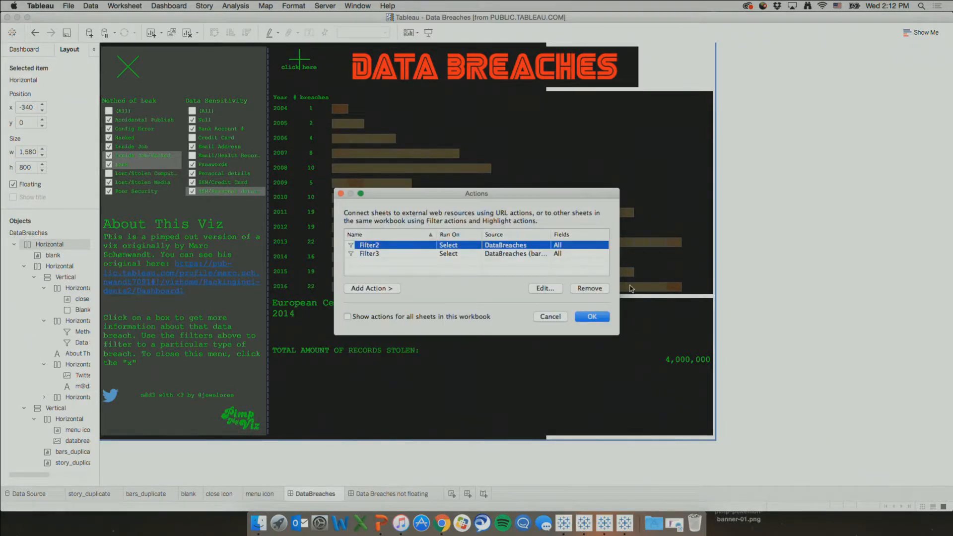
click(592, 317)
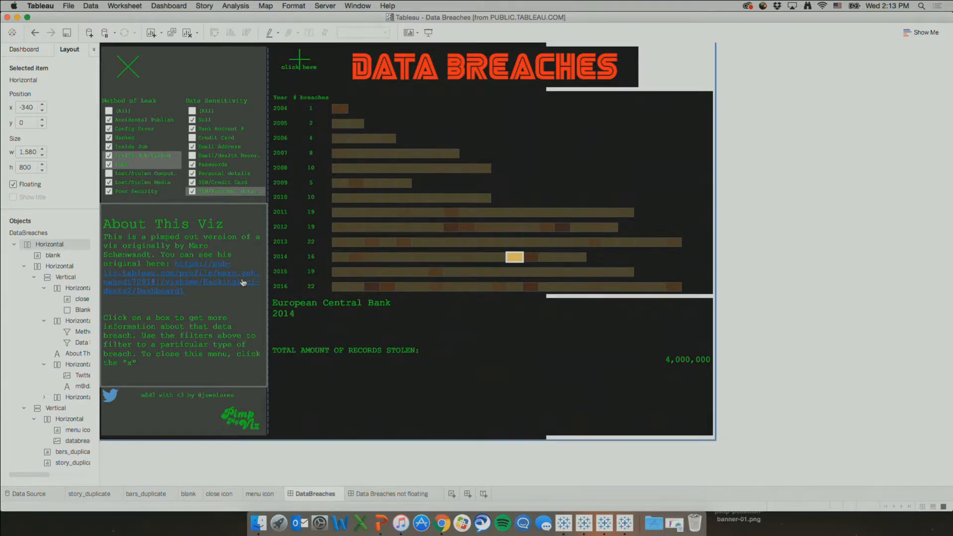
Step: Test the DataBreaches dashboard's menu by collapsing it with the close icon and reopening it with the menu icon
click(128, 69)
click(125, 73)
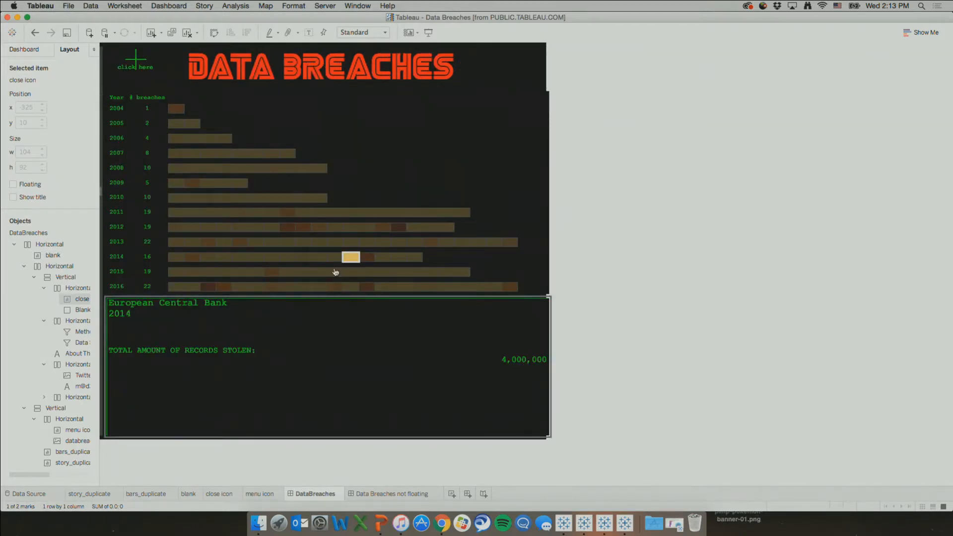
click(787, 180)
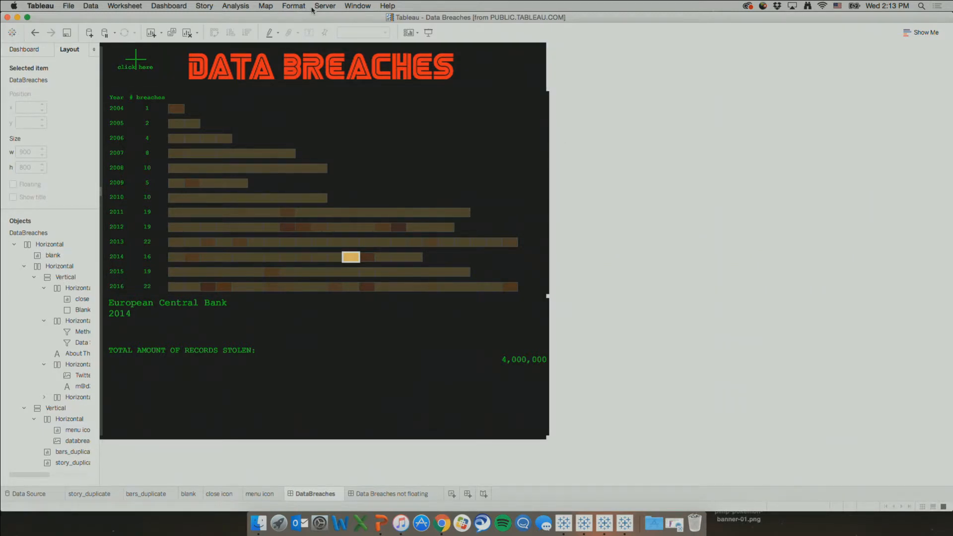
click(147, 62)
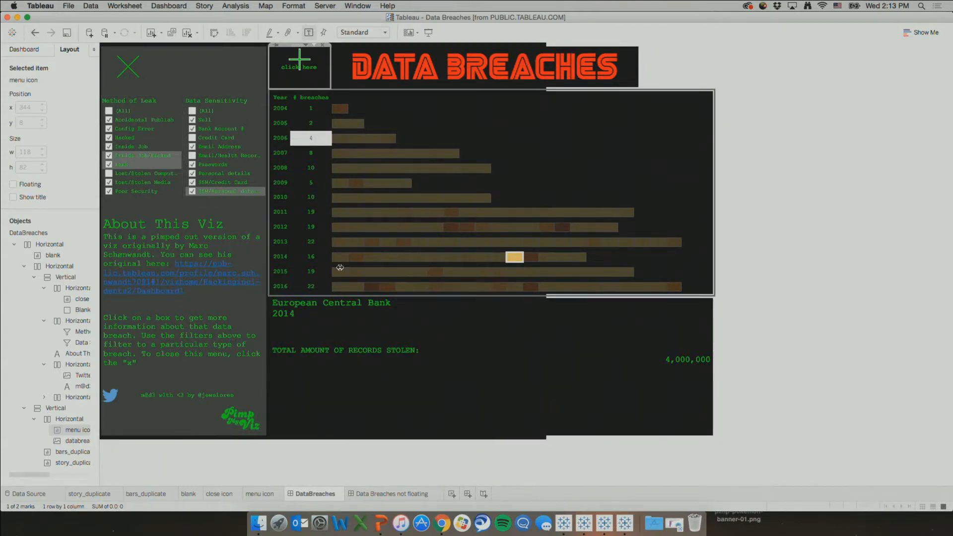
Step: Review Dashboard 1 in the Hacking incidents workbook, then return to the DataBreaches dashboard and collapse its menu
click(584, 524)
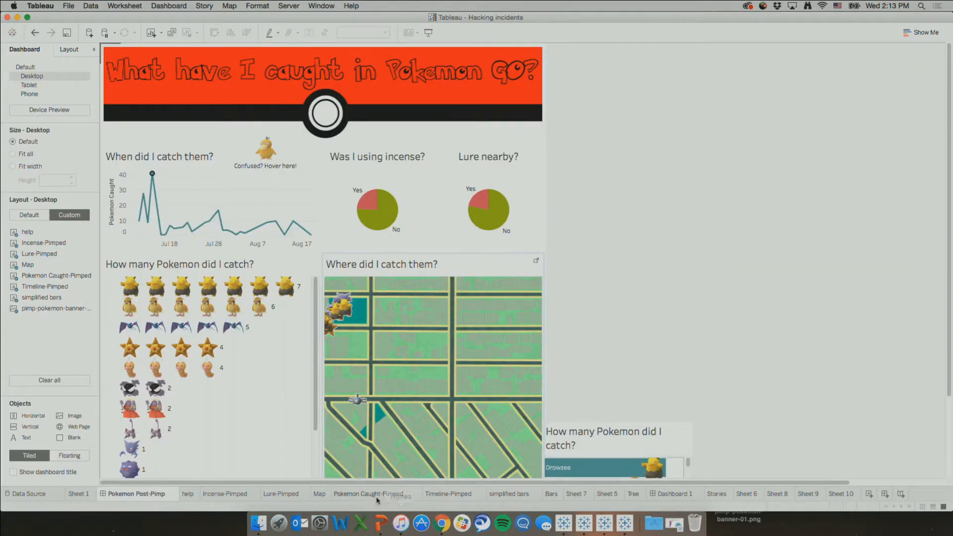
click(666, 494)
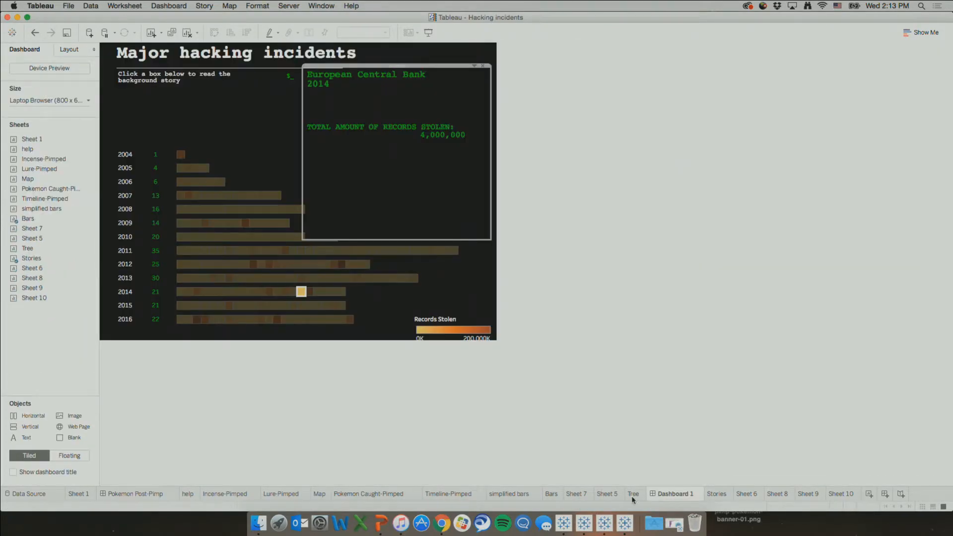
click(600, 530)
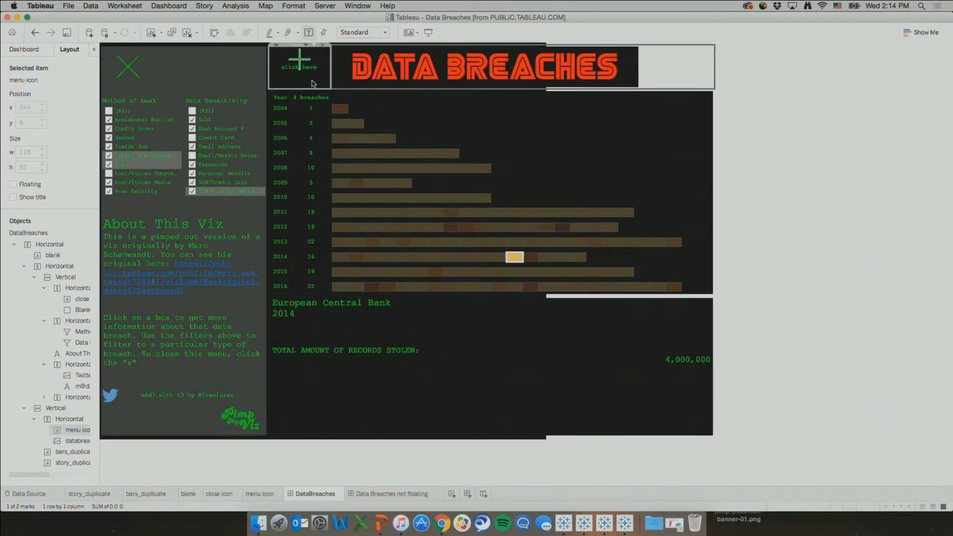
click(125, 68)
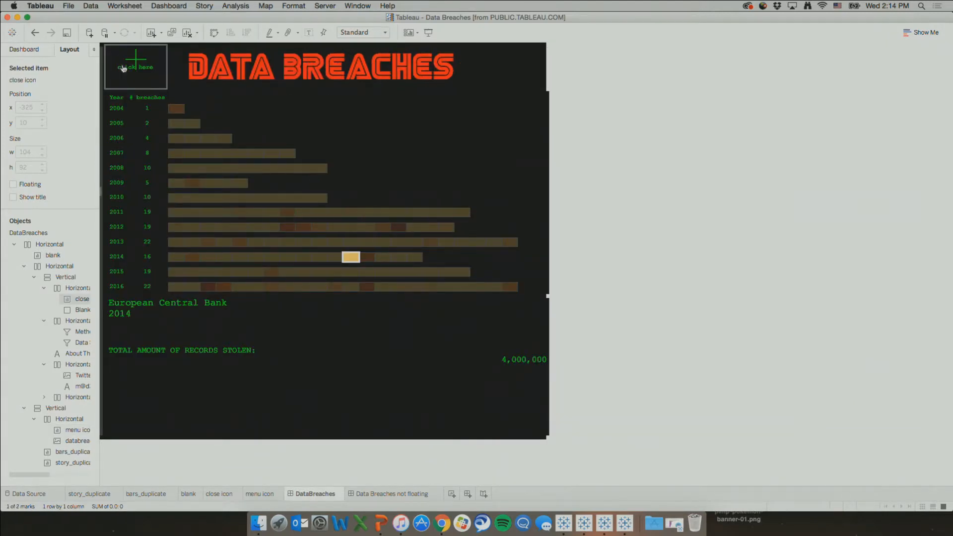
click(819, 138)
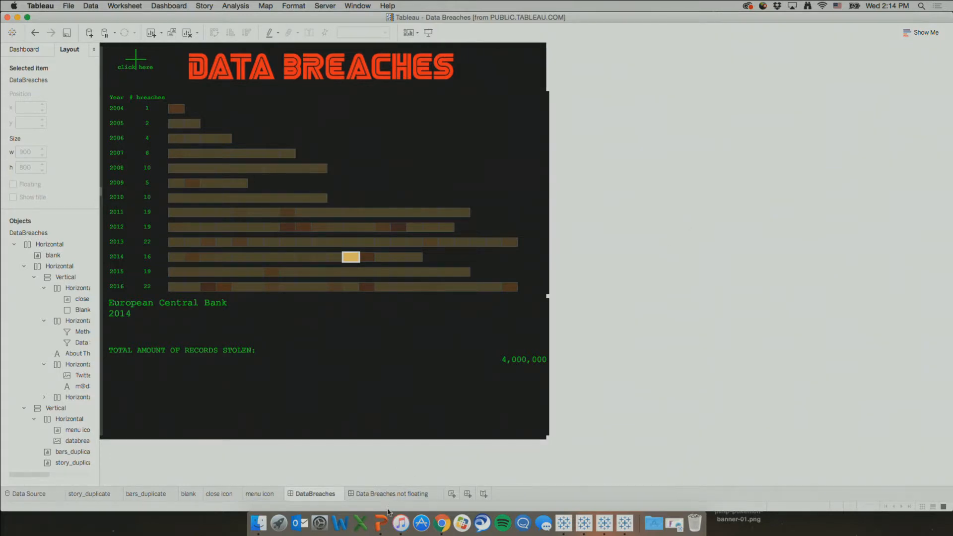
Step: Switch to PowerPoint, start the slide show from the Major hacking incidents slide and advance to the Data Breaches slide
click(381, 524)
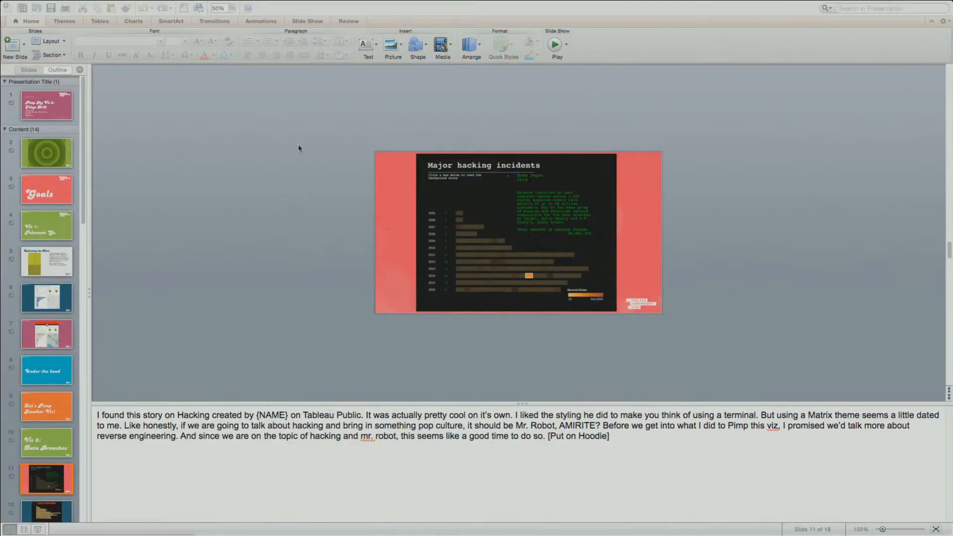
click(36, 532)
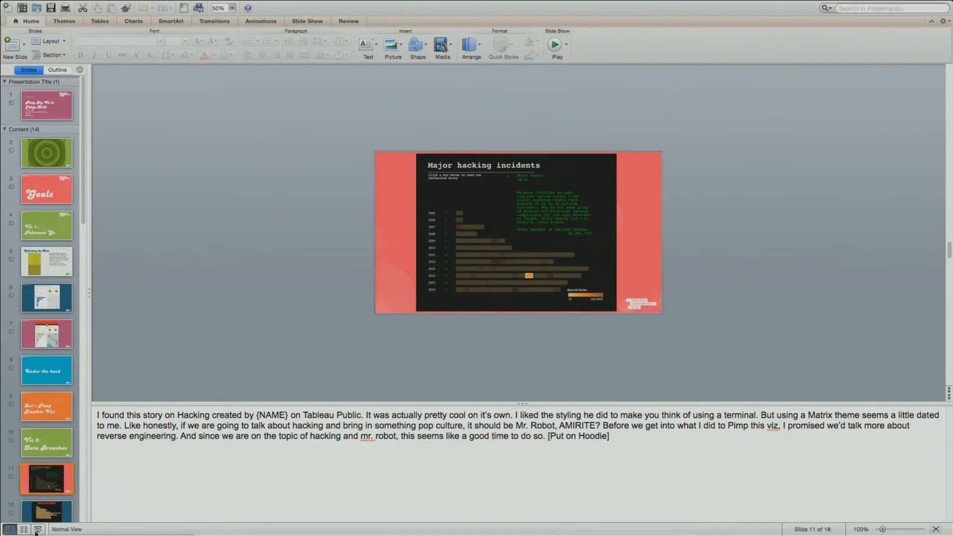
click(35, 532)
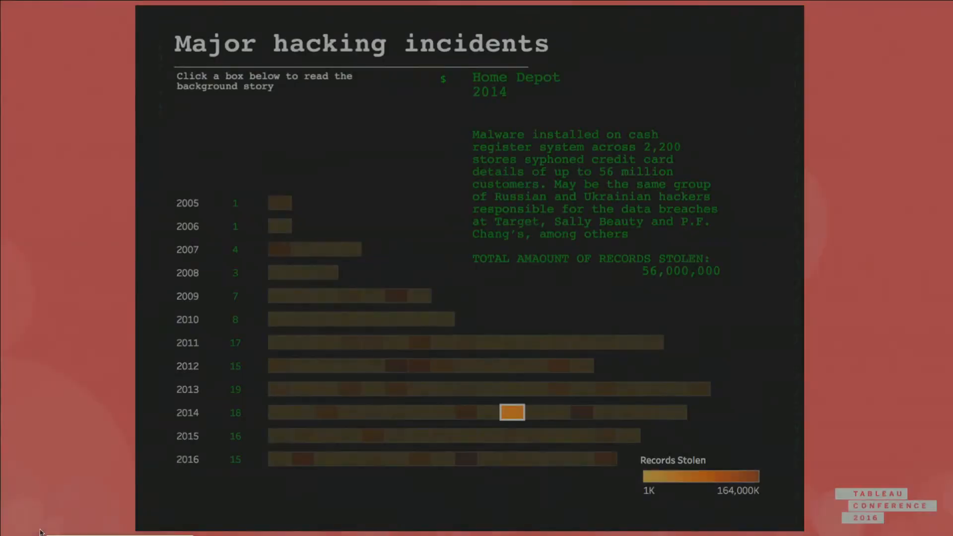
key(Right)
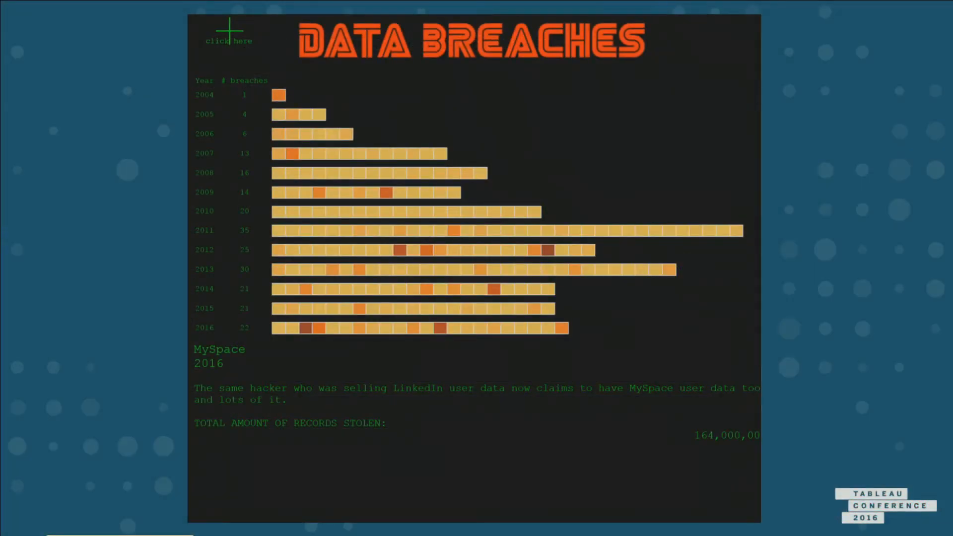
Step: Advance the slide show to the Everyday Pimping slide
key(Right)
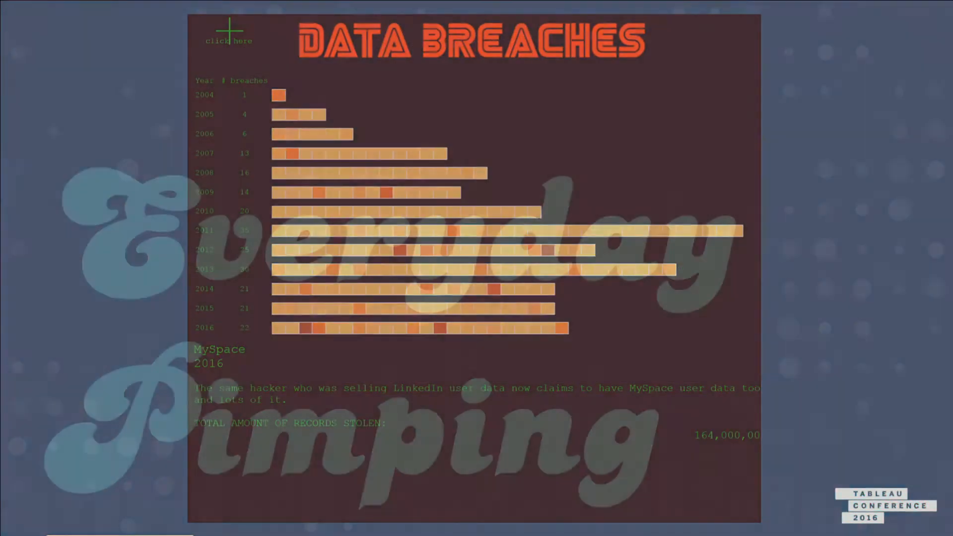
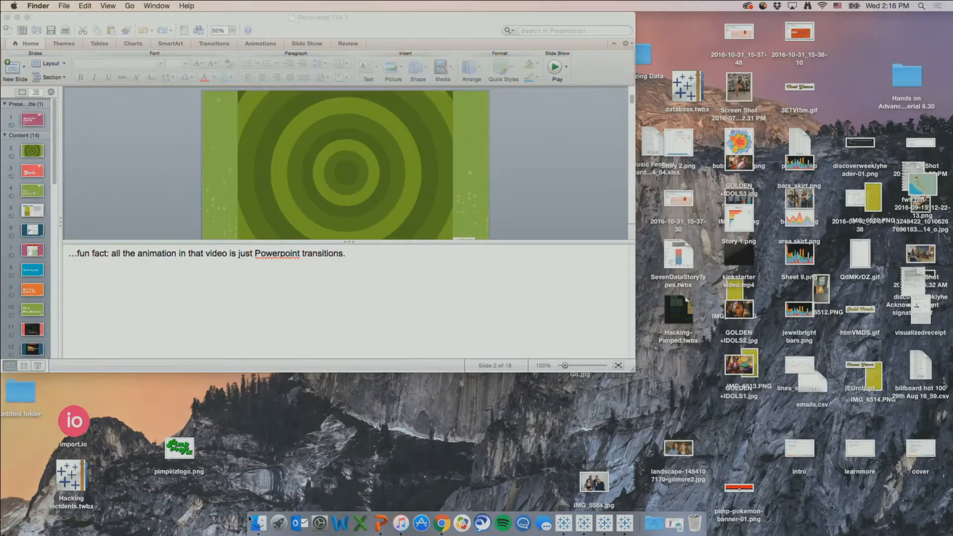
Step: Open the Preferences.tps file from the My Tableau Repository folder in TextEdit
click(150, 134)
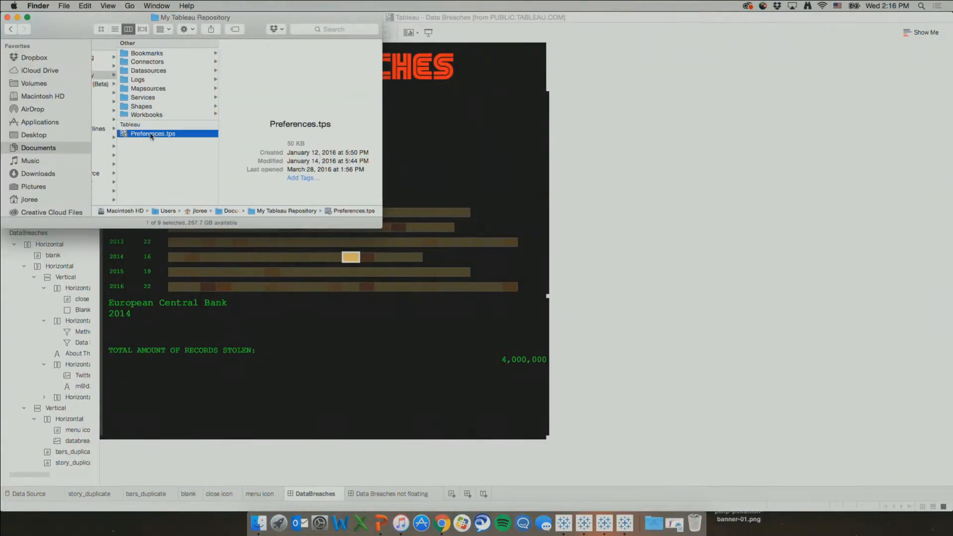
right_click(151, 133)
mouse_move(197, 153)
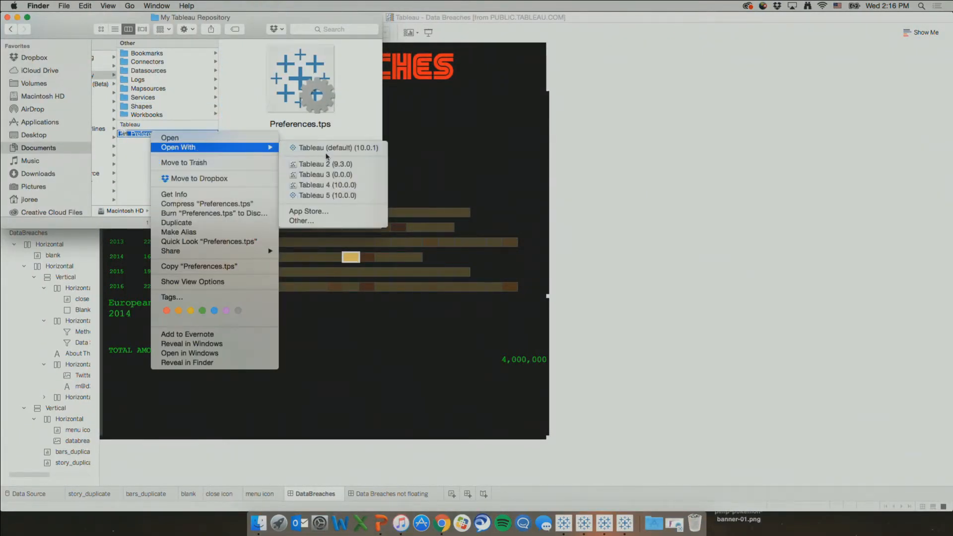
click(315, 220)
scroll(424, 198, down, 15)
click(424, 198)
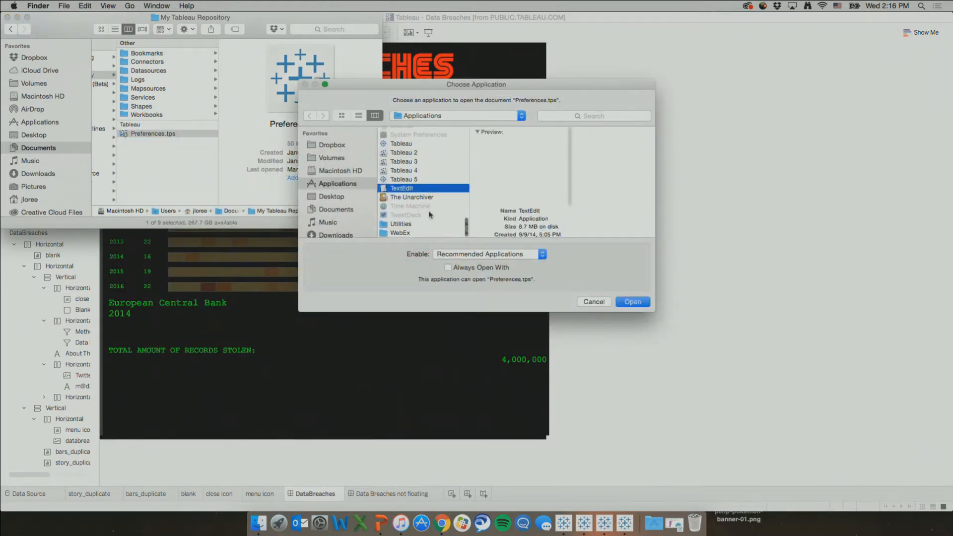
click(632, 301)
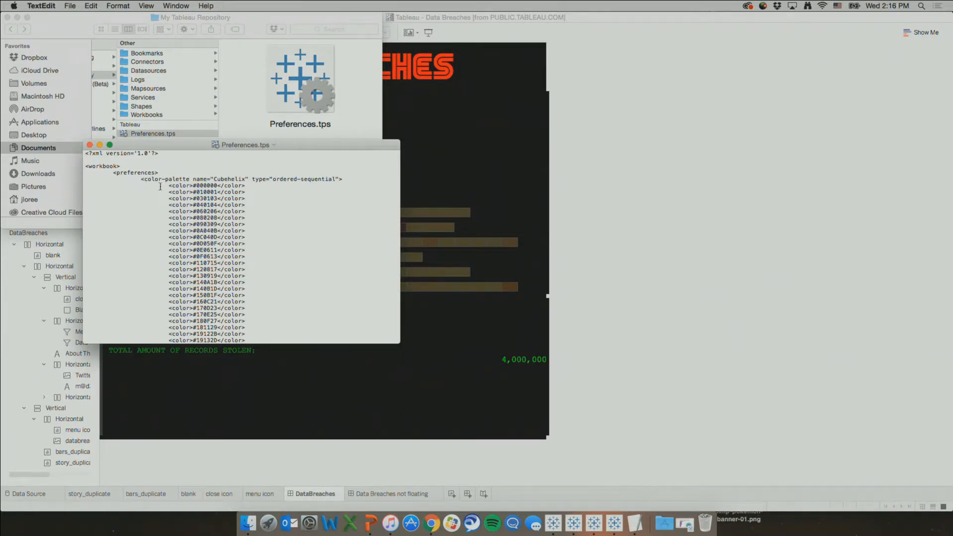
Step: Examine the custom color palettes defined in Preferences.tps, from Cubehelix through Jewel Tone Rainbow, and close the file
scroll(244, 261, down, 15)
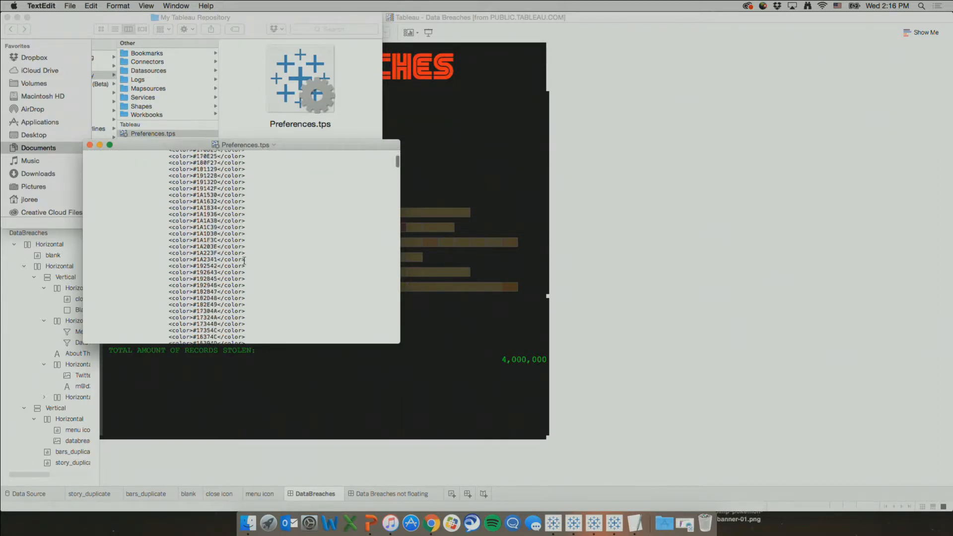
scroll(244, 260, down, 15)
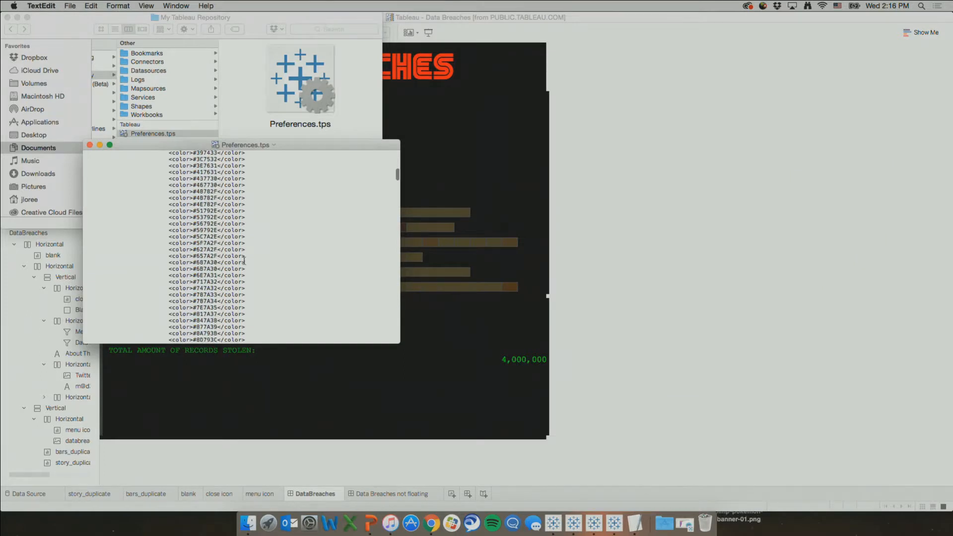
scroll(244, 260, down, 10)
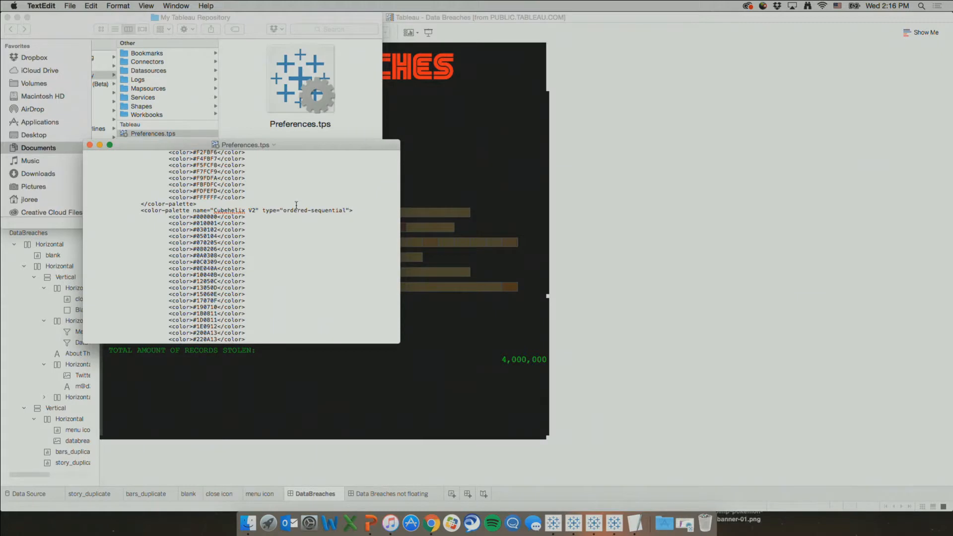
scroll(274, 215, down, 5)
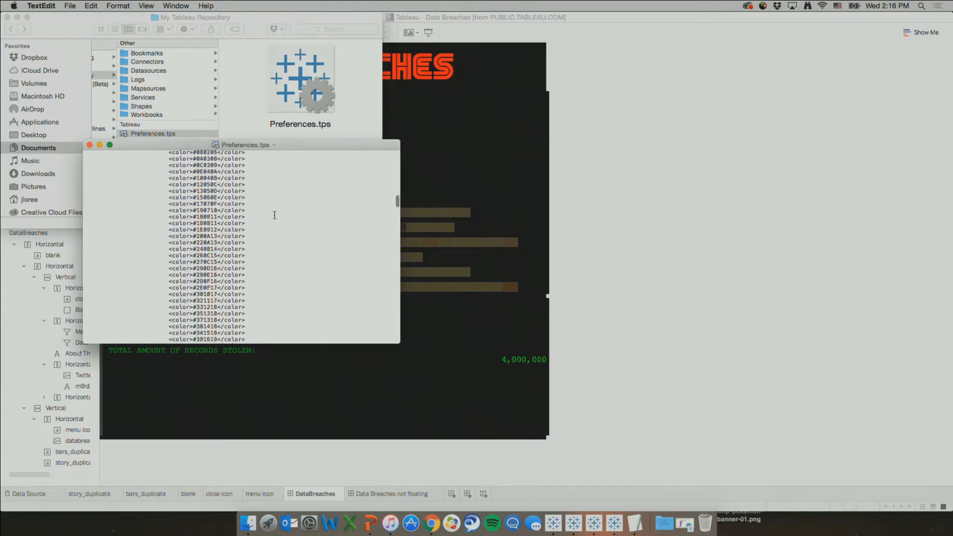
scroll(274, 215, down, 20)
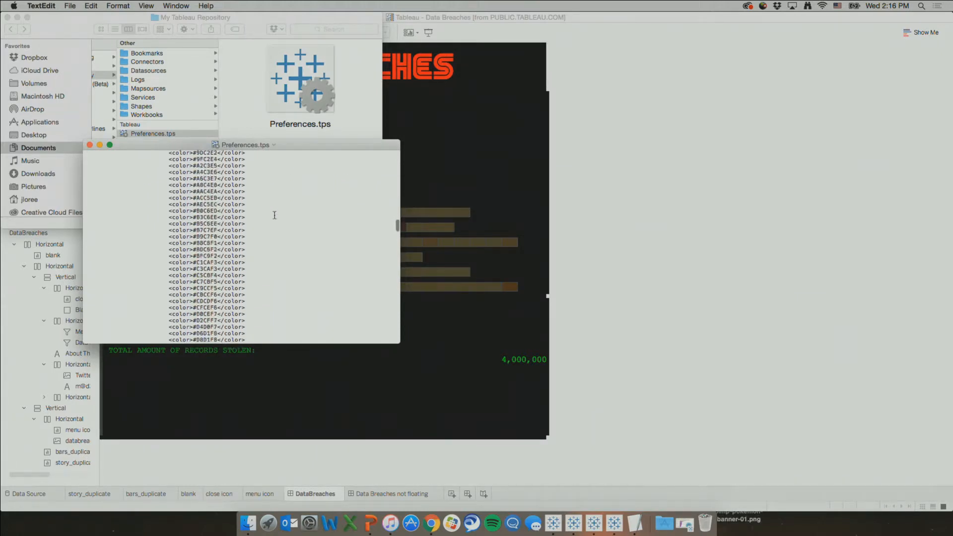
scroll(274, 215, down, 15)
scroll(275, 214, down, 15)
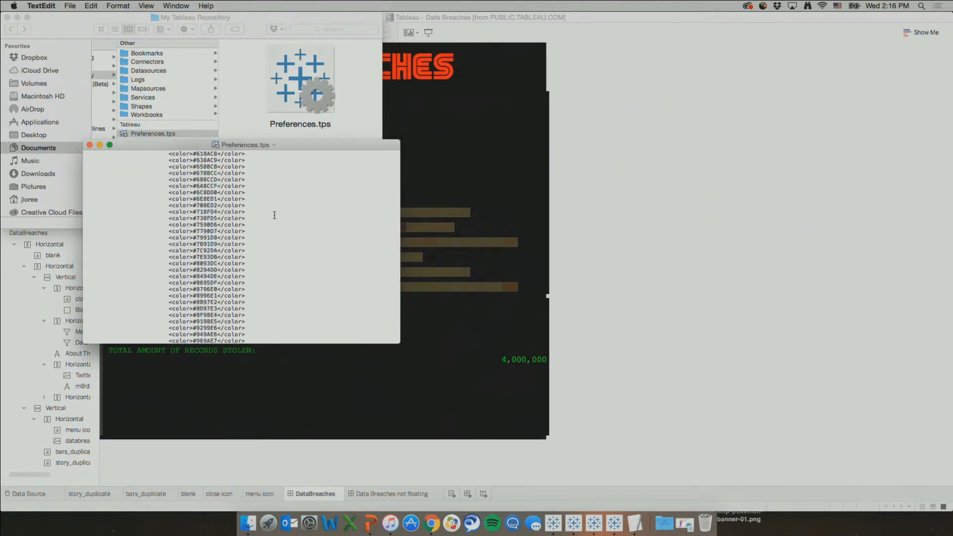
scroll(274, 215, down, 20)
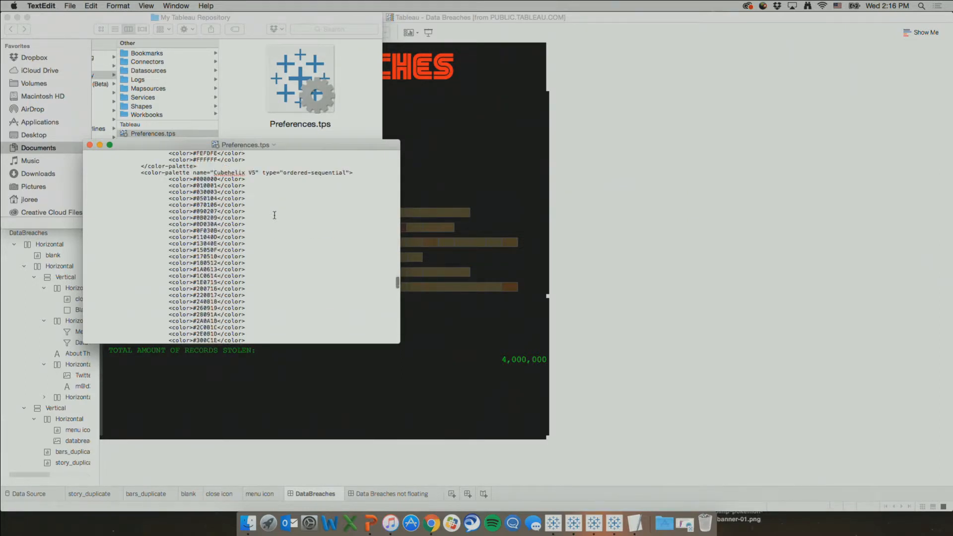
scroll(274, 215, down, 20)
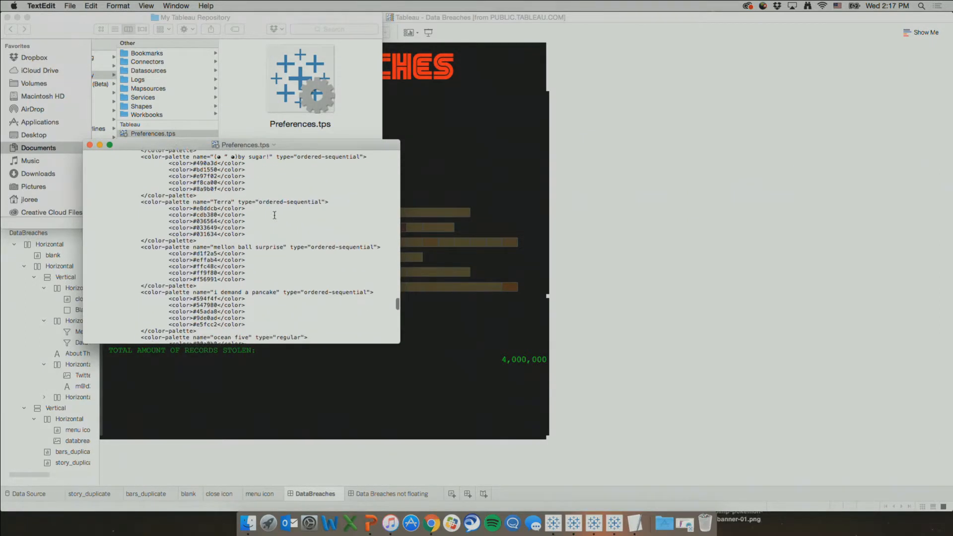
scroll(274, 215, up, 15)
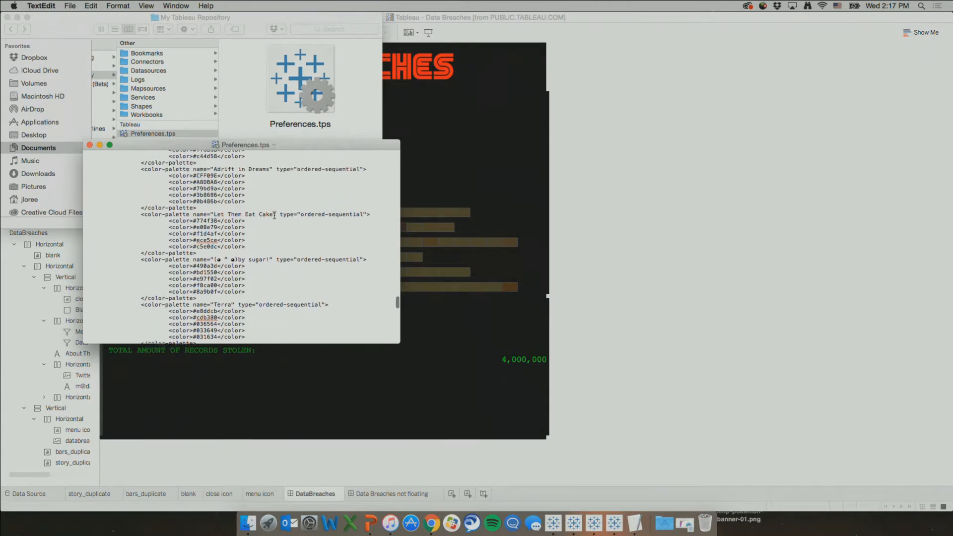
scroll(274, 215, up, 15)
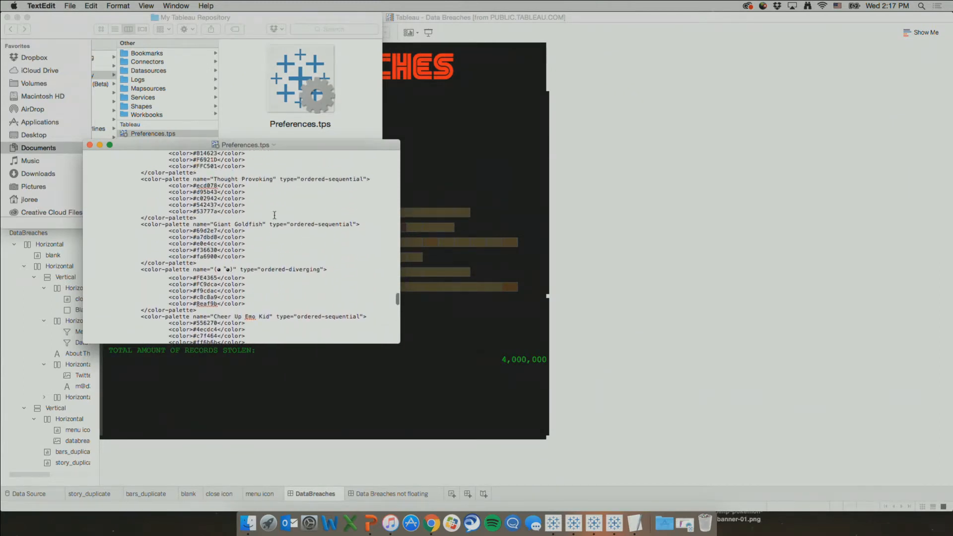
scroll(275, 215, down, 10)
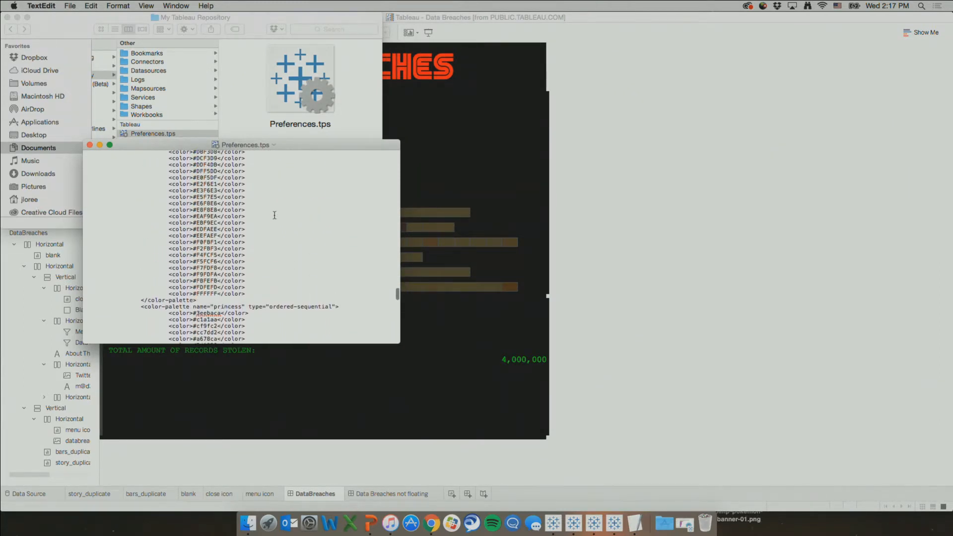
scroll(275, 215, down, 6)
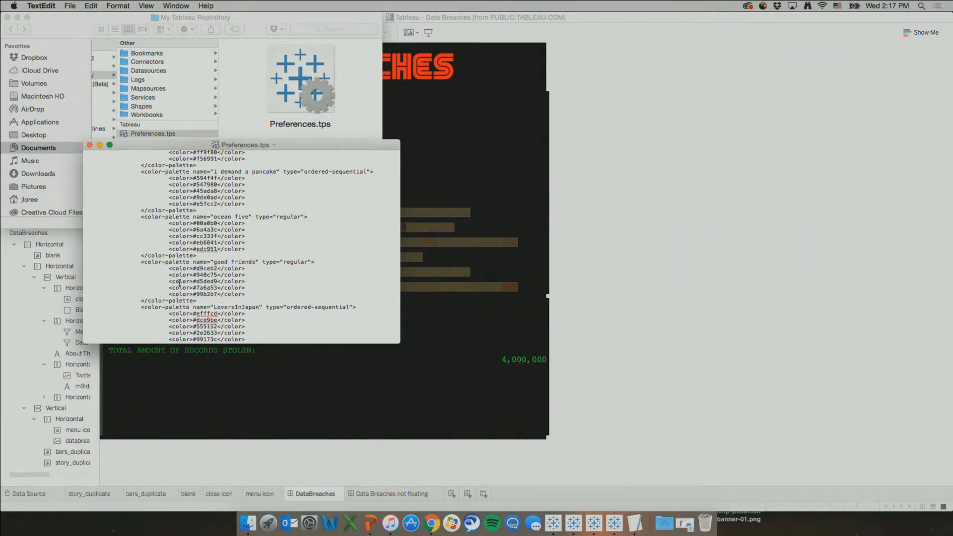
scroll(214, 301, down, 10)
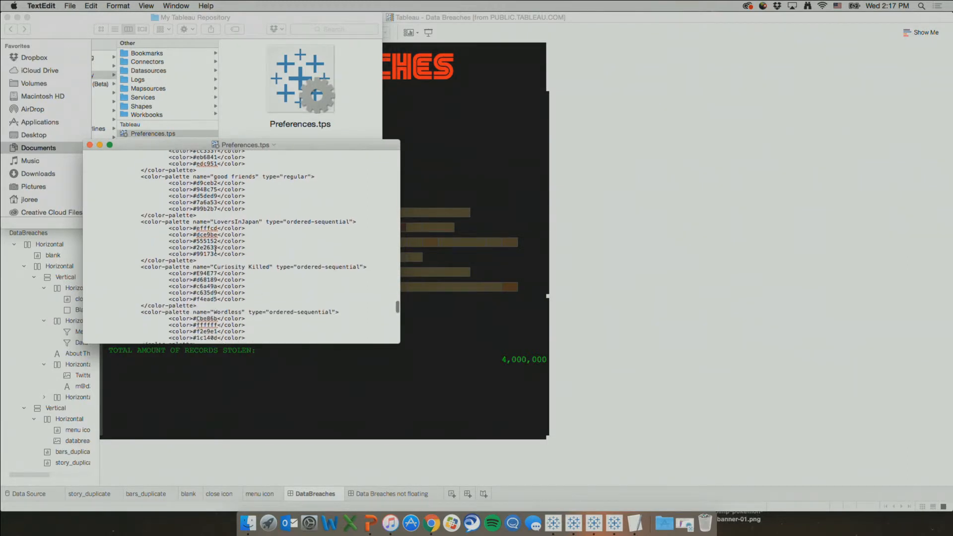
scroll(215, 261, down, 10)
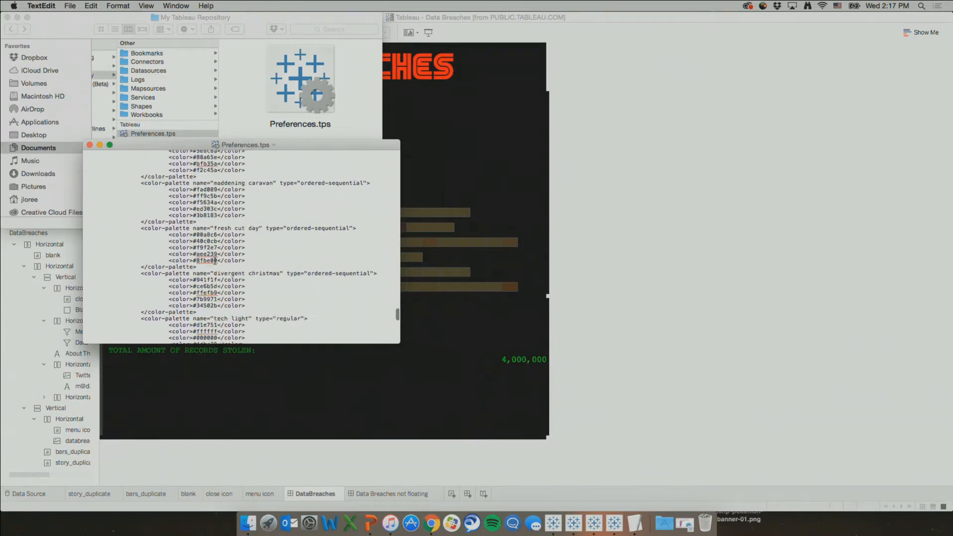
scroll(215, 261, down, 5)
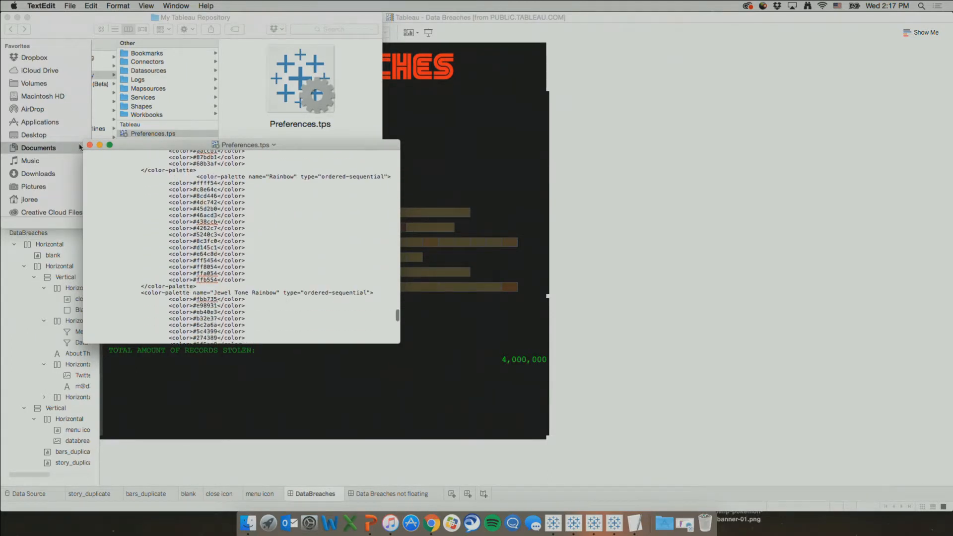
click(90, 145)
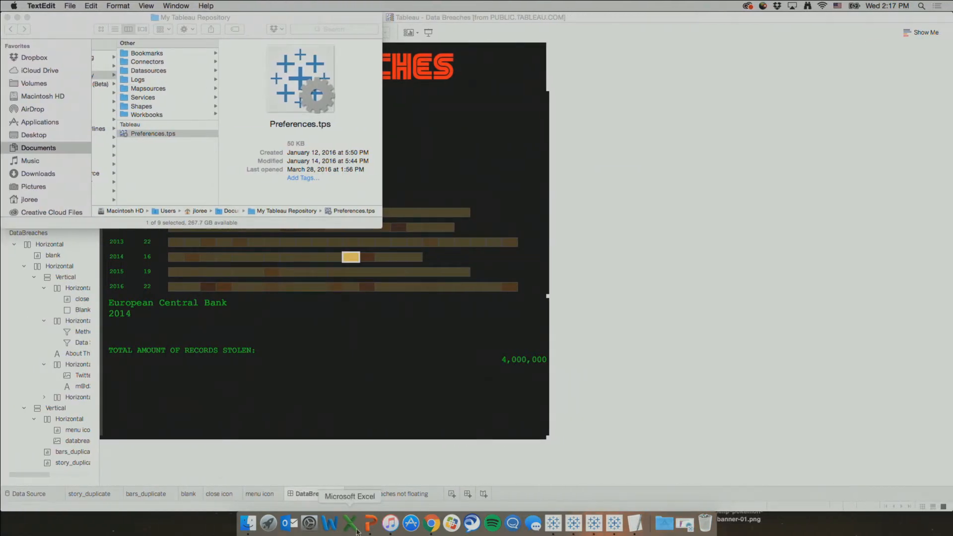
Step: Switch to the kexp2015 workbook in Tableau and maximize its window
click(369, 525)
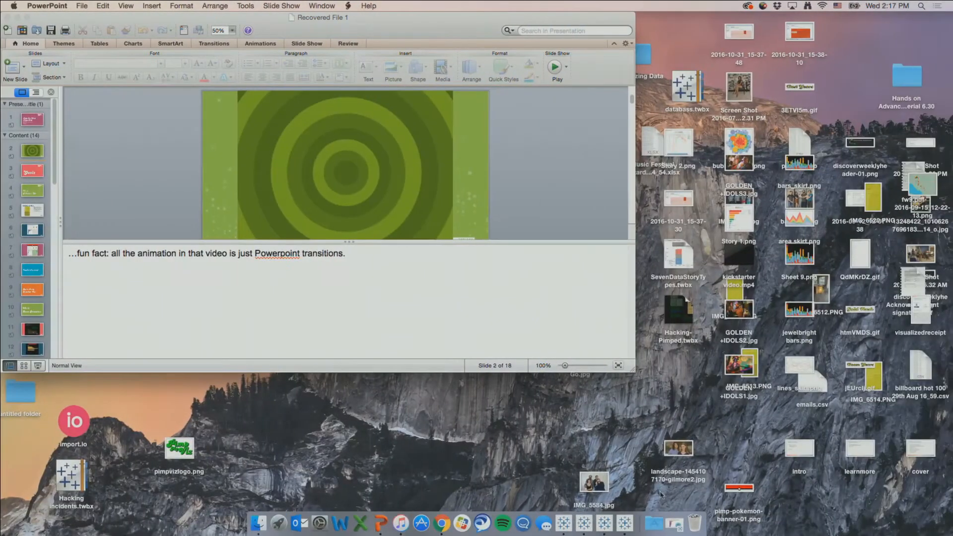
click(628, 525)
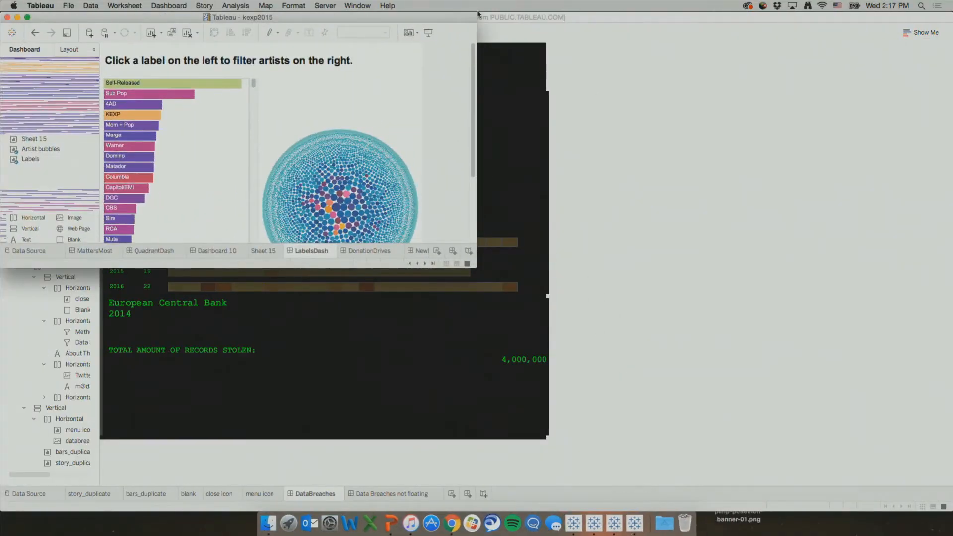
double_click(459, 21)
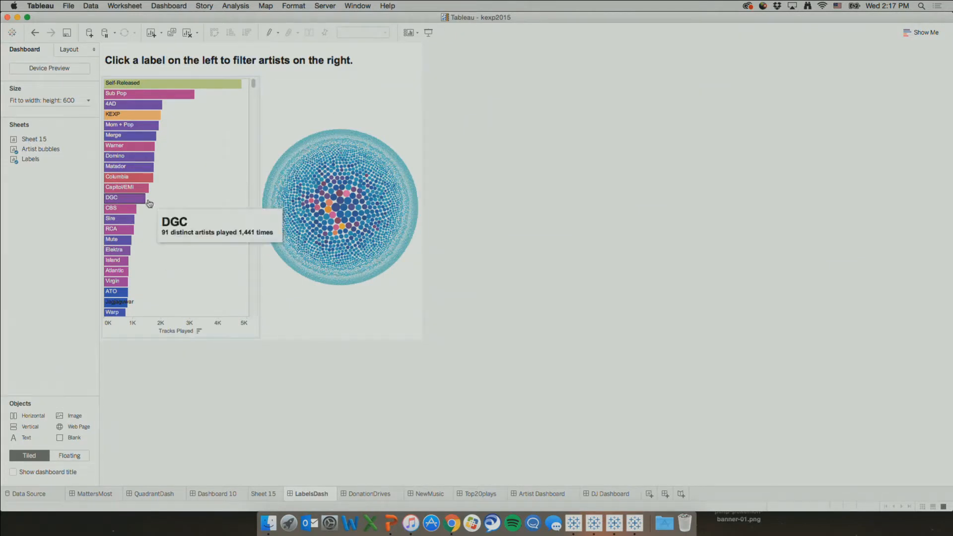
Step: Change the LabelsDash dashboard size from a range to Automatic
click(88, 100)
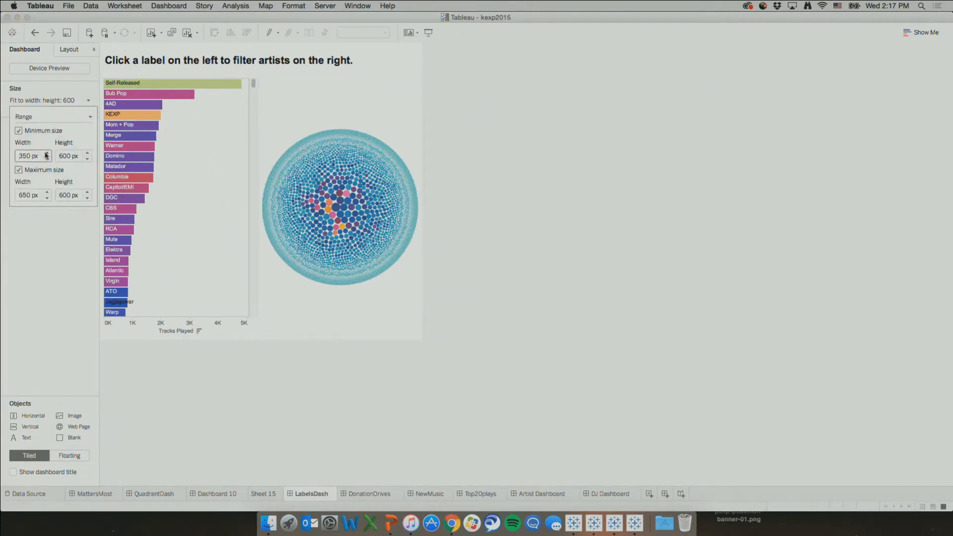
click(50, 119)
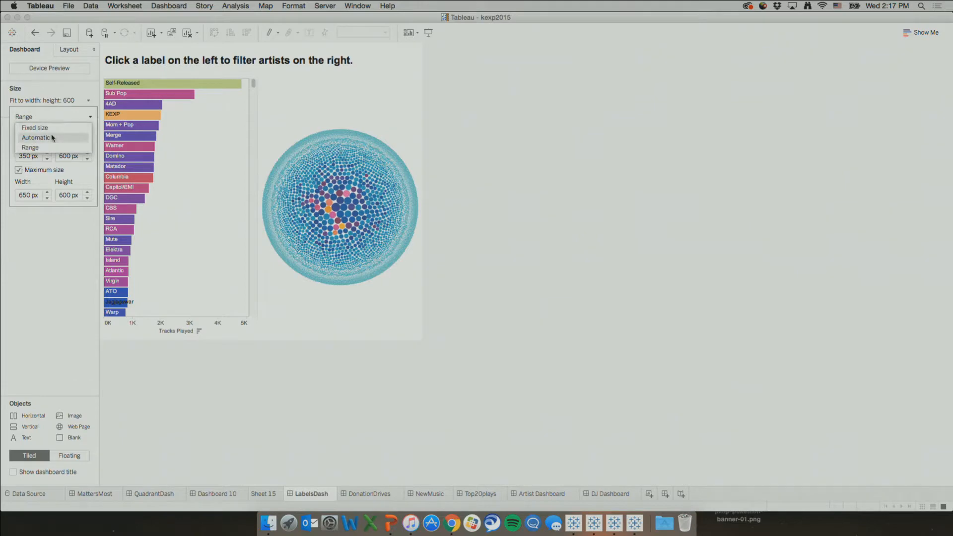
click(50, 128)
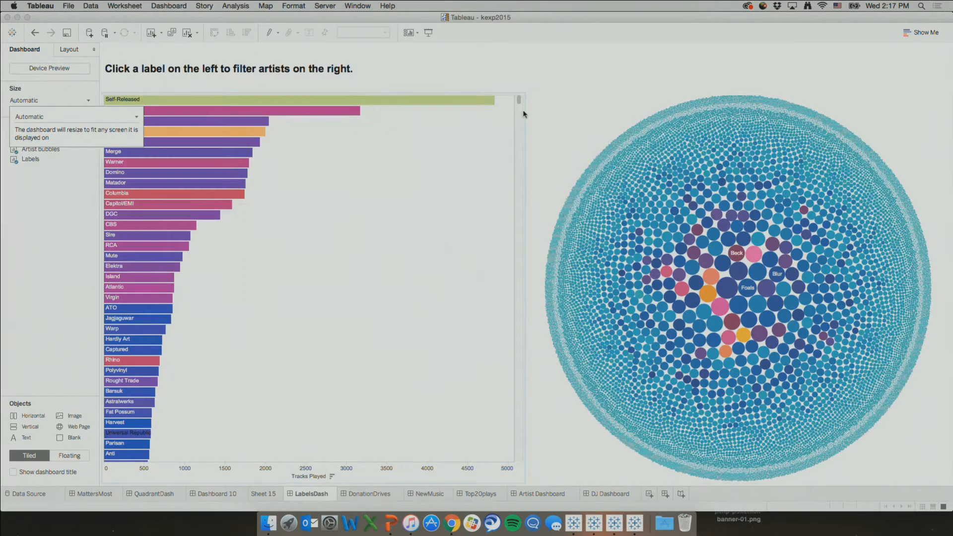
click(530, 110)
Step: Check the Use as Filter setting of the Labels bar chart on the LabelsDash dashboard
click(452, 160)
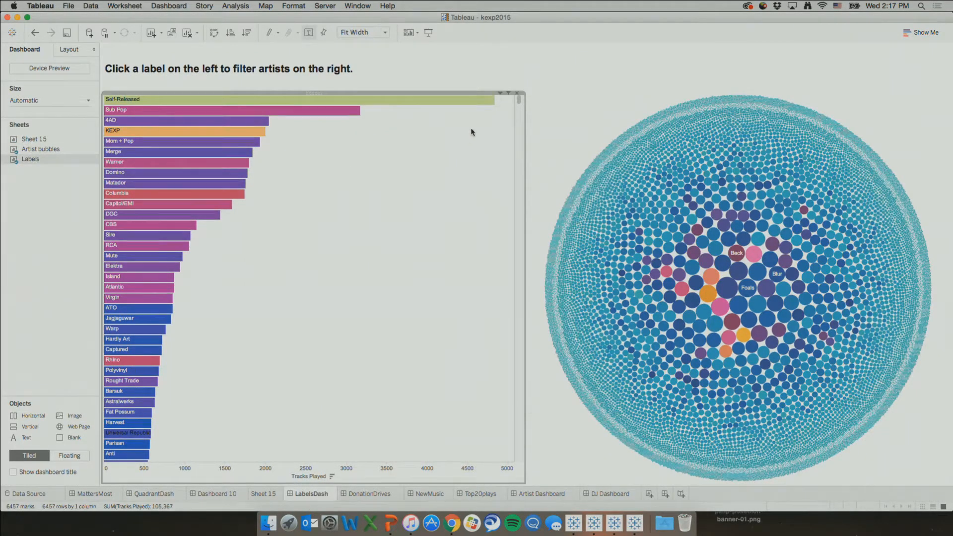
click(500, 94)
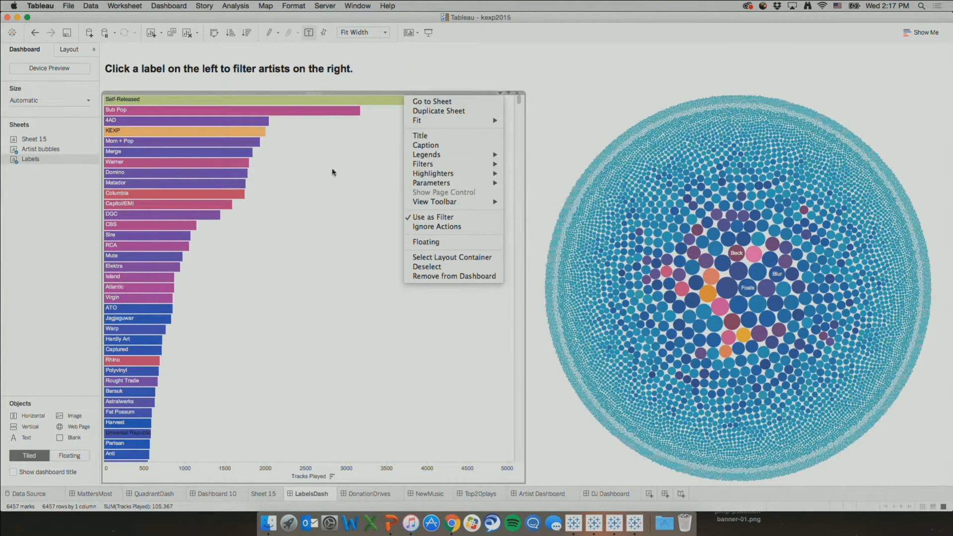
click(443, 63)
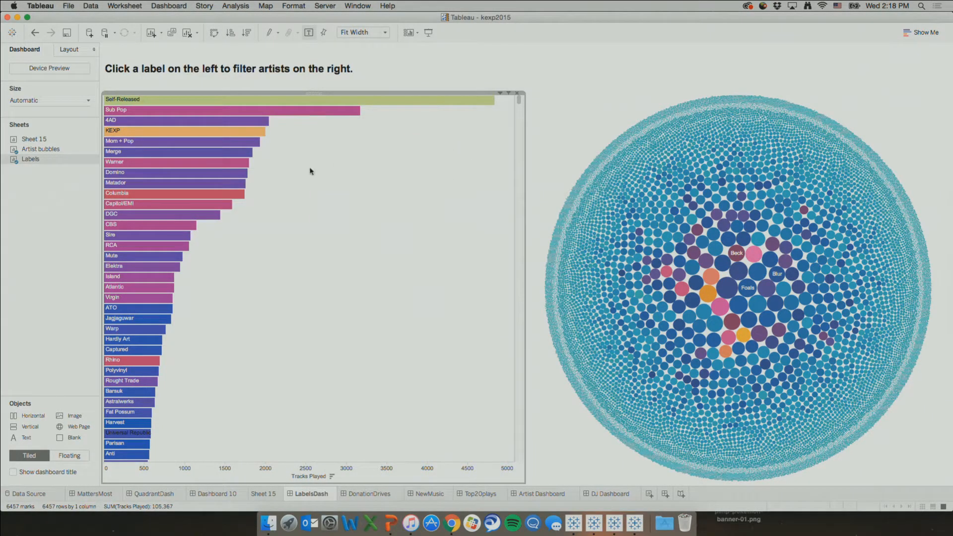
Step: Test the artist bubbles filter with the Self-Released and Sub Pop bars, and clear the selection
mouse_move(428, 105)
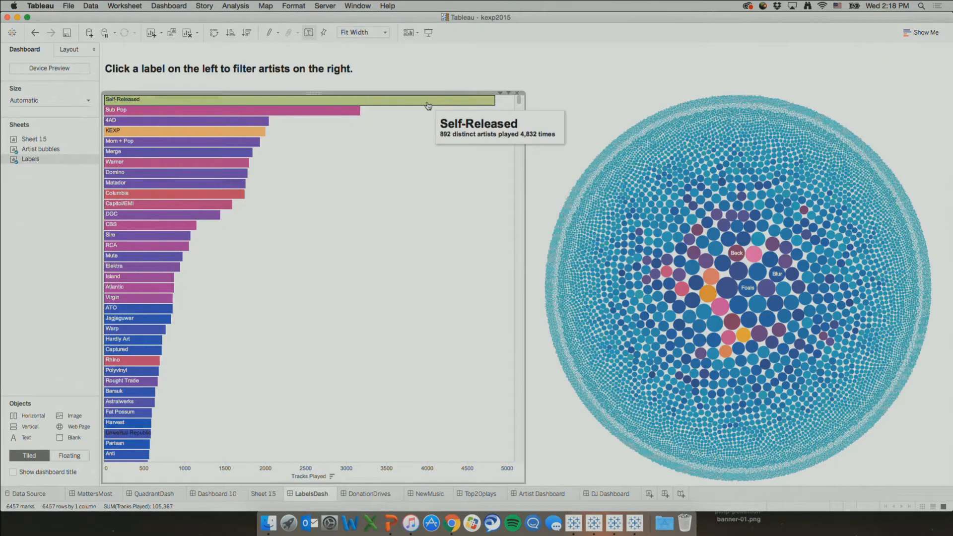
click(428, 106)
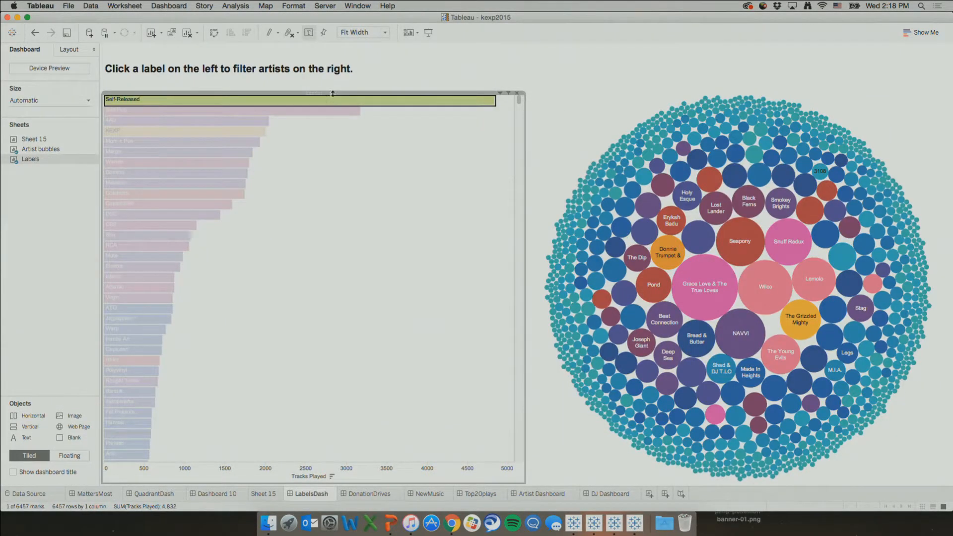
click(334, 113)
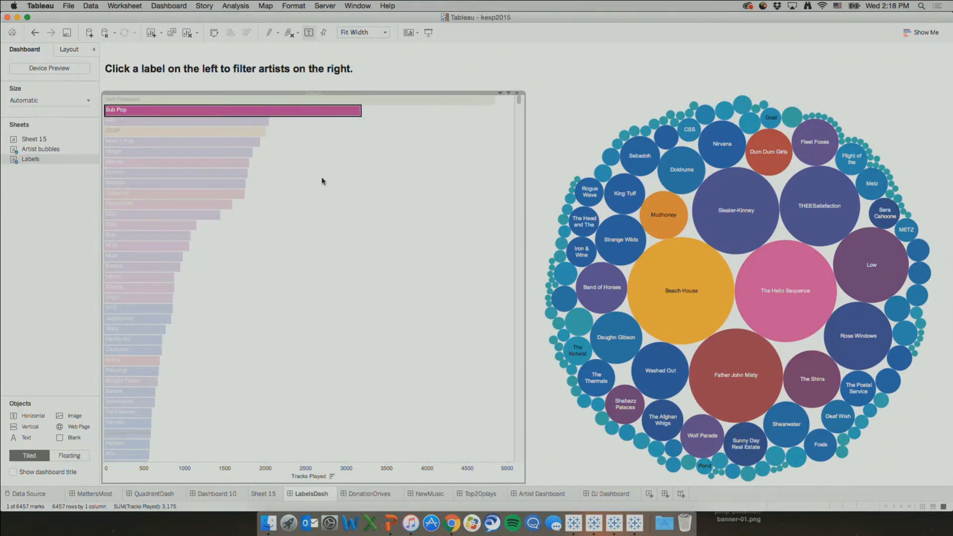
click(345, 115)
click(345, 115)
Step: Go from the LabelsDash dashboard to the underlying Labels worksheet
click(500, 93)
click(484, 102)
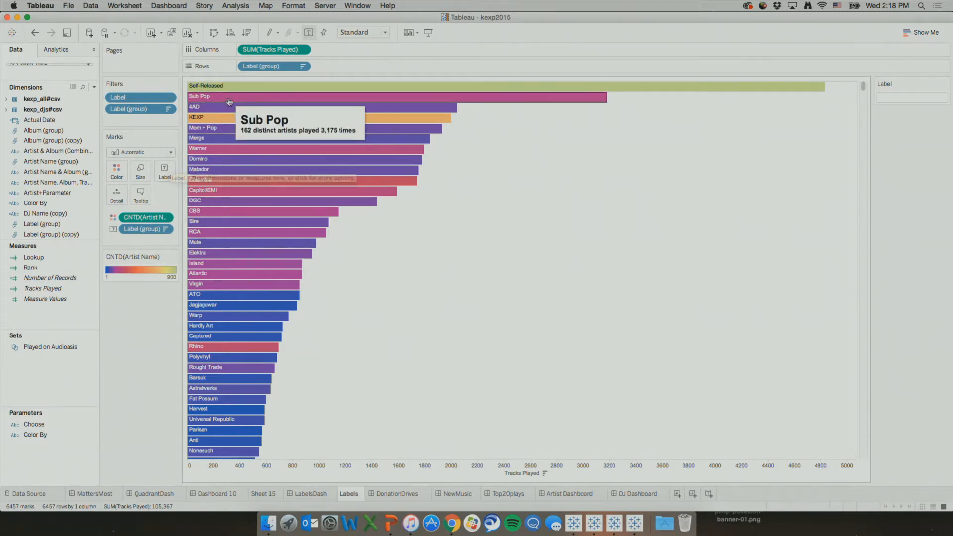
Step: Examine the mark label settings of the Labels bar chart, including the label text, font and alignment
click(169, 175)
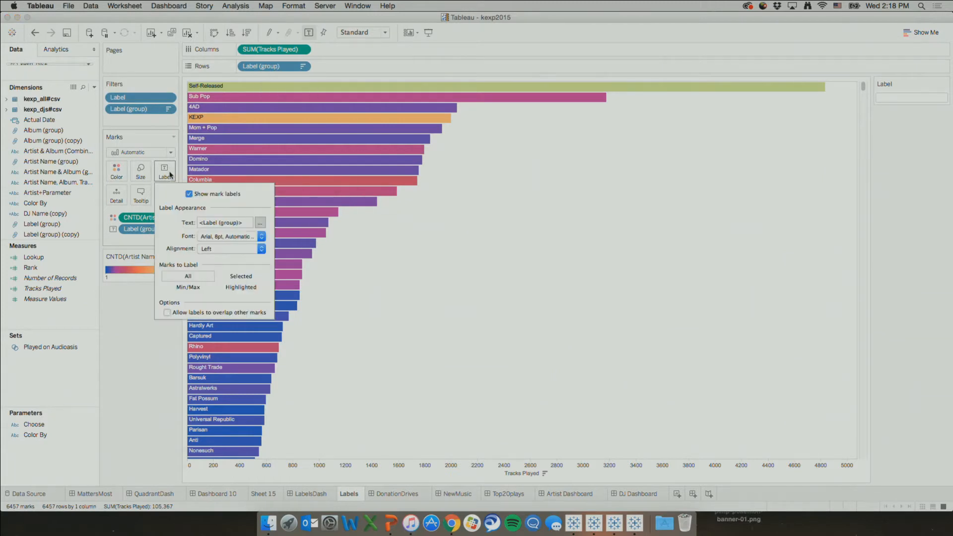
click(260, 223)
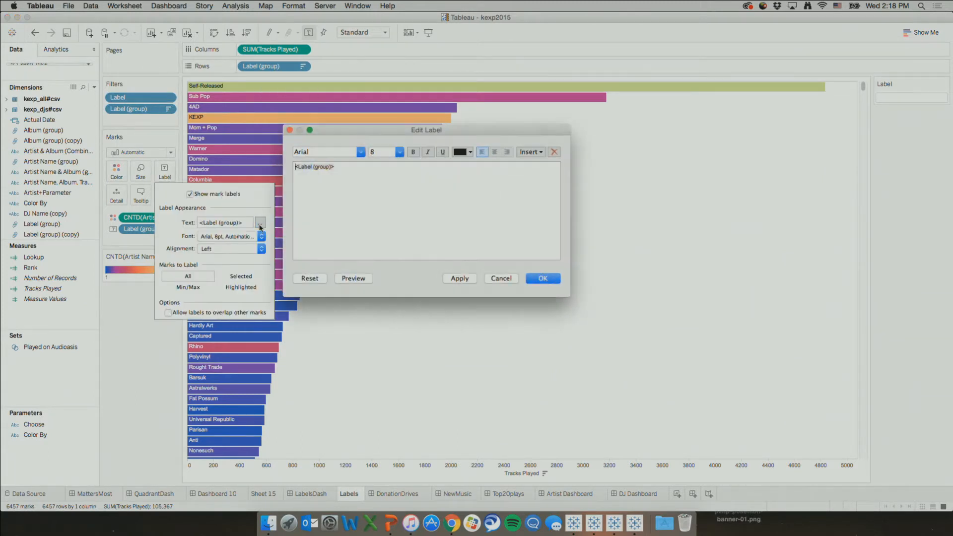
click(536, 276)
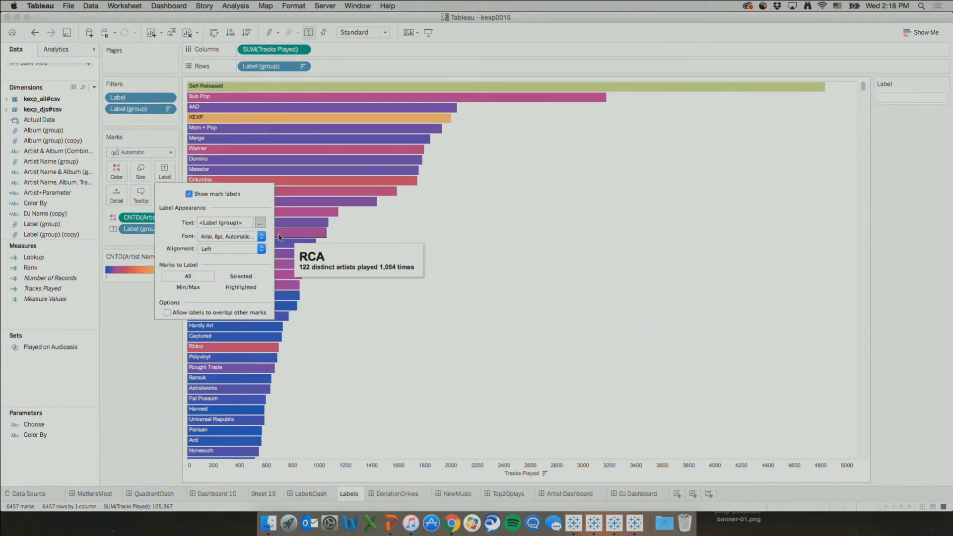
click(221, 237)
click(210, 247)
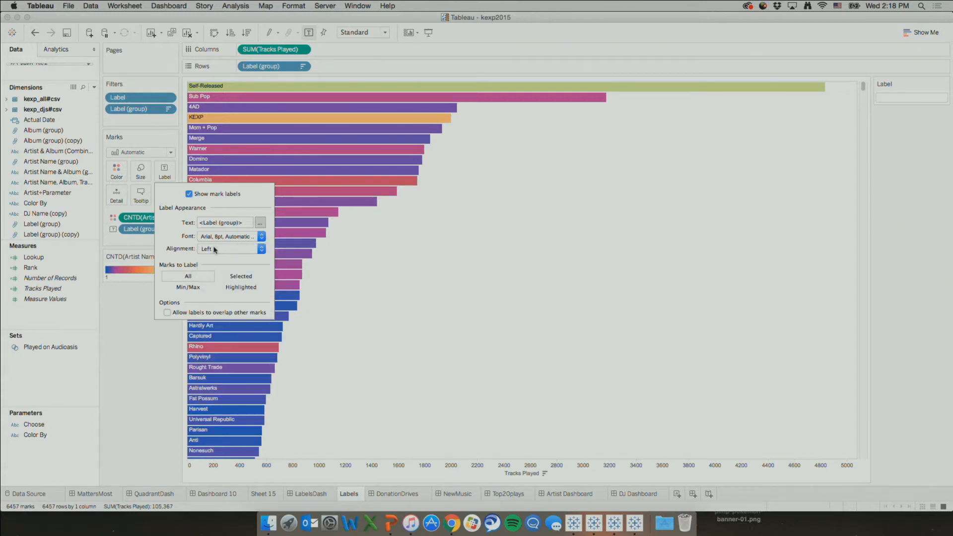
click(260, 248)
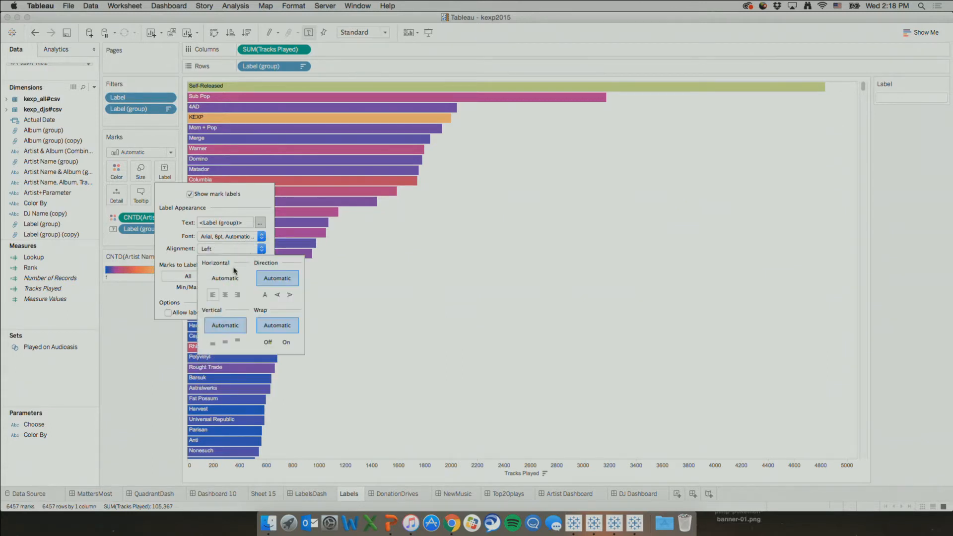
click(179, 237)
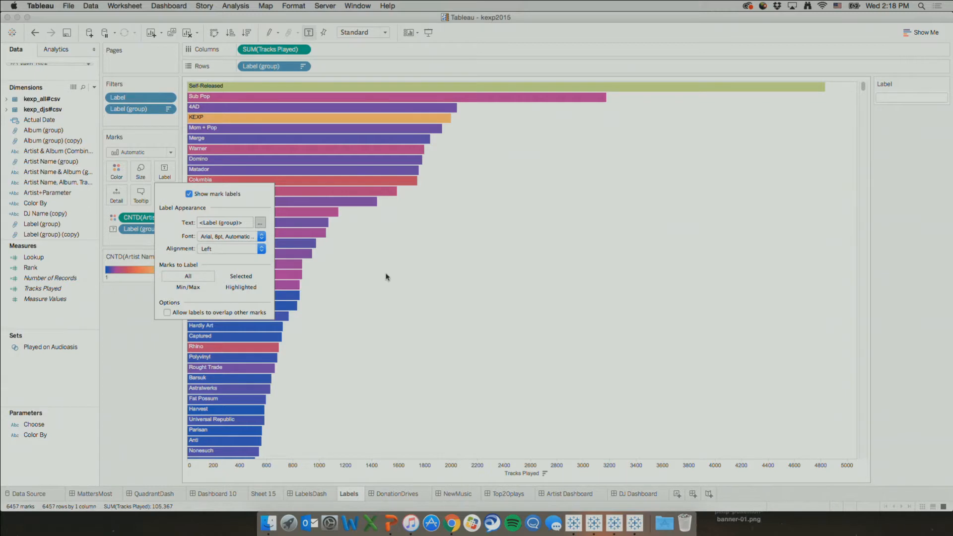
click(423, 279)
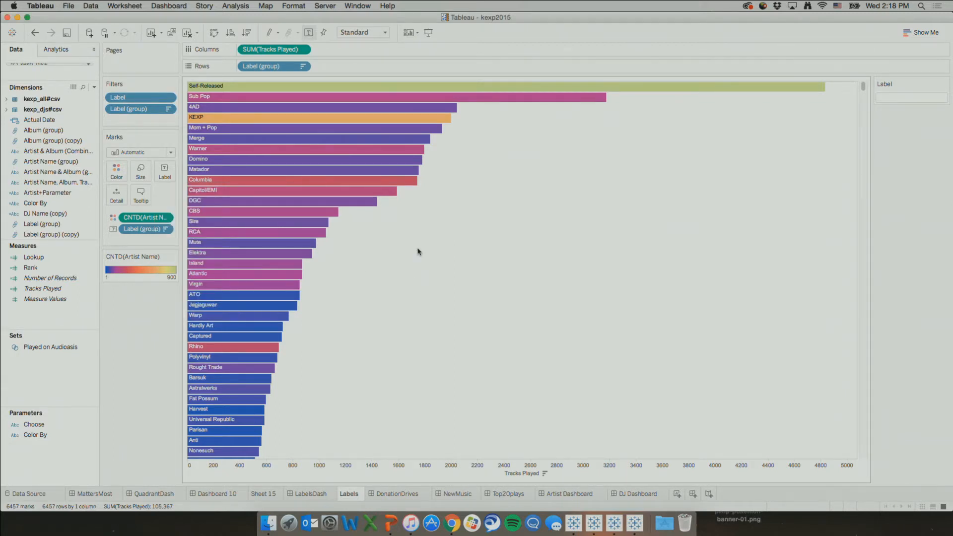
Step: Increase the mark size of the bars in the Labels chart to narrow the gaps between them
click(141, 171)
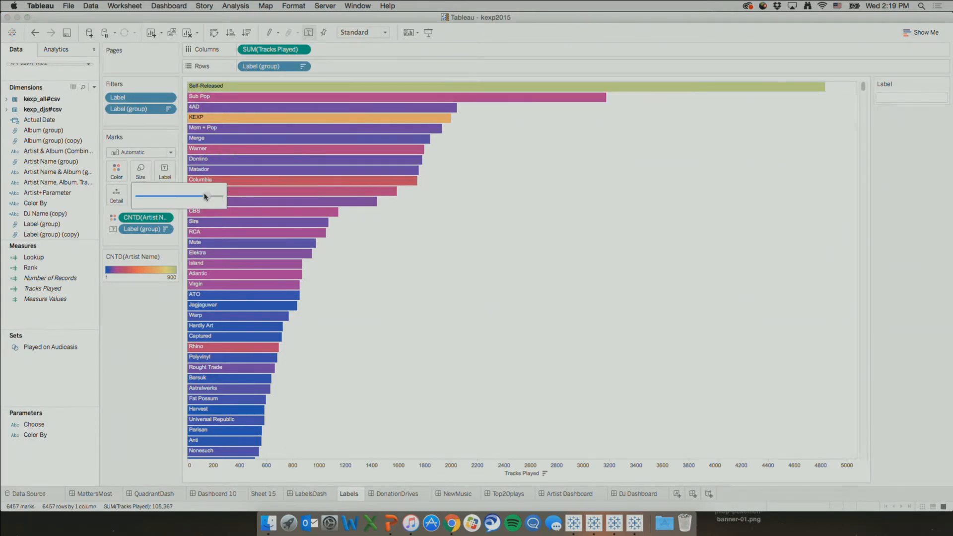
drag(205, 196, 216, 197)
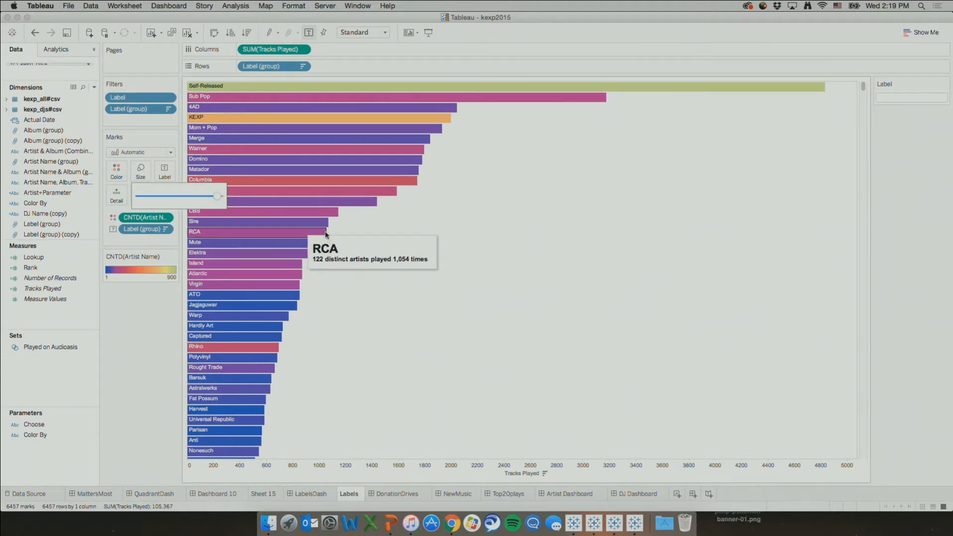
click(474, 212)
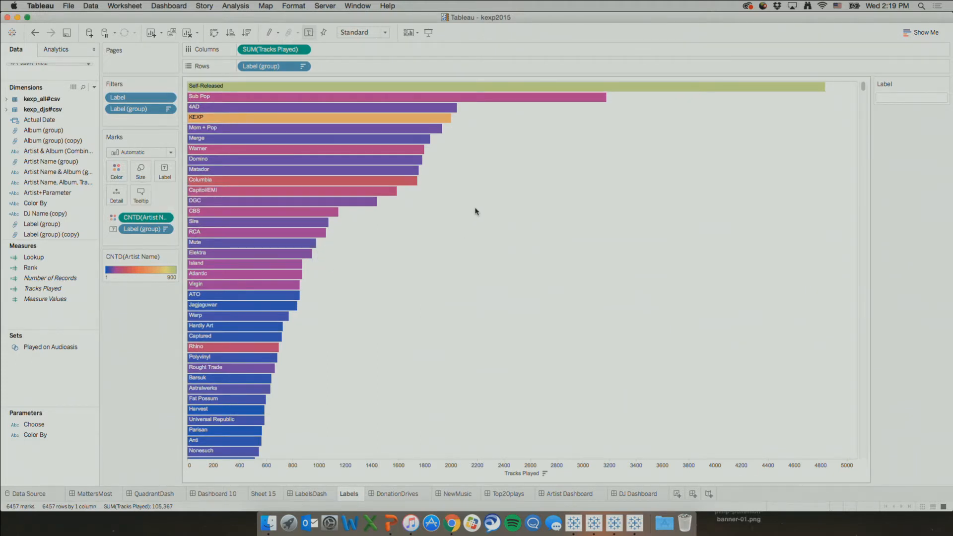
Step: Return to the LabelsDash dashboard and go from its bubble chart to the underlying Artist bubbles worksheet
click(313, 494)
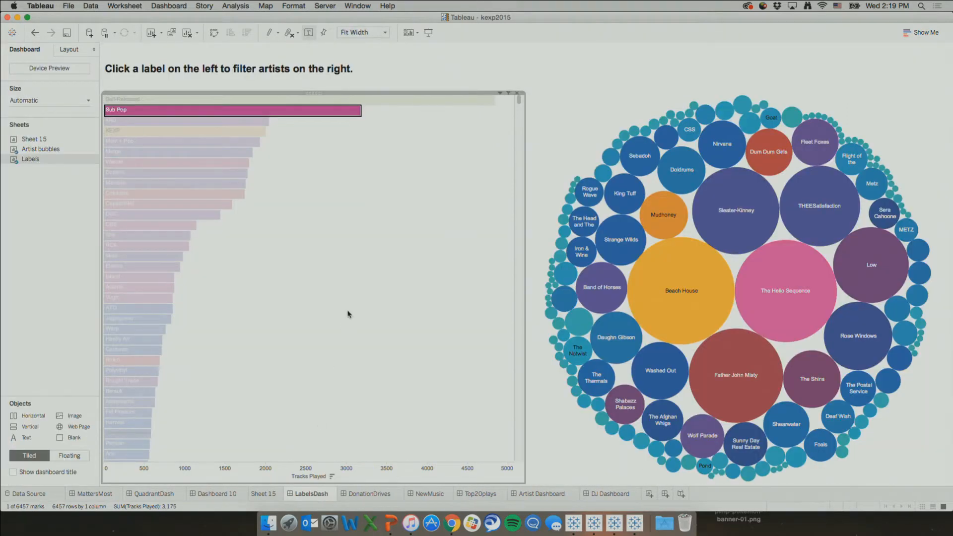
click(863, 106)
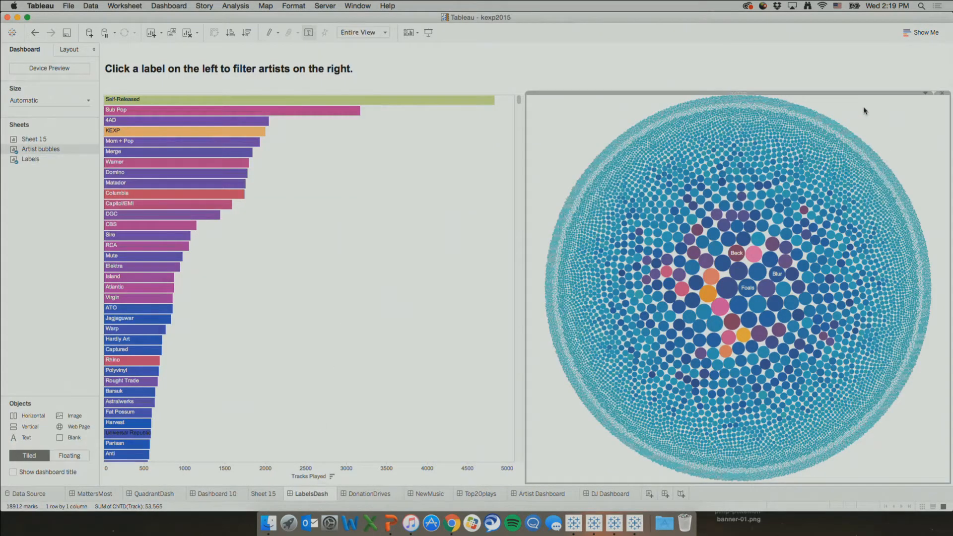
click(925, 91)
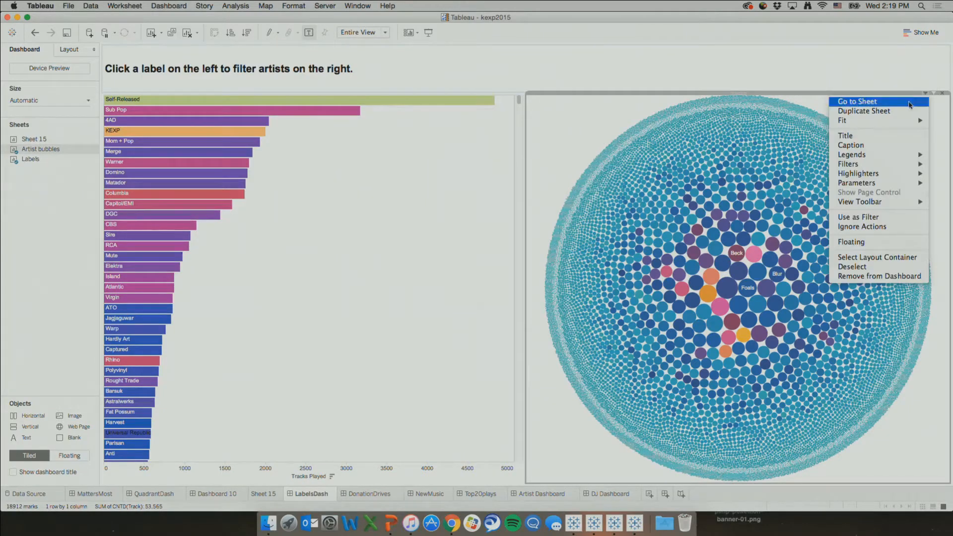
click(908, 100)
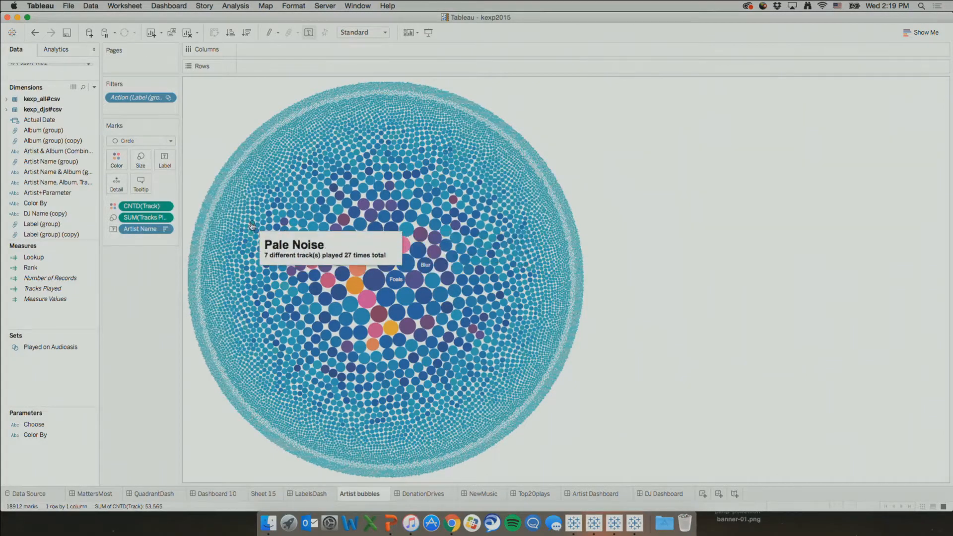
Step: Clear the Artist Name sort, re-sort it descending by the sum of Tracks Played, and return to the LabelsDash dashboard
click(165, 229)
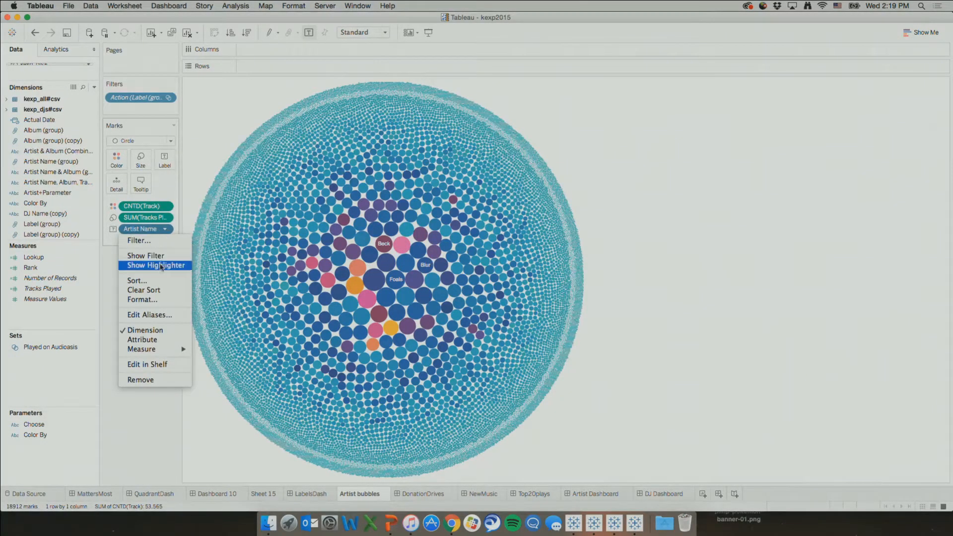
click(153, 290)
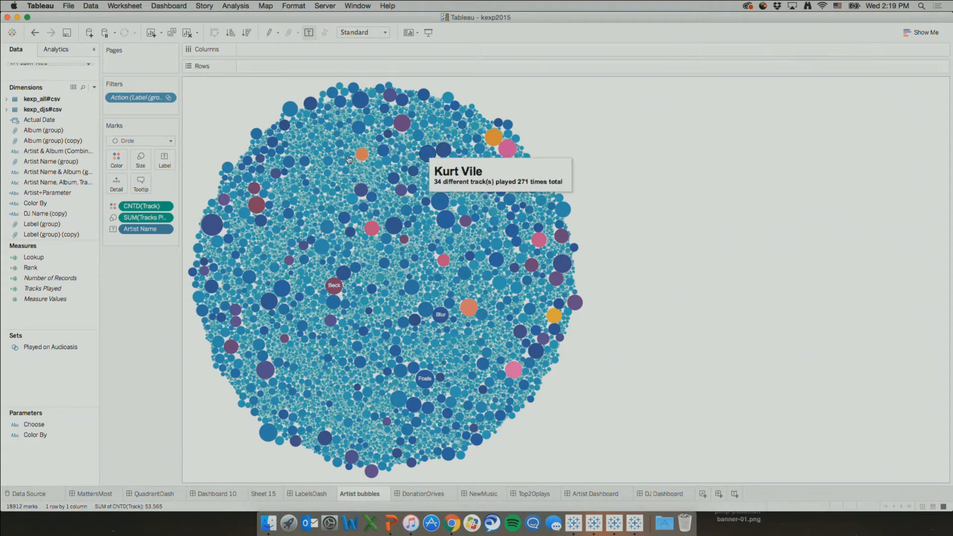
click(165, 232)
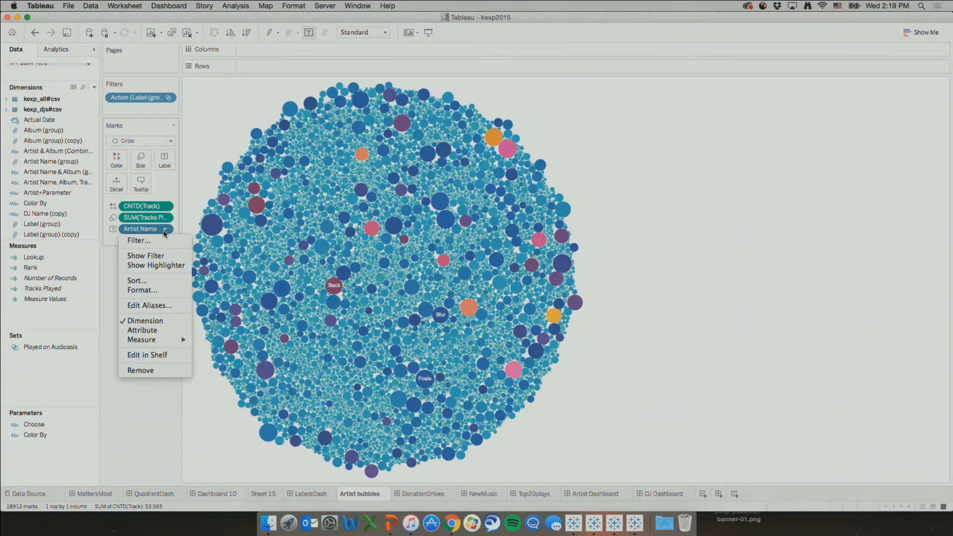
click(151, 281)
click(383, 241)
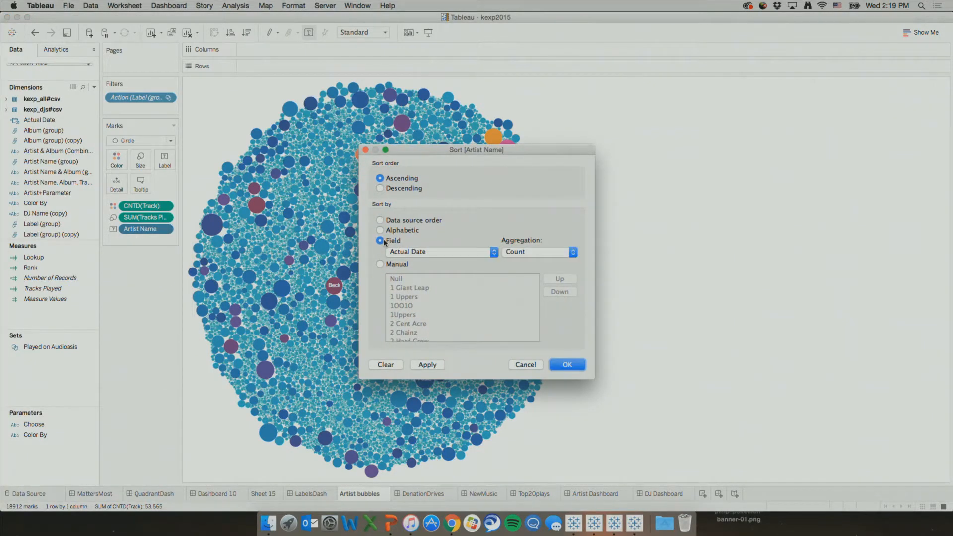
click(380, 188)
click(491, 251)
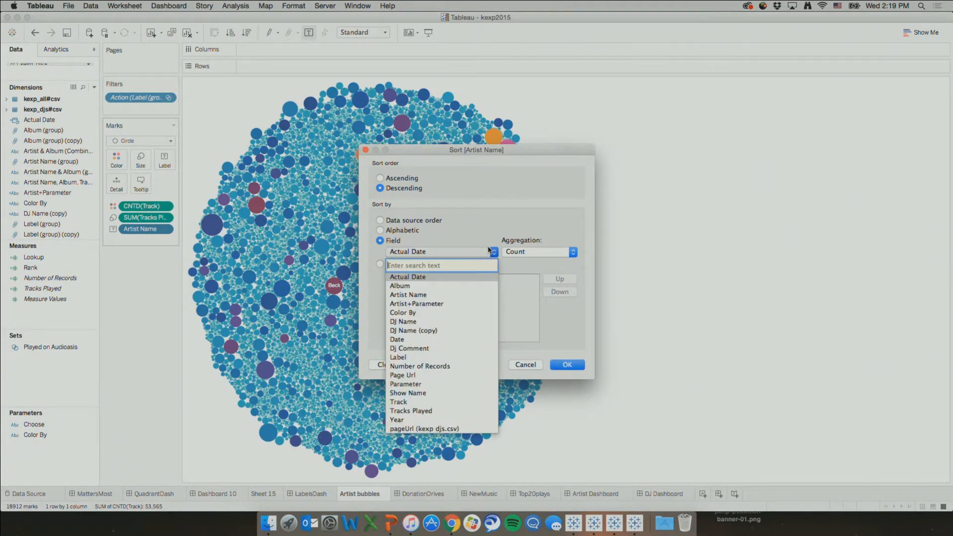
click(440, 411)
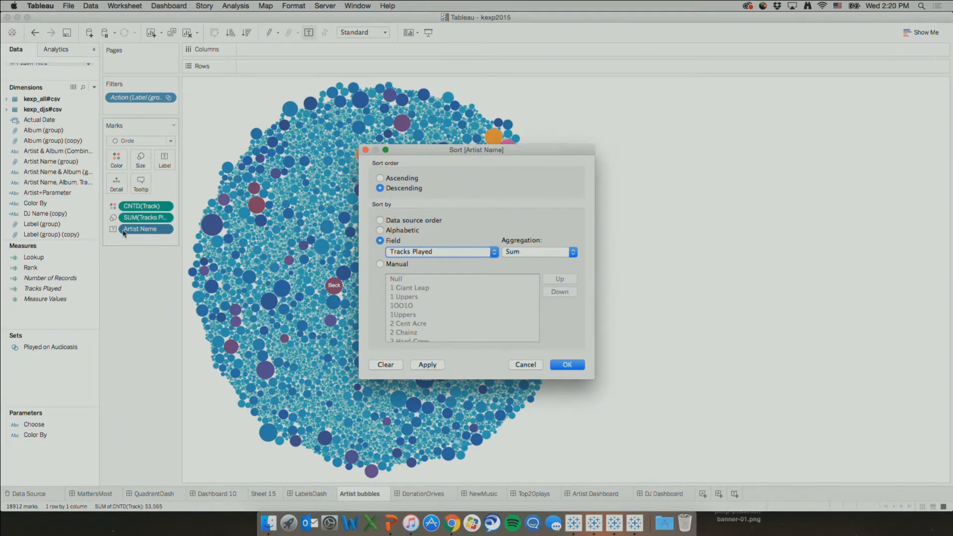
click(562, 369)
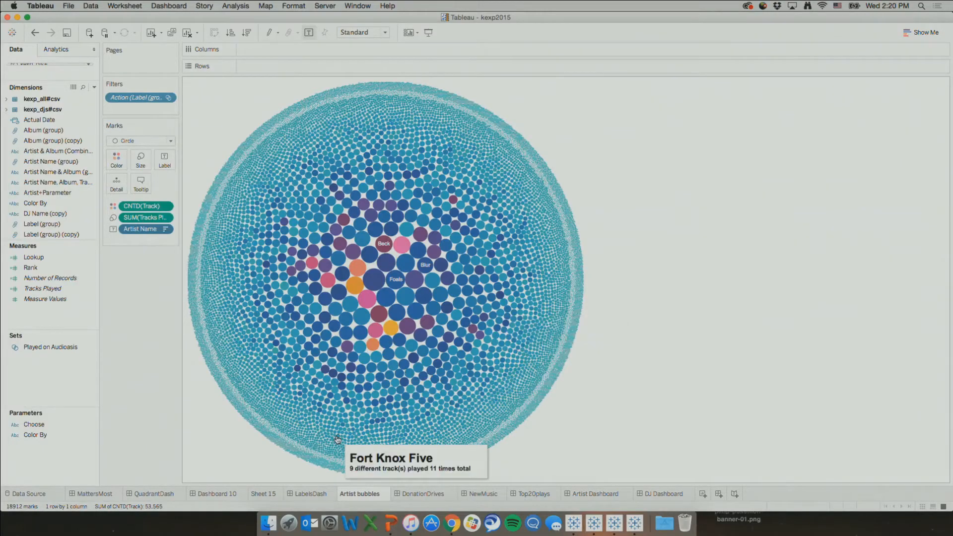
click(310, 493)
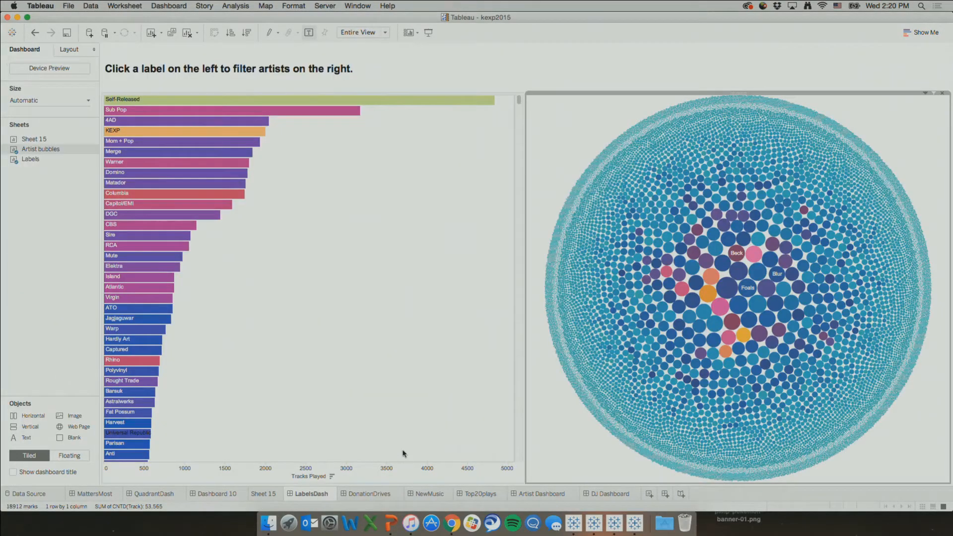
Step: Switch to Chrome and bring up the untitled Tumblr Banner design in Canva
click(391, 521)
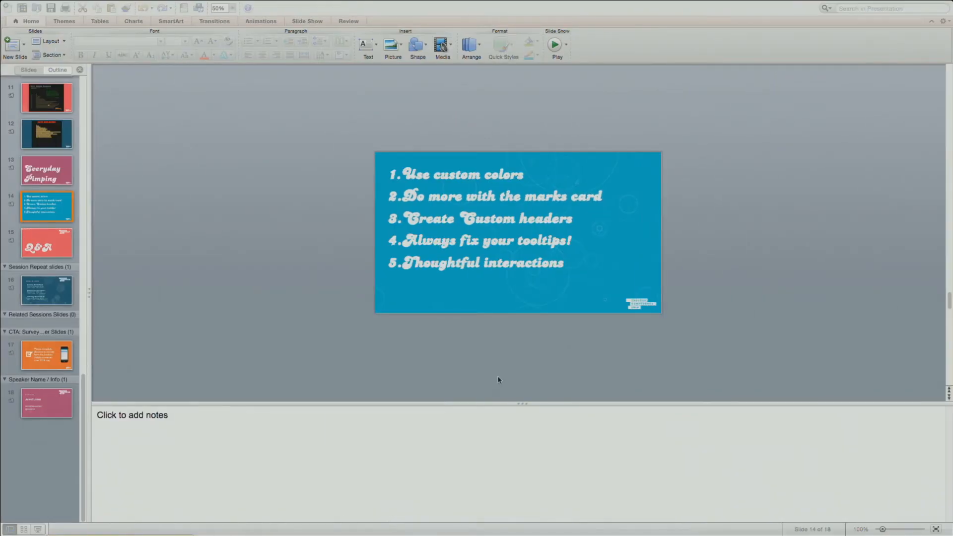
key(ctrl+Right)
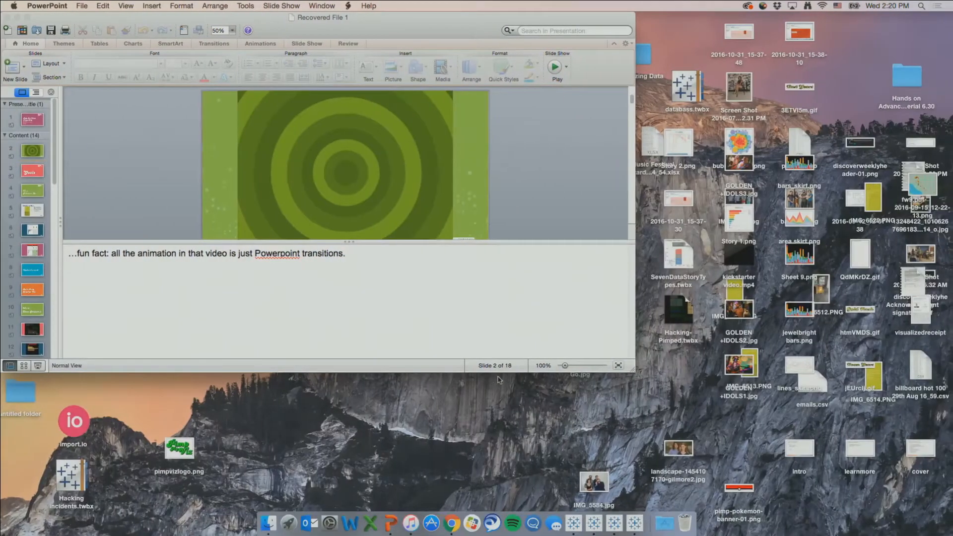
click(615, 524)
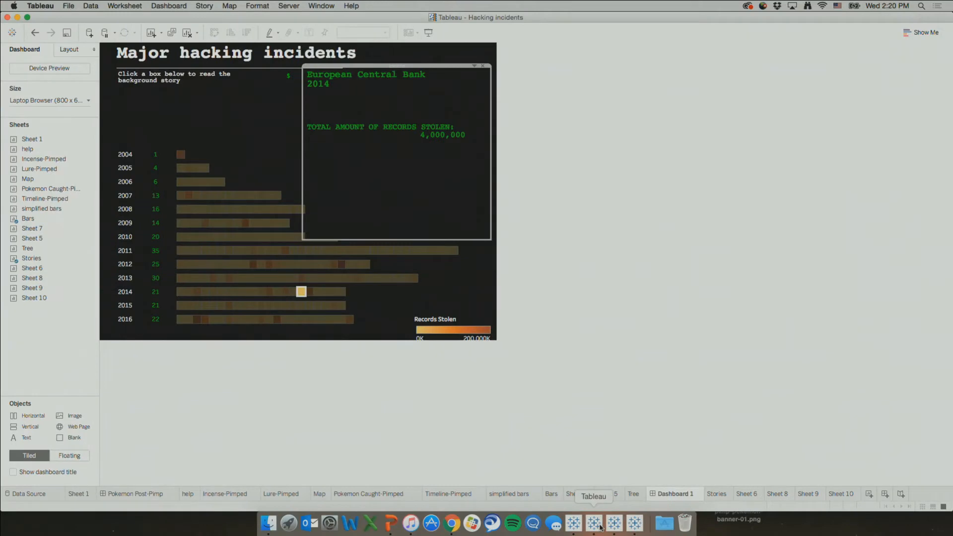
click(615, 524)
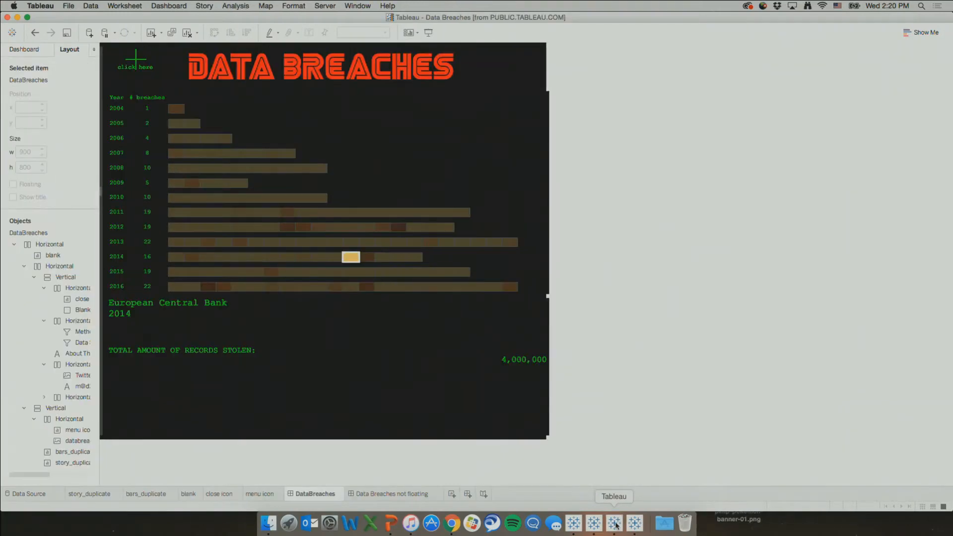
click(572, 526)
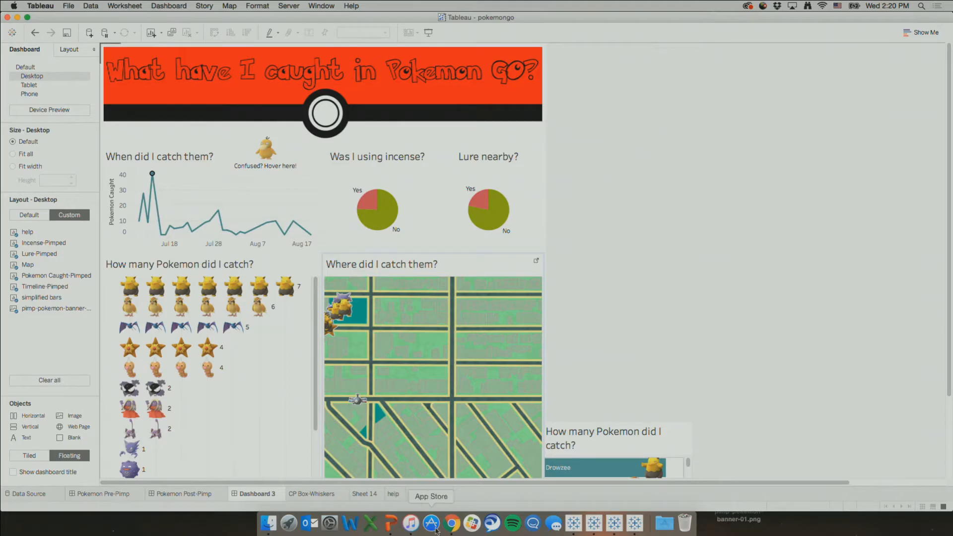
click(448, 524)
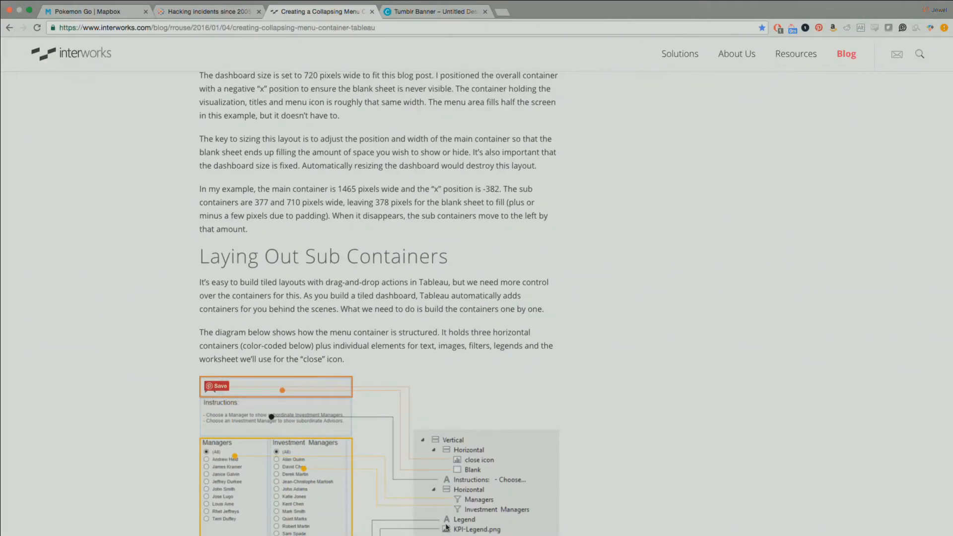
click(447, 11)
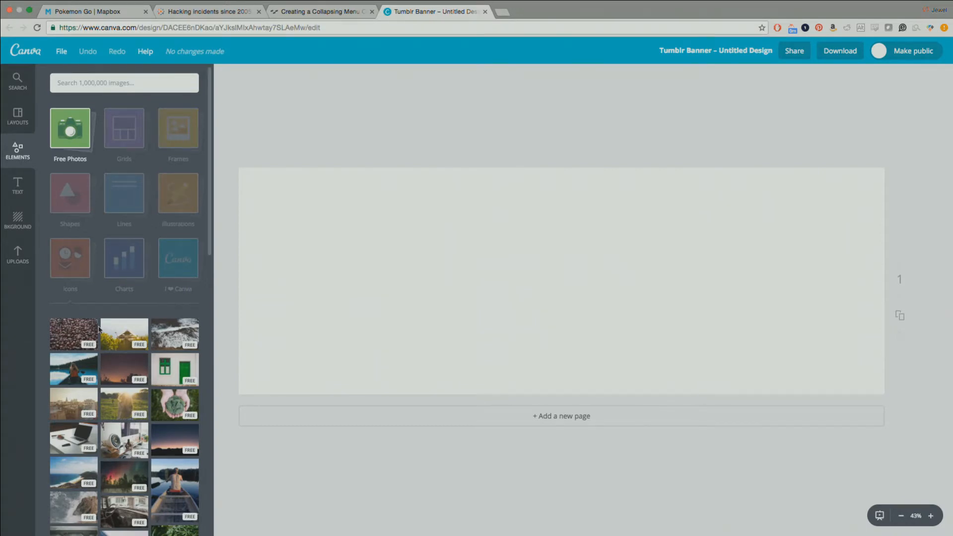
Step: Add the free coffee beans photo to the banner and enlarge it to cover the whole canvas
drag(82, 337, 304, 329)
drag(409, 286, 665, 230)
drag(680, 399, 888, 534)
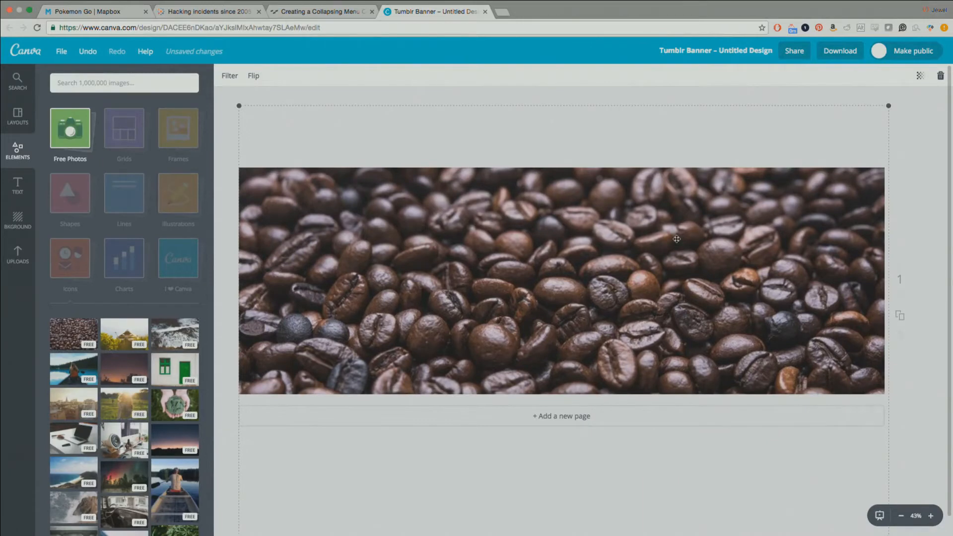
Step: Apply a blur of +7 to the coffee beans photo through the advanced filter options
click(232, 76)
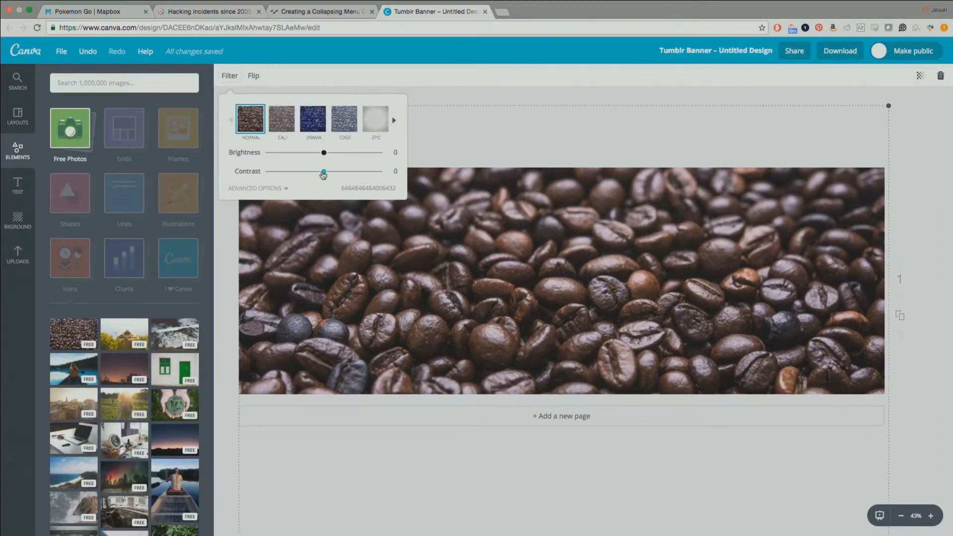
click(260, 188)
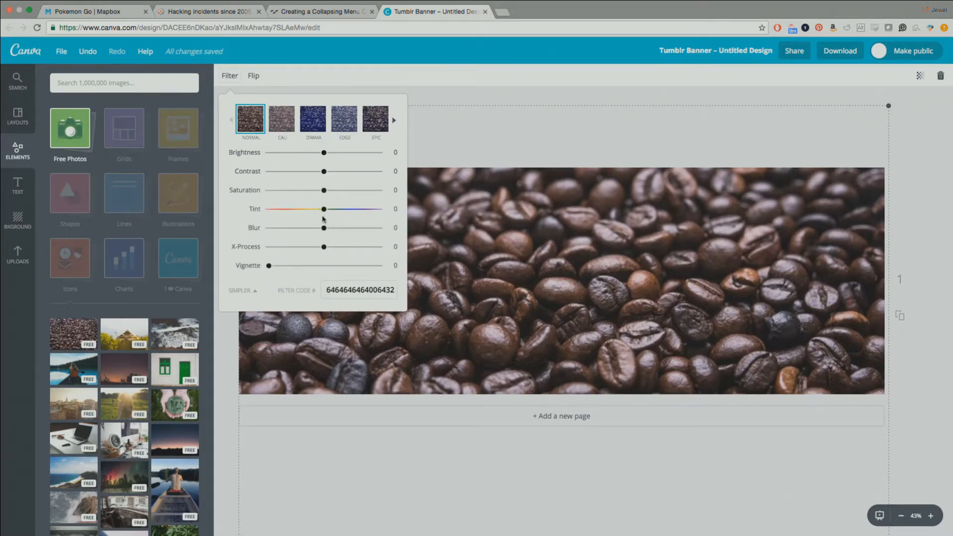
drag(324, 229, 328, 232)
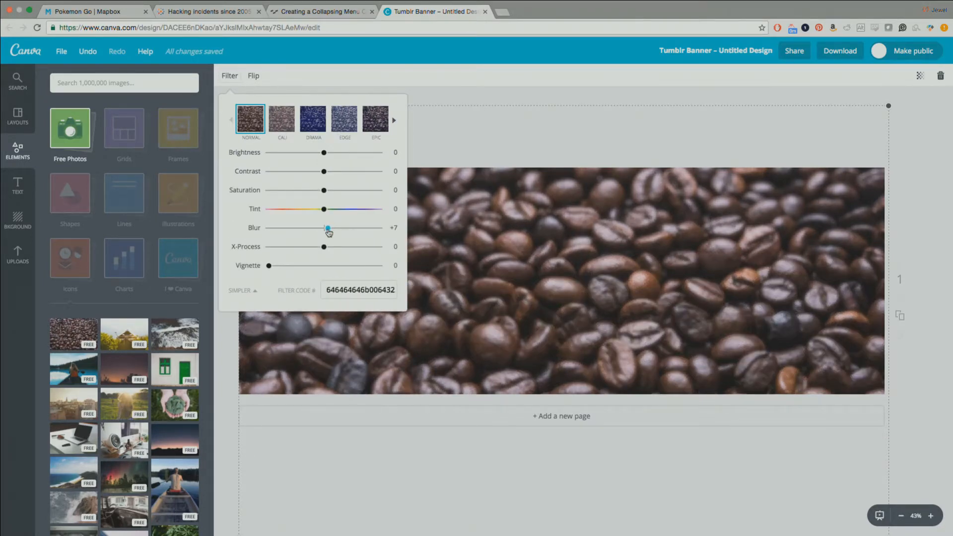
click(455, 148)
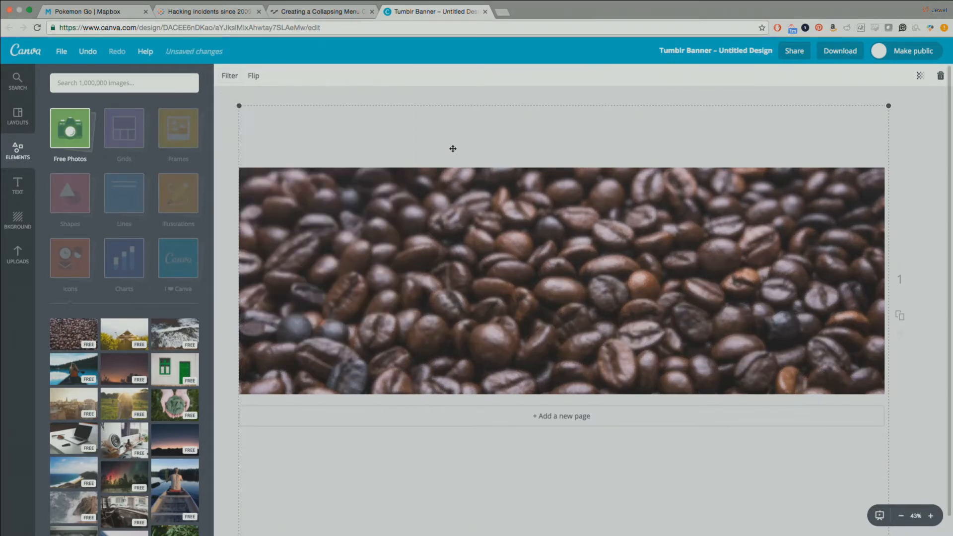
Step: Add a heading text reading "Coffee Viz" over the coffee beans photo on the banner
click(28, 181)
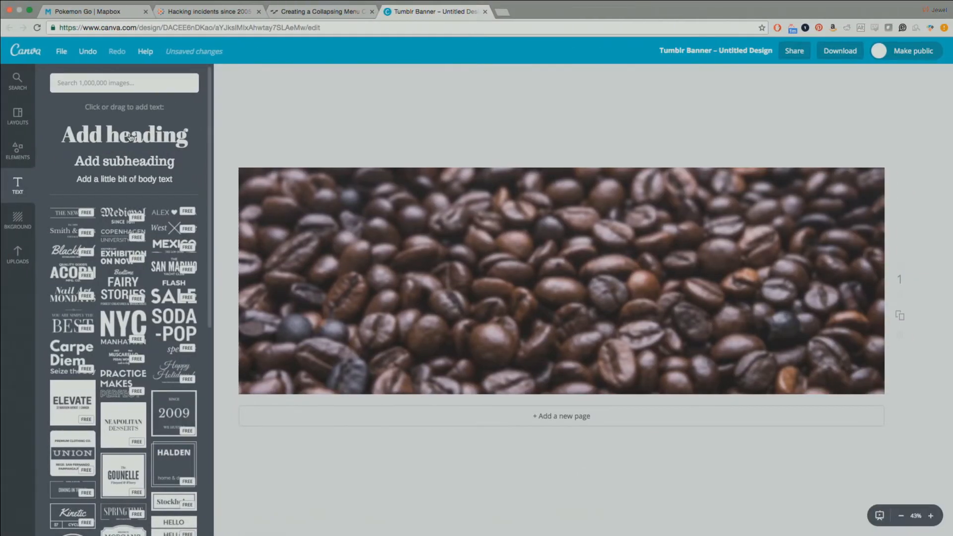
drag(87, 139, 437, 228)
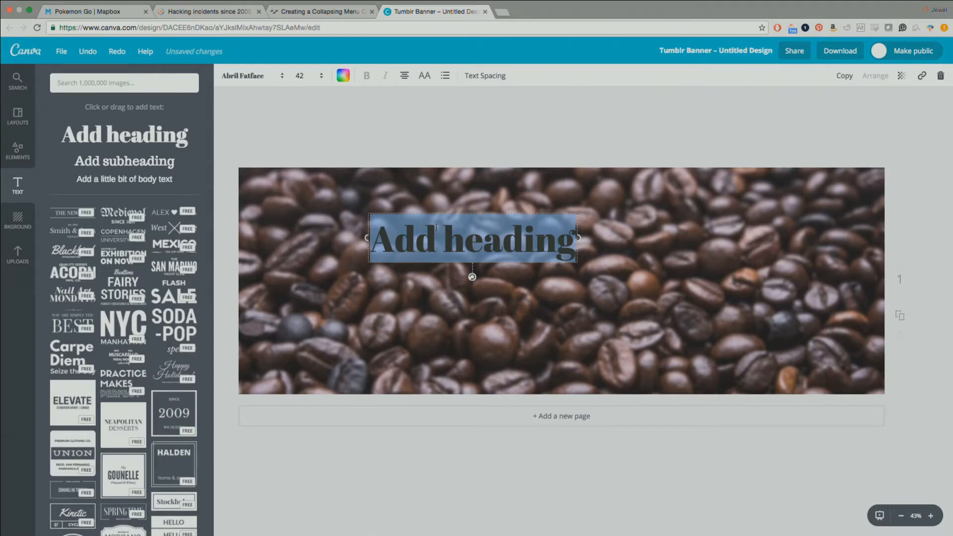
text(Coffe)
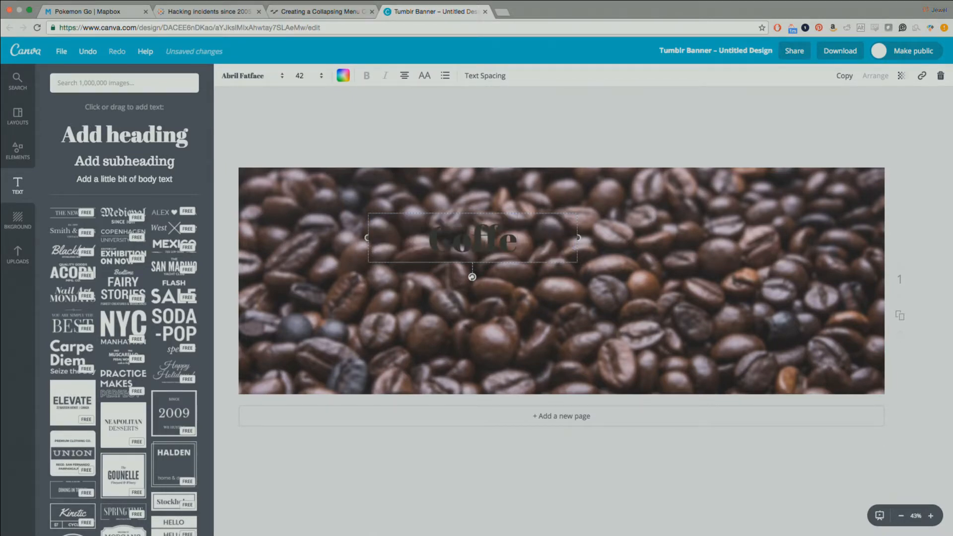
text(e VIZ)
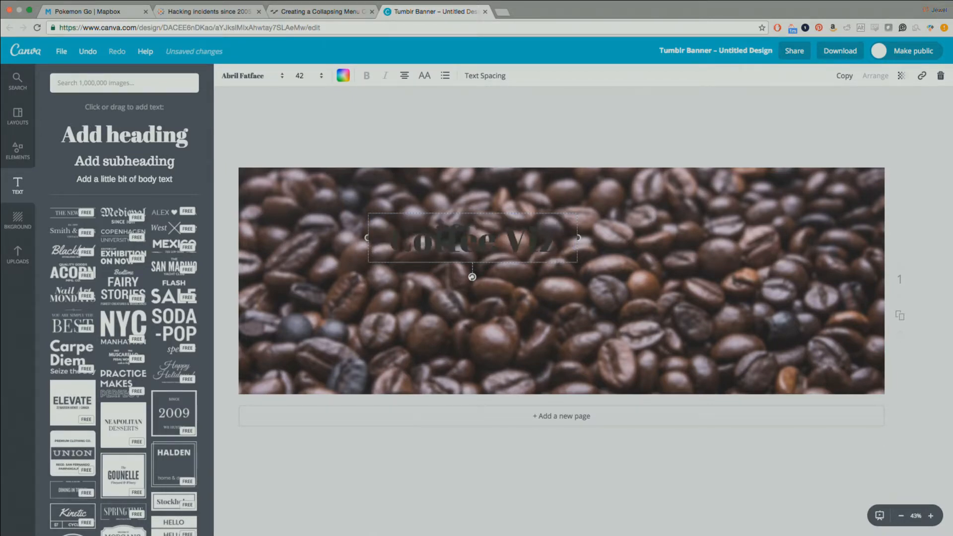
Step: Color the "Coffee Viz" heading white and set its font size to 104
click(344, 76)
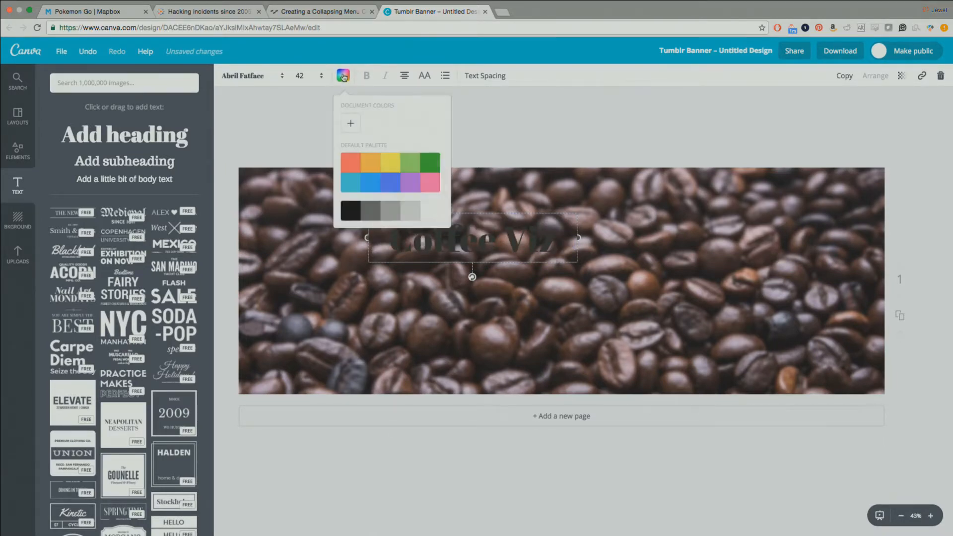
click(430, 217)
click(320, 78)
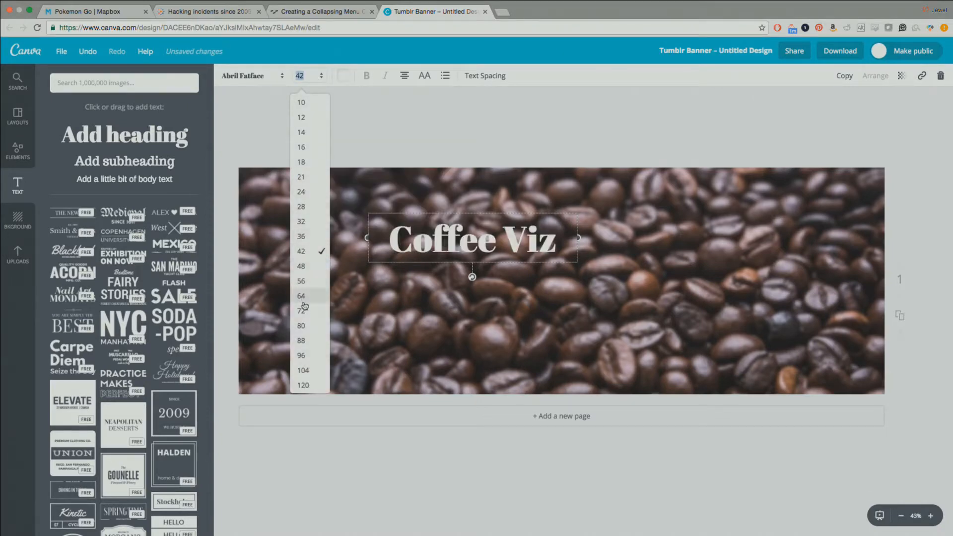
click(303, 370)
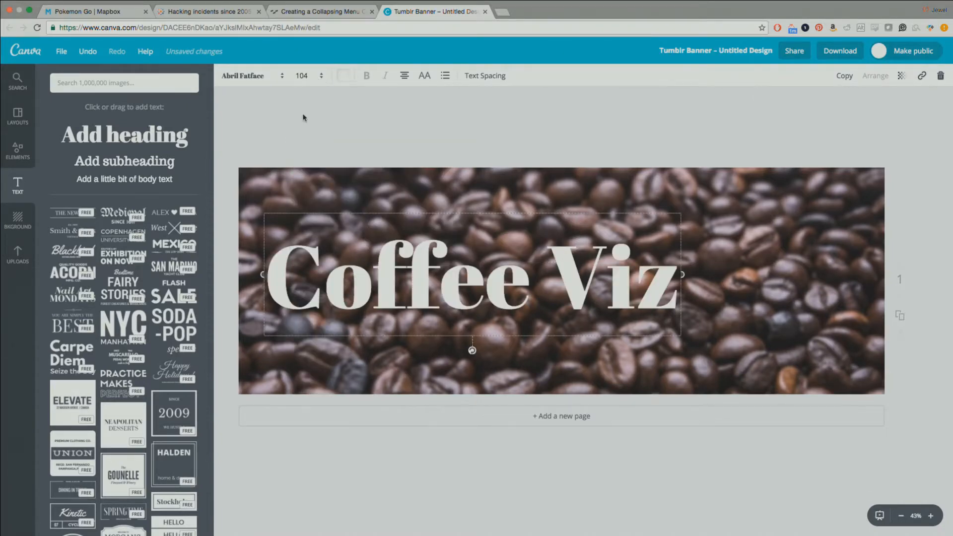
Step: Change the heading's font to Kollektif and move the text to about the center of the banner
click(282, 77)
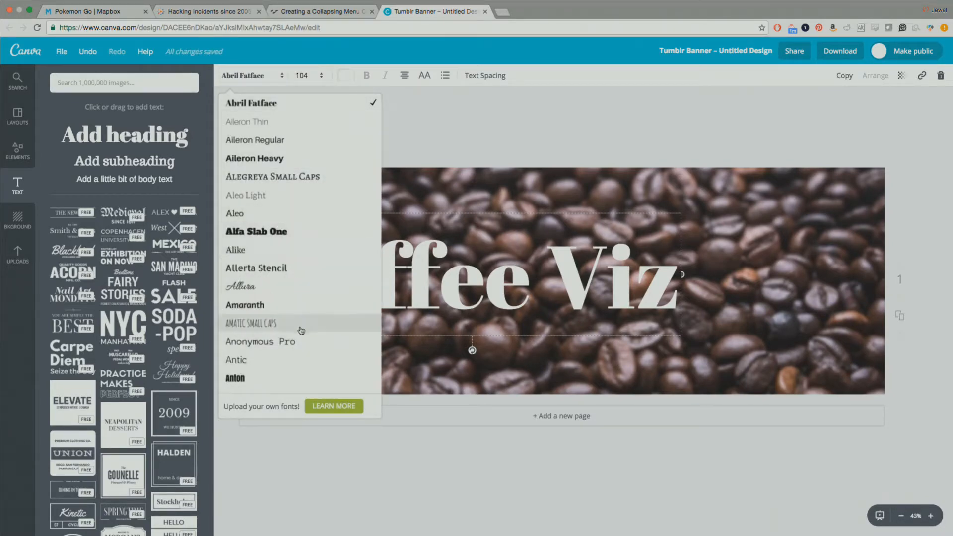
scroll(302, 330, down, 10)
scroll(301, 331, down, 15)
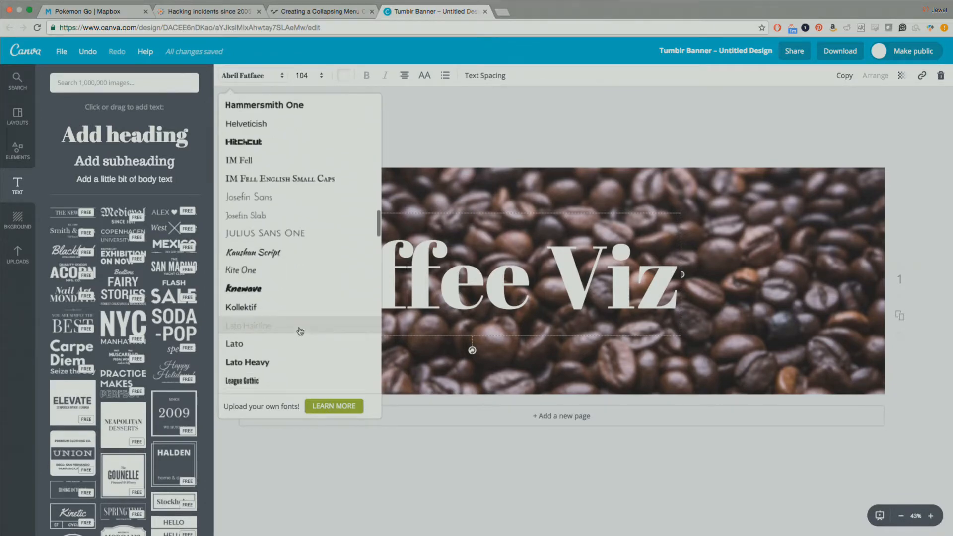
click(294, 305)
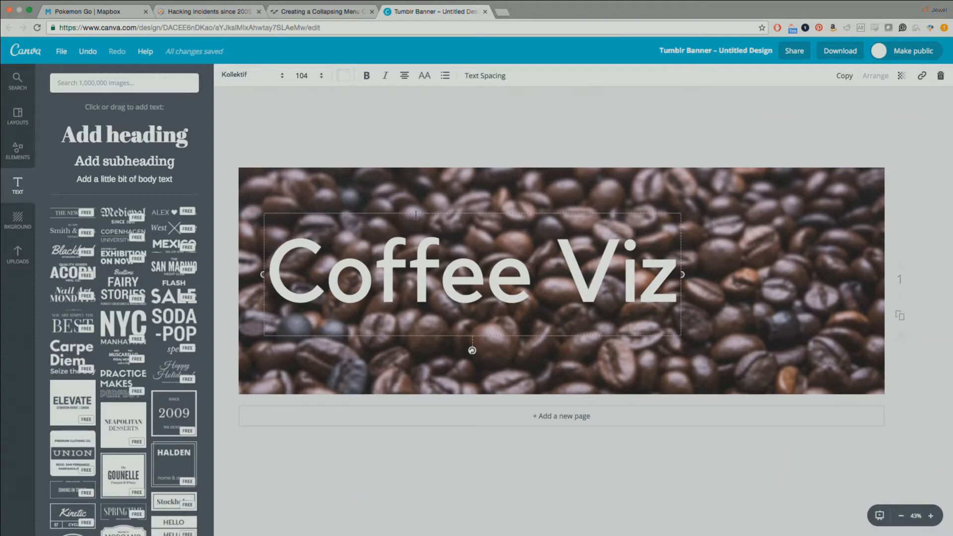
drag(414, 212, 484, 231)
click(555, 109)
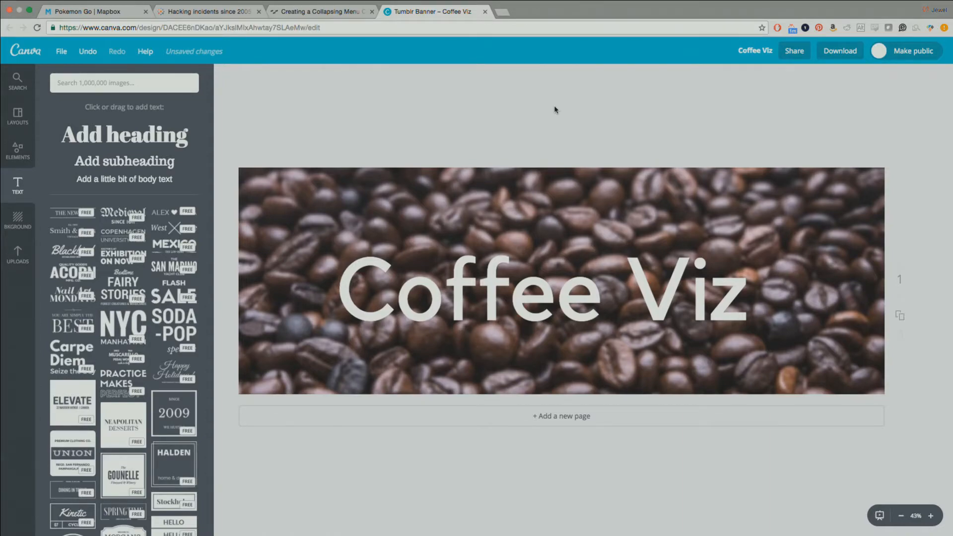
Step: Switch to PowerPoint and read the slide listing the five dashboard tips
key(ctrl+Left)
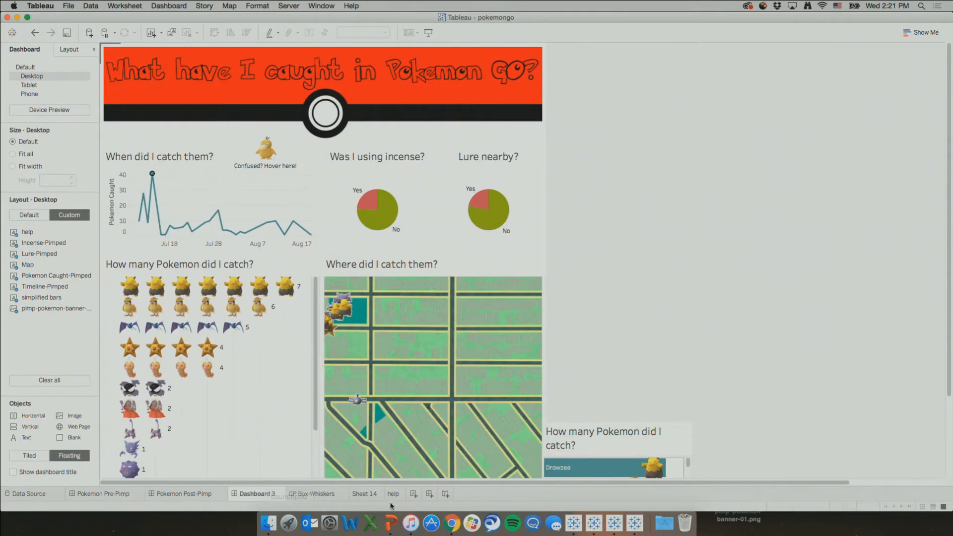
click(390, 523)
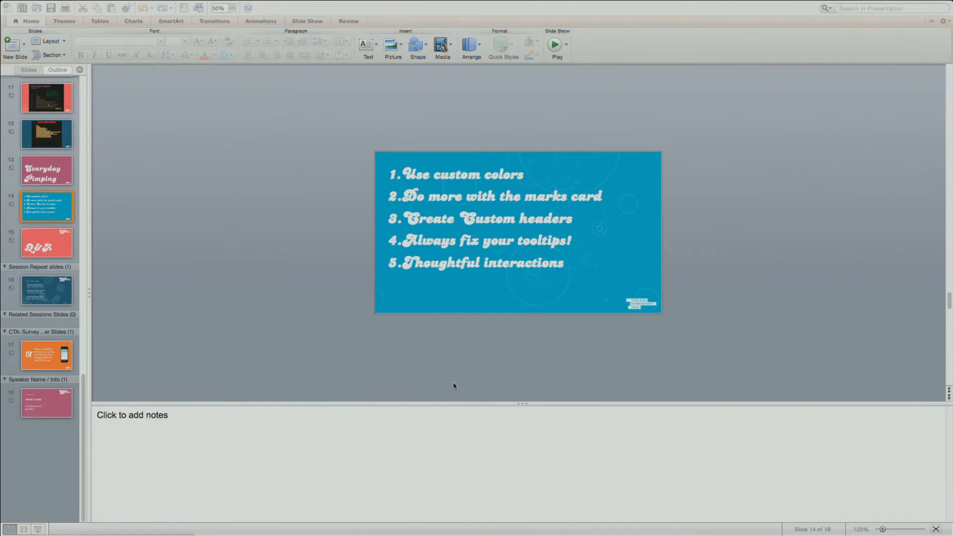
key(ctrl+Right)
key(ctrl+Right)
key(ctrl+Left)
key(ctrl+Right)
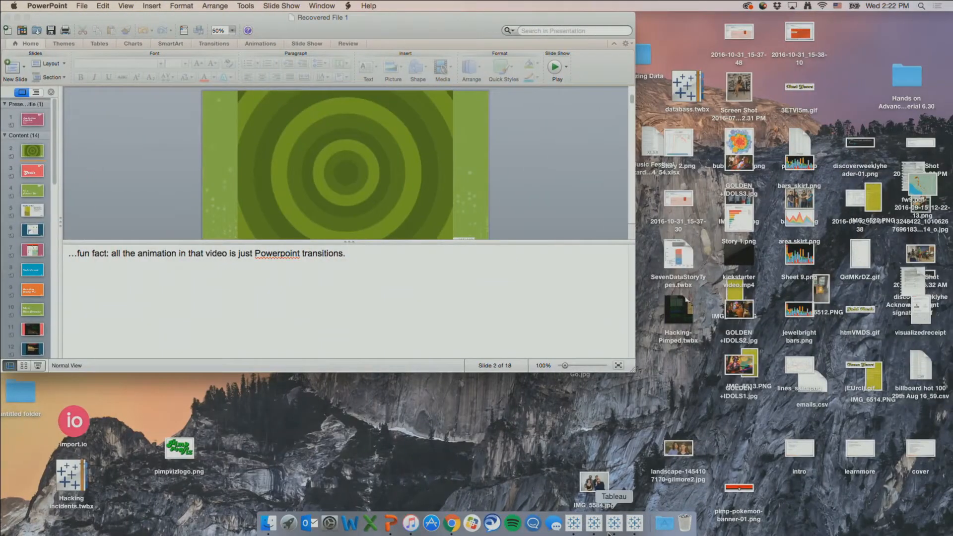
Step: Switch to the pokemongo workbook in Tableau and inspect the Zubat mark's tooltip in the "How many Pokemon did I catch?" chart
click(574, 522)
mouse_move(252, 320)
mouse_move(240, 338)
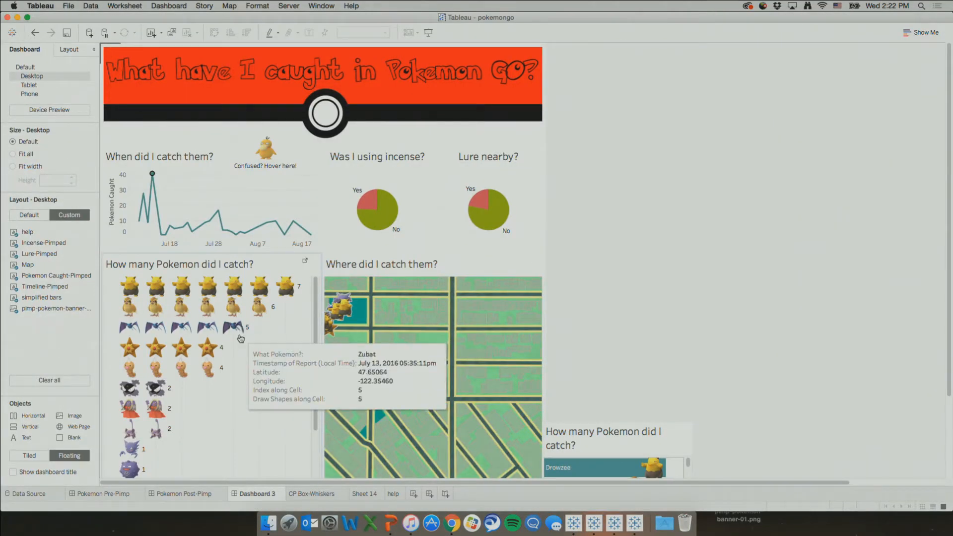
mouse_move(222, 304)
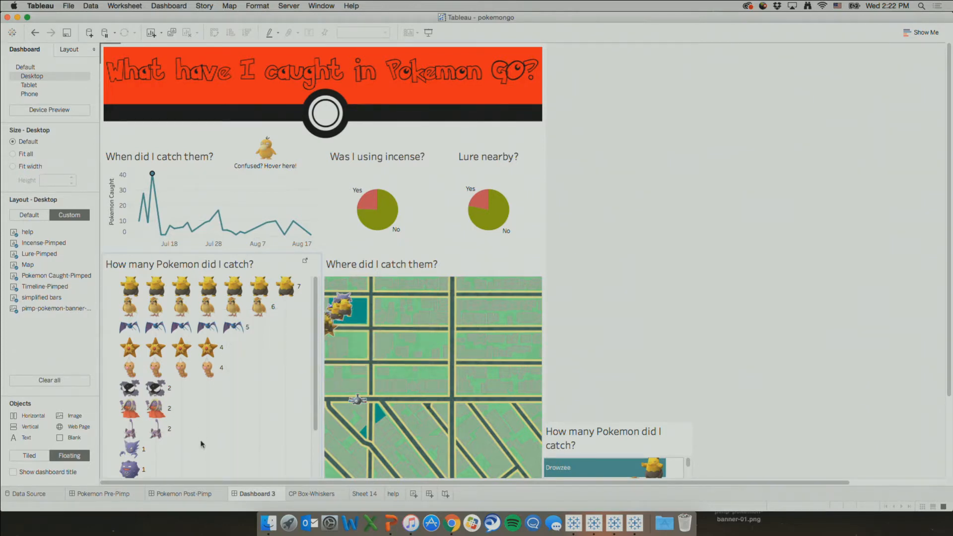
Step: Turn off tooltips on the Pokemon Caught-Pimped sheet and return to Dashboard 3
click(201, 494)
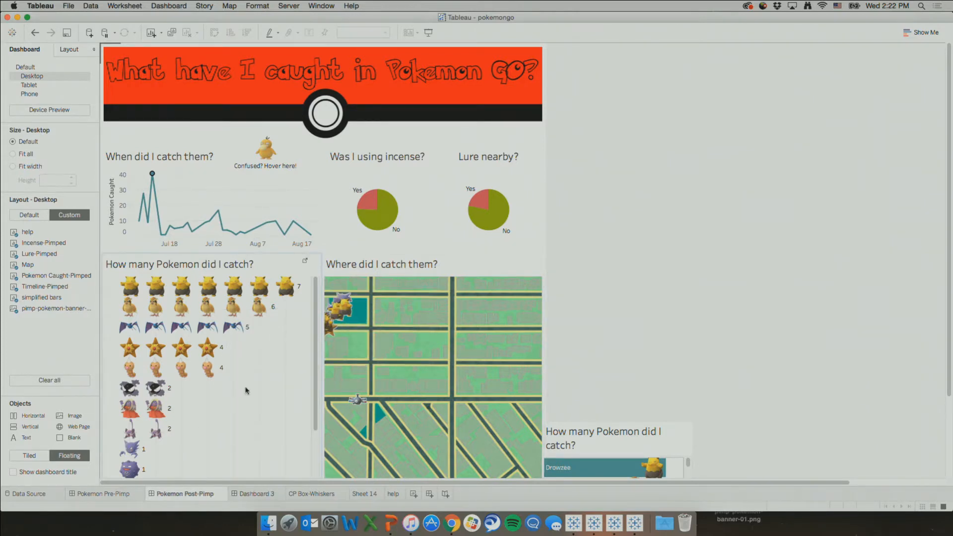
click(305, 263)
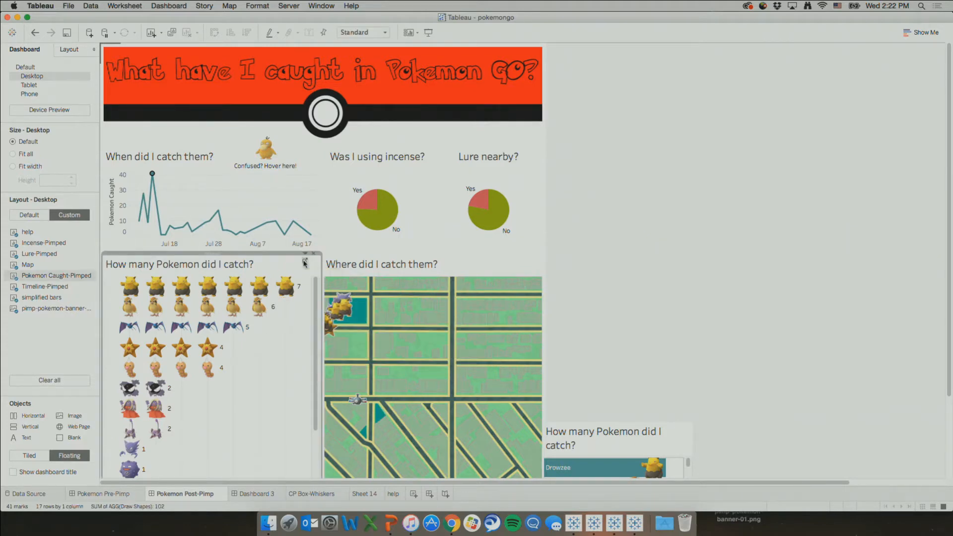
click(140, 217)
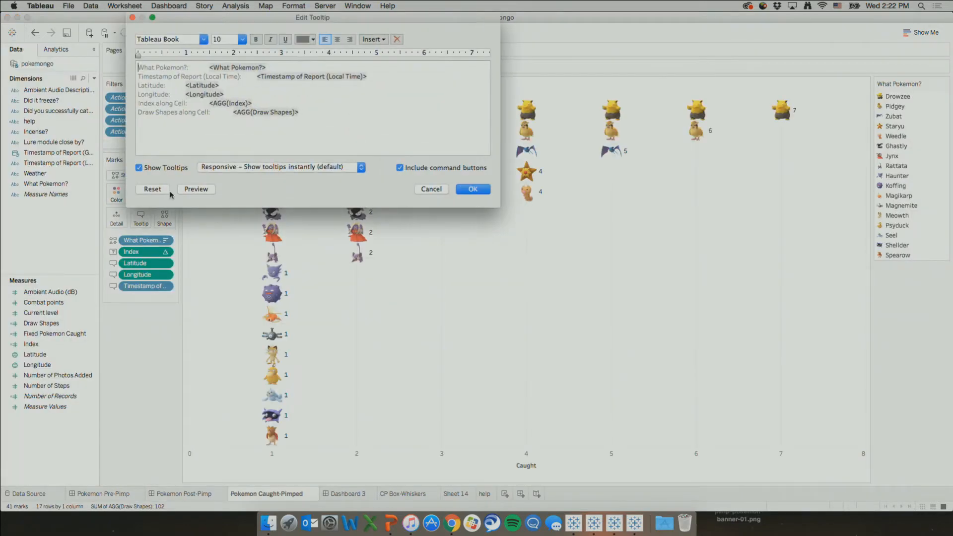
click(139, 167)
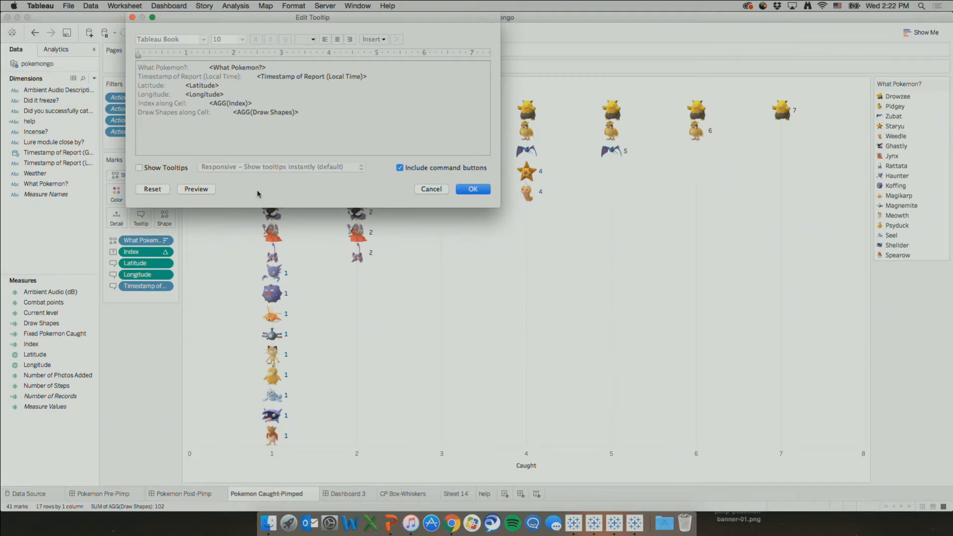
click(478, 189)
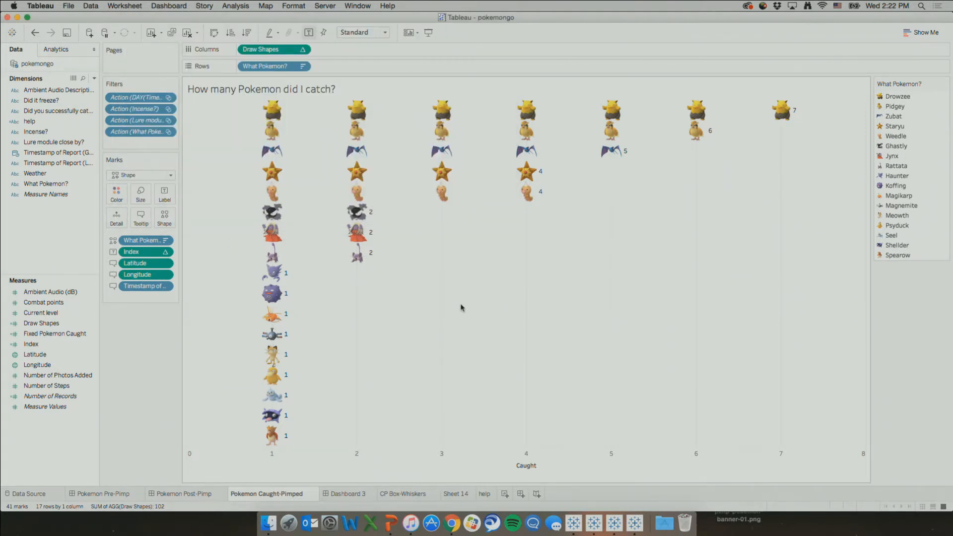
click(350, 493)
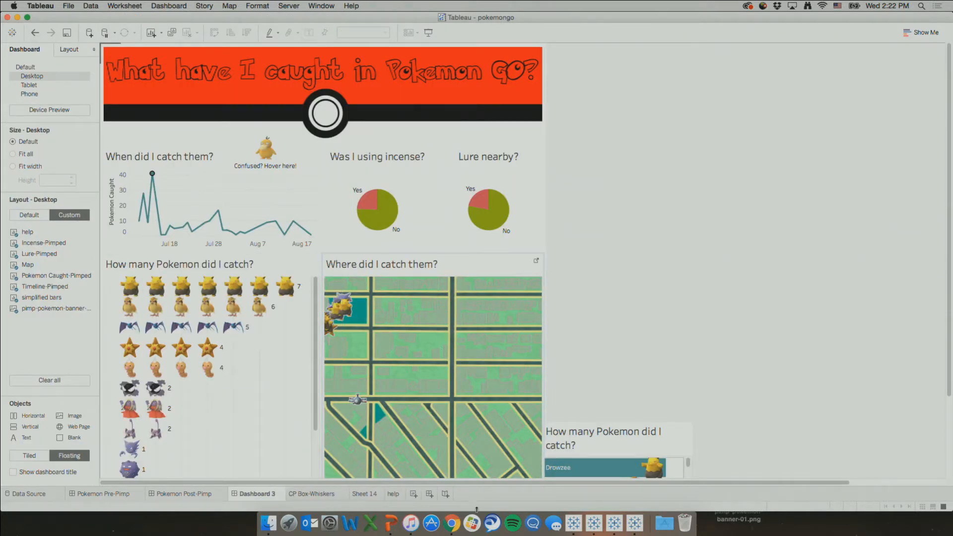
Step: Examine the customized bar tooltips in the Data Breaches workbook and on the kexp2015 LabelsDash dashboard
click(614, 522)
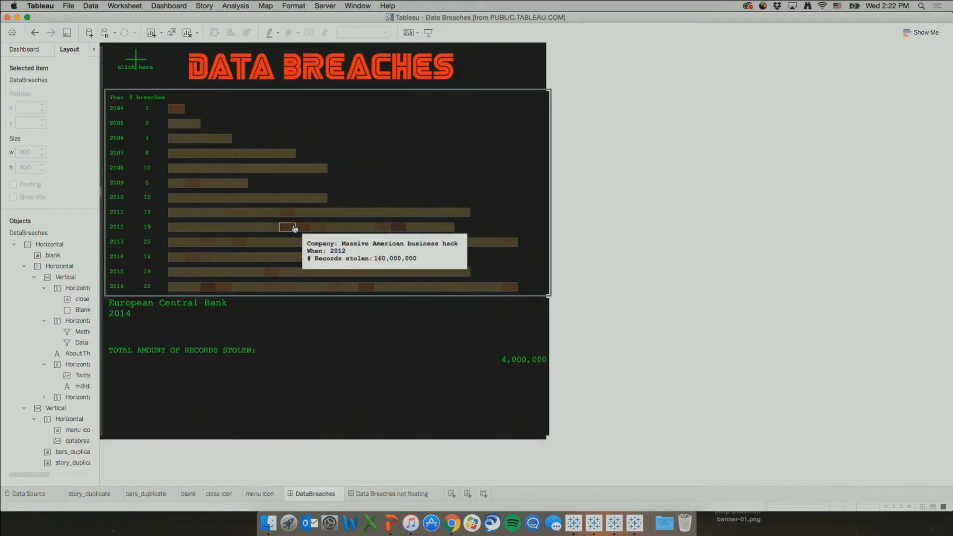
click(634, 522)
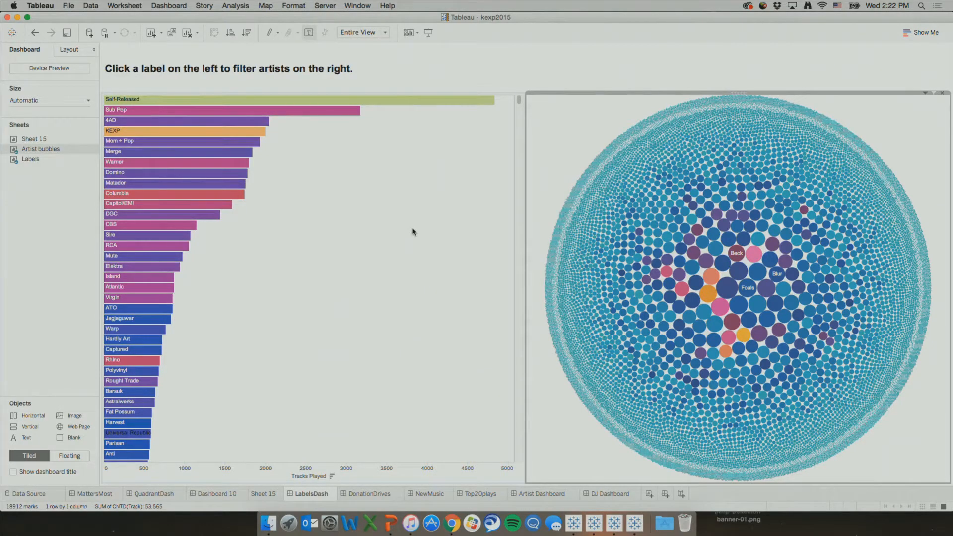
mouse_move(235, 158)
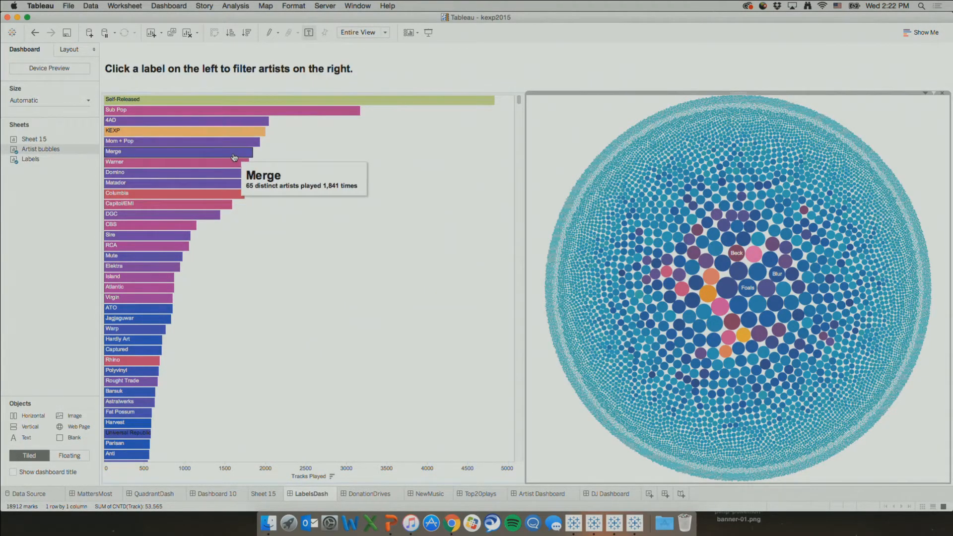
mouse_move(231, 135)
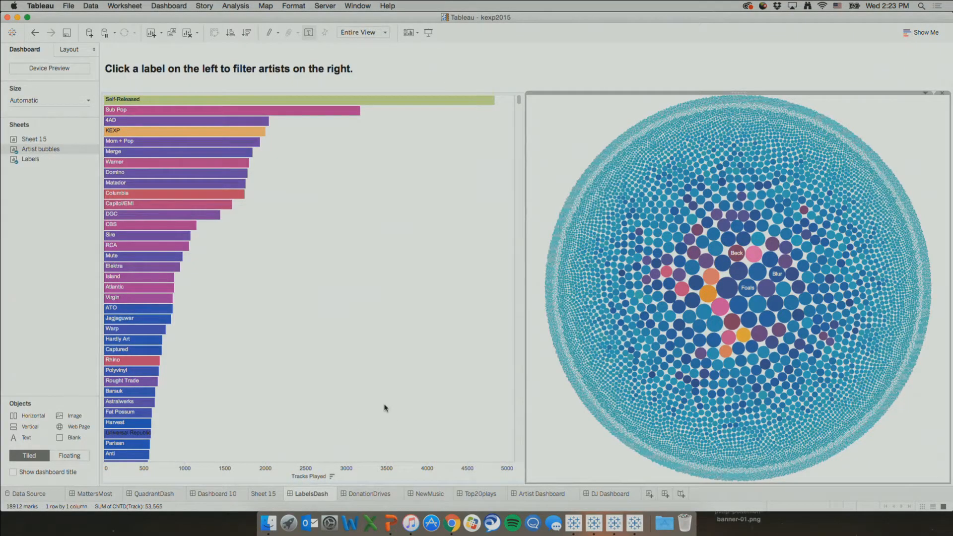
Step: Check the tips slide in PowerPoint again and return to the pokemongo workbook in Tableau
click(391, 523)
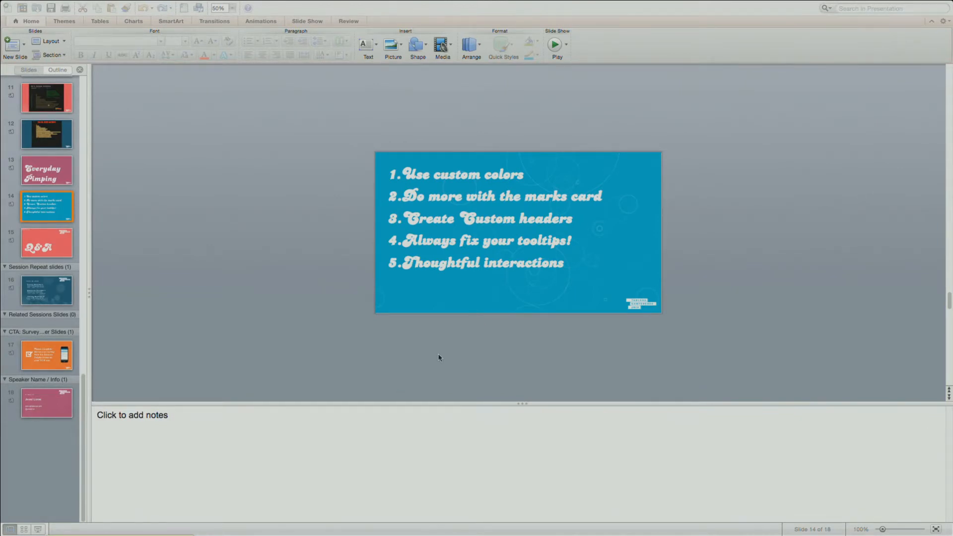
key(ctrl+Right)
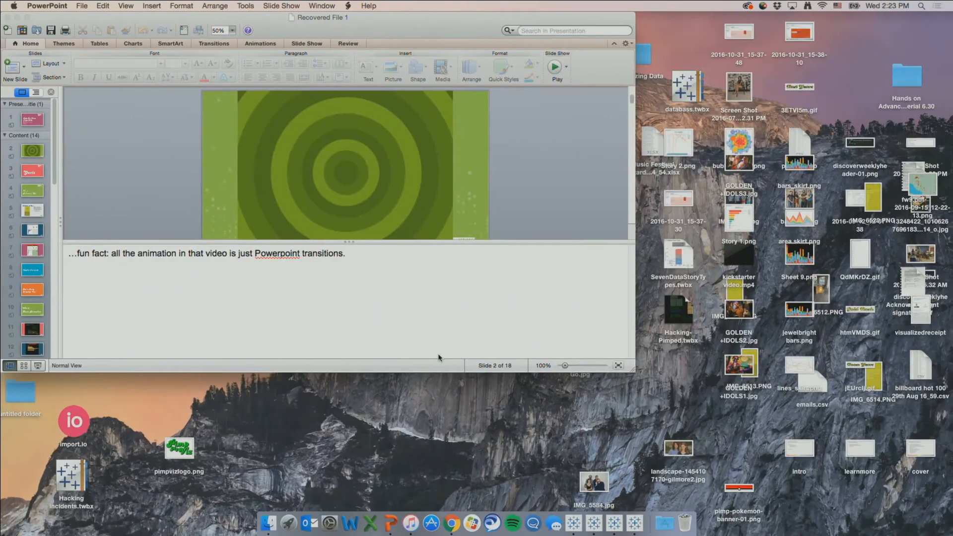
click(574, 526)
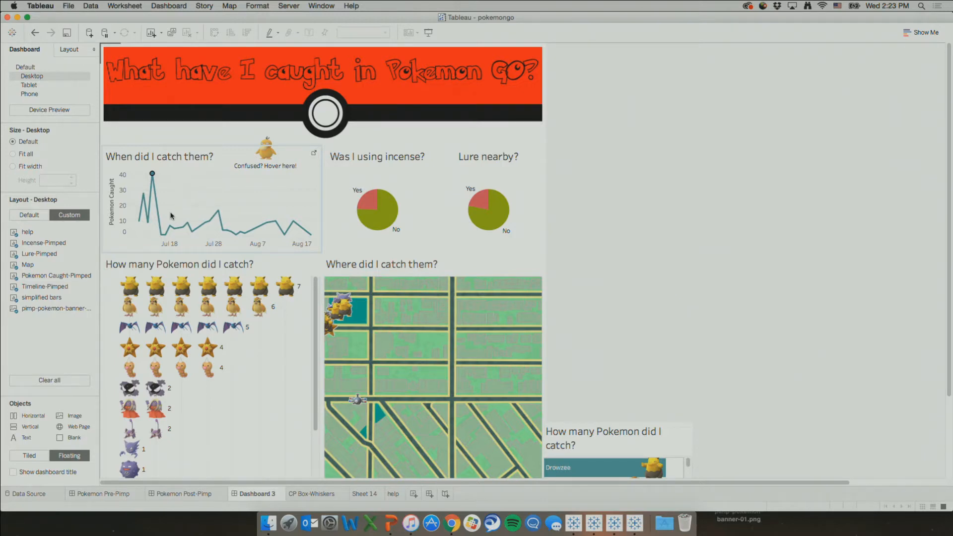
Step: Select several dates on the "When did I catch them?" timeline and view the "Confused? Hover here!" help tooltip
click(184, 229)
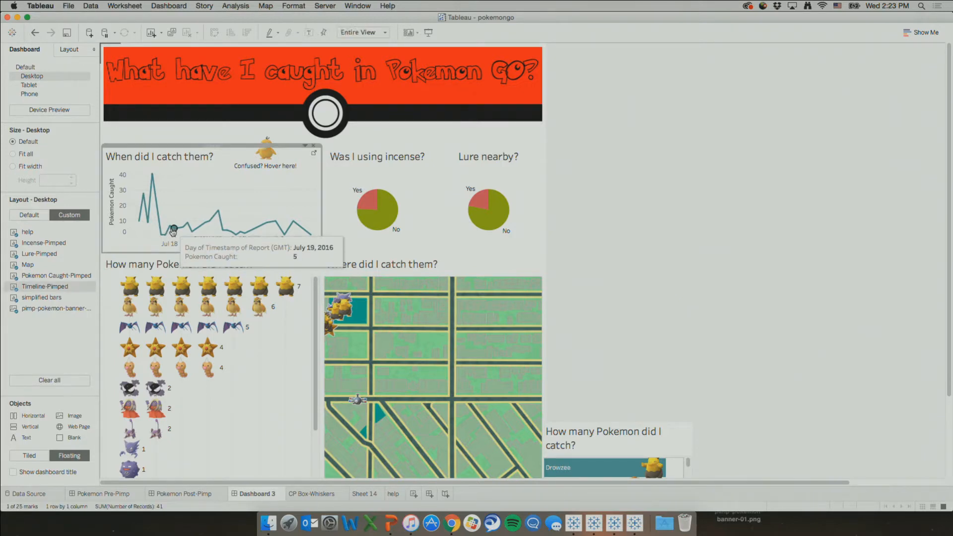
click(143, 193)
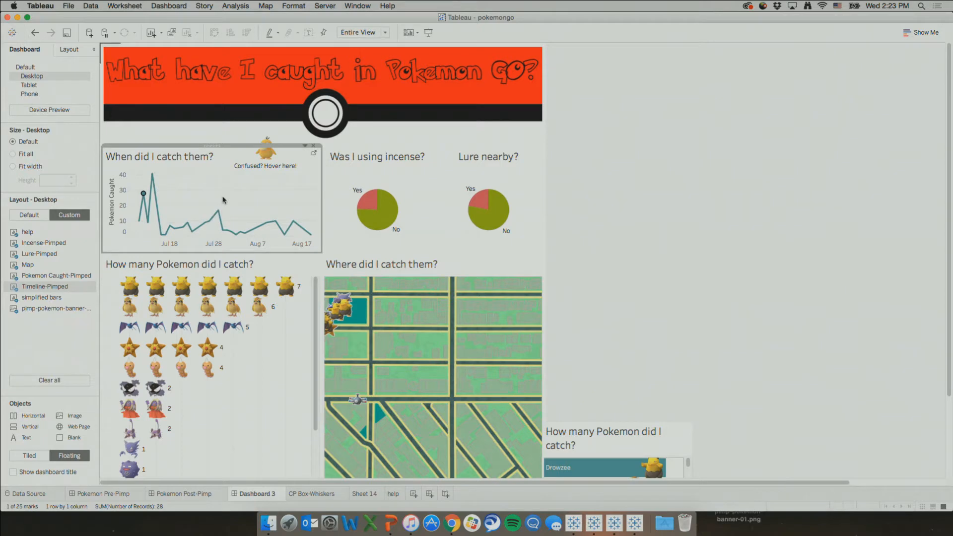
click(217, 210)
mouse_move(266, 158)
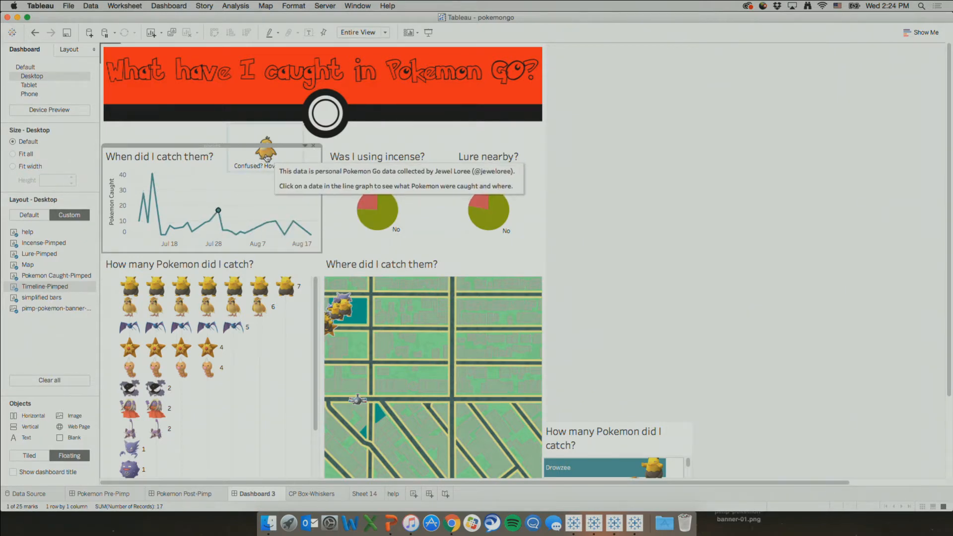
Step: Switch to the Data Breaches workbook and select different breach bars, ending on NASDAQ 2014, to view their details
click(614, 523)
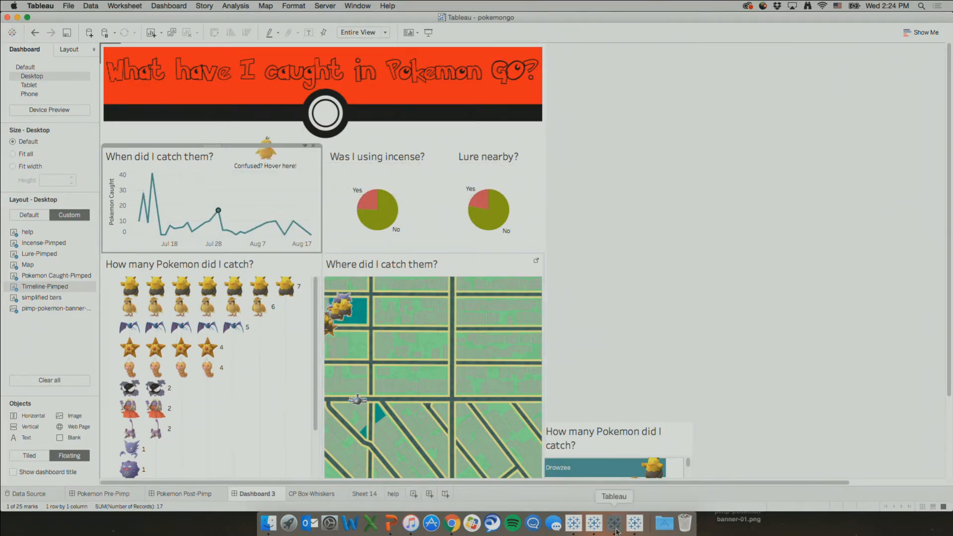
click(132, 75)
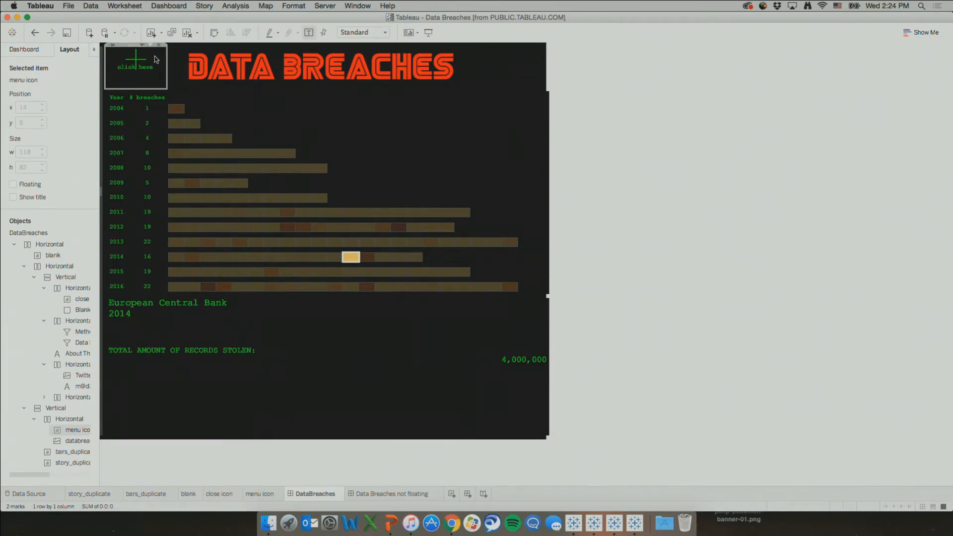
click(286, 227)
click(255, 241)
click(256, 256)
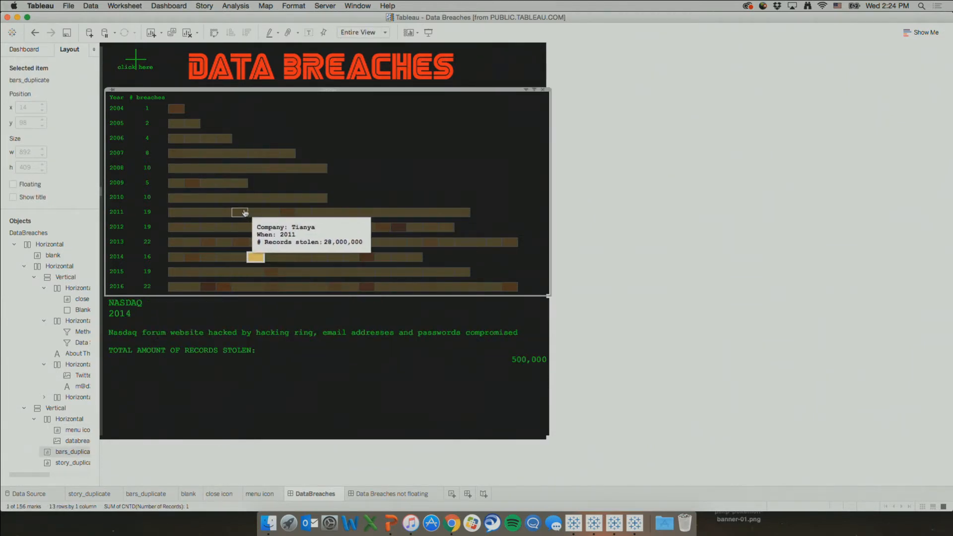
Step: Select the CheckFree Corporation 2009, TD Ameritrade 2007 and US Military 2010 breach bars to view their details
click(236, 184)
click(224, 184)
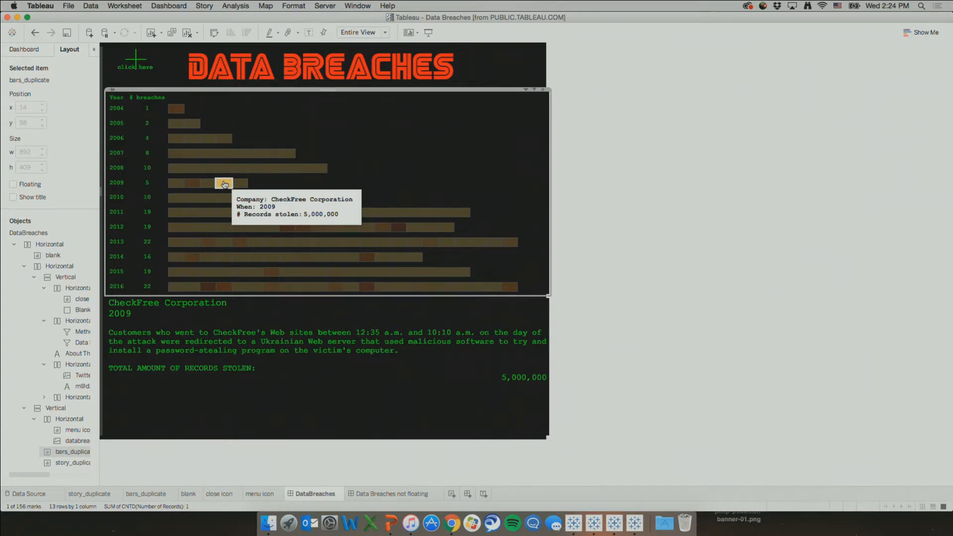
click(213, 151)
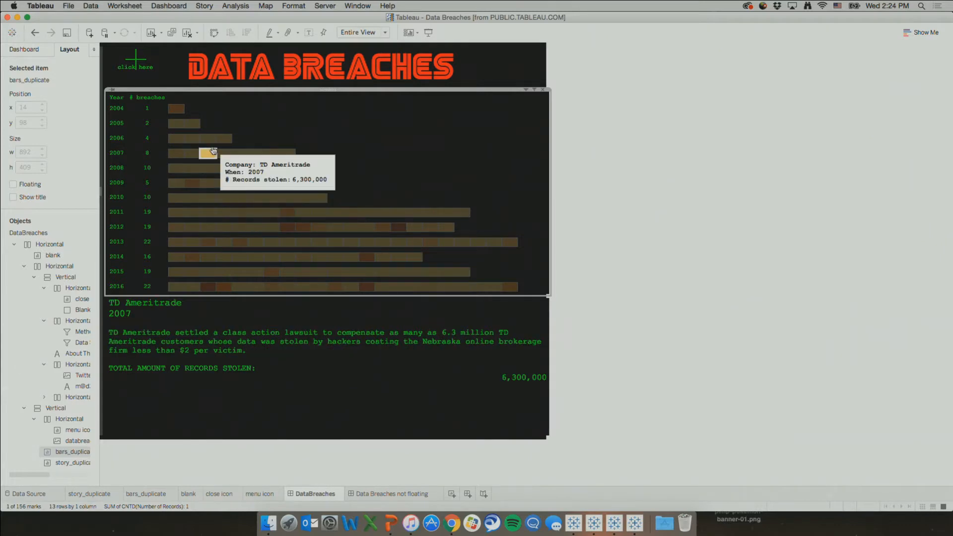
click(191, 181)
click(193, 198)
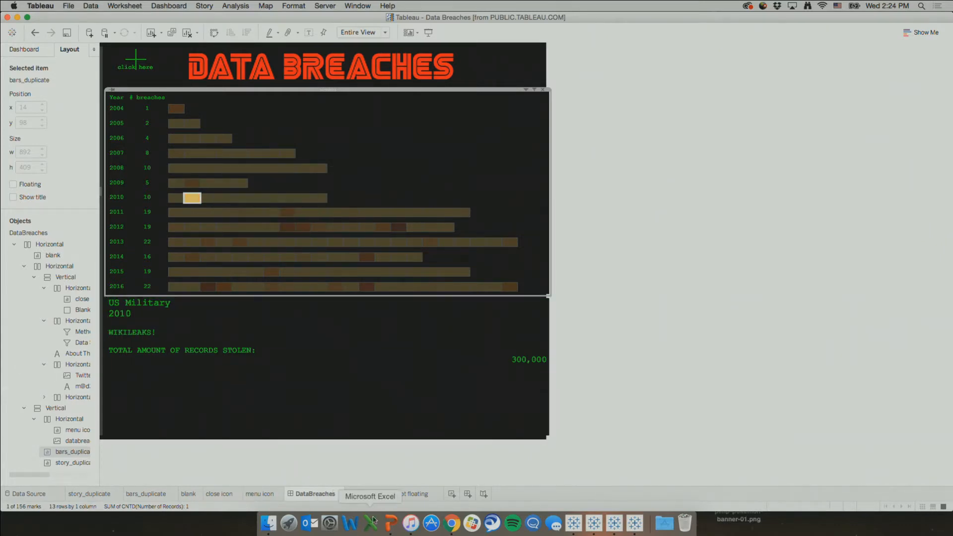
Step: Switch to PowerPoint and start the slide show from the five-tips slide
click(389, 525)
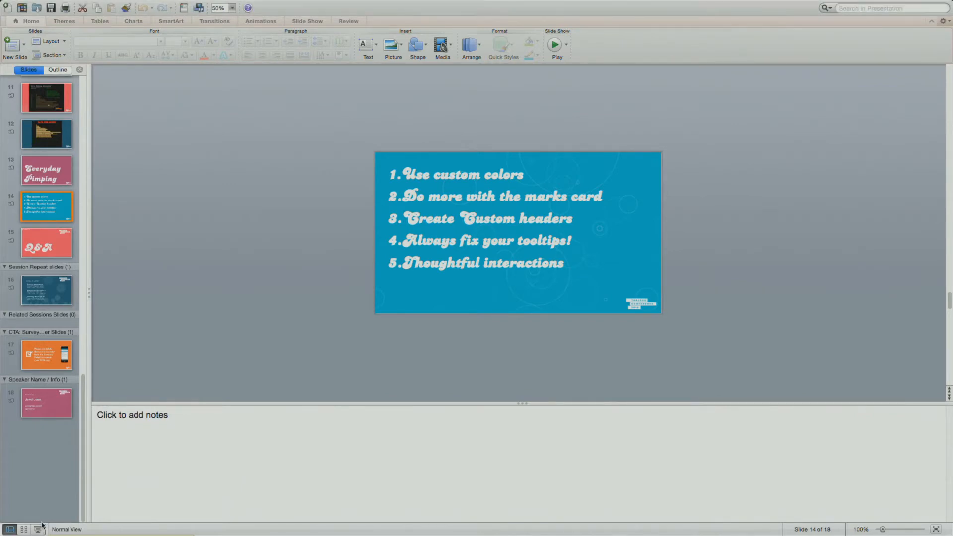
click(38, 529)
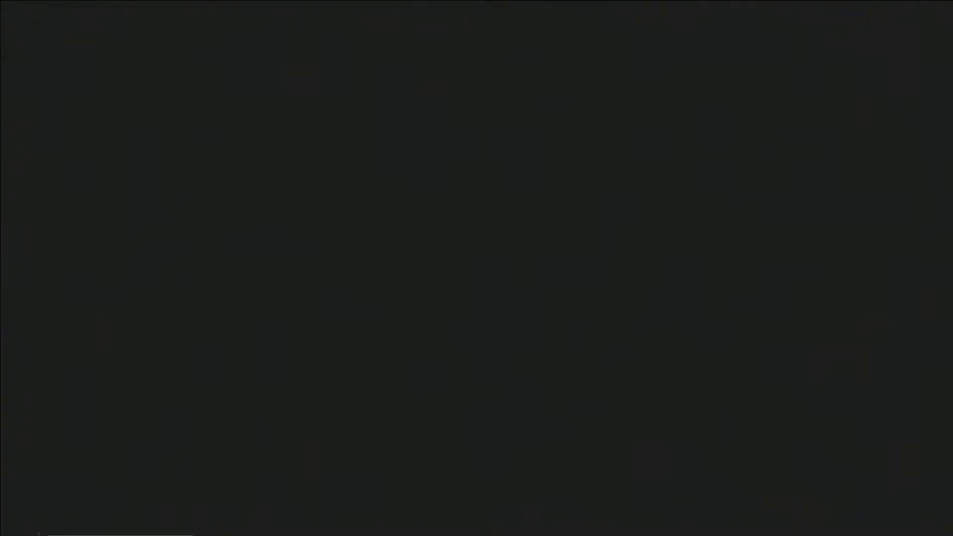
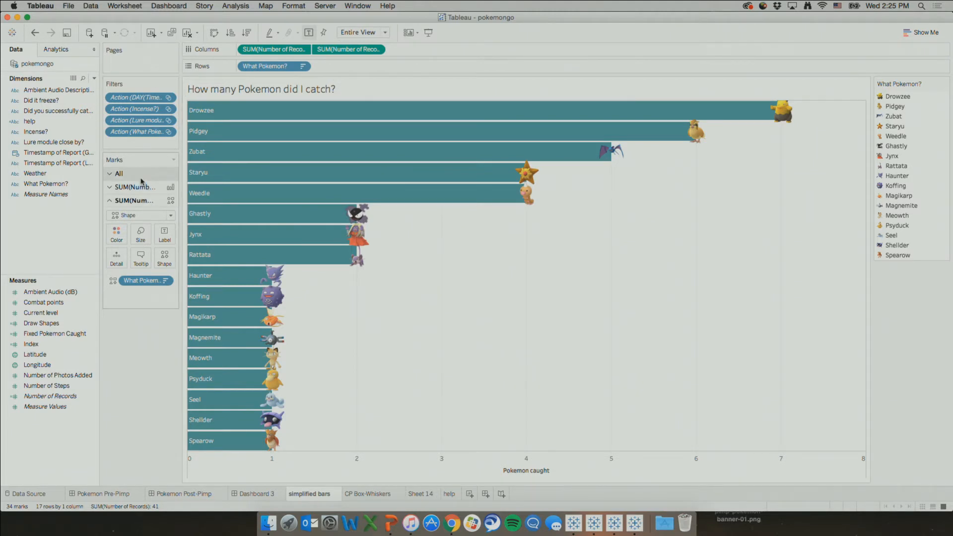
Step: Review the bar and shape marks on the simplified bars sheet, shrink the Pokemon shapes slightly and restore their size
click(142, 187)
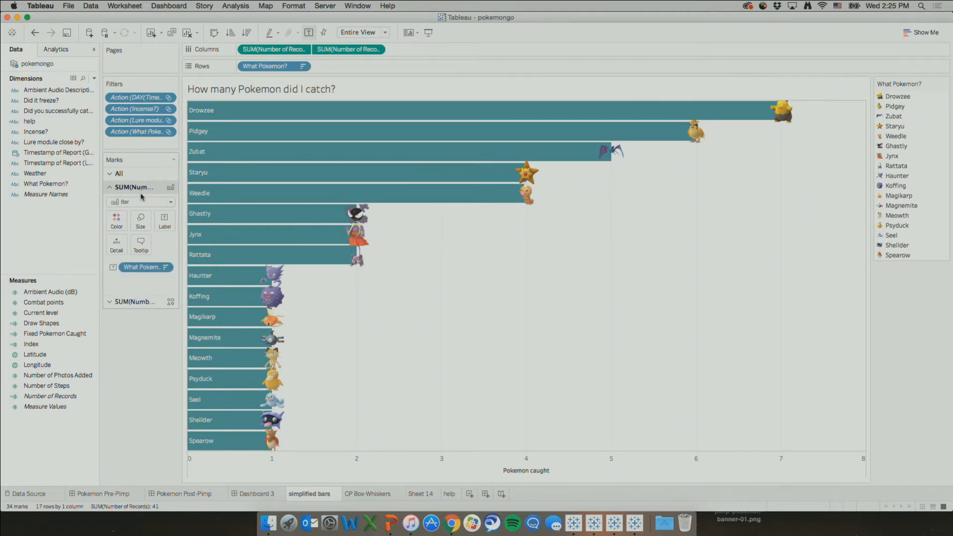
click(126, 301)
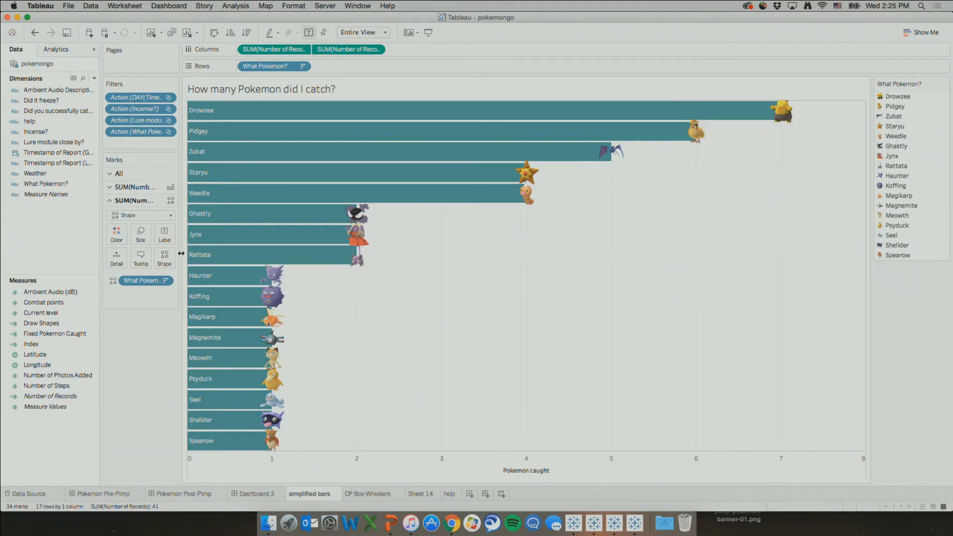
click(141, 234)
drag(183, 260, 179, 259)
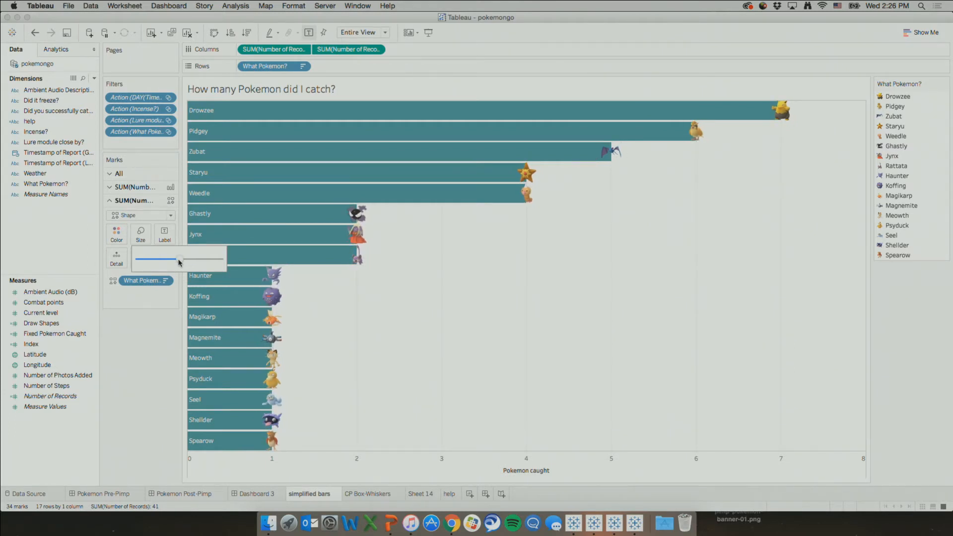
drag(179, 262, 183, 261)
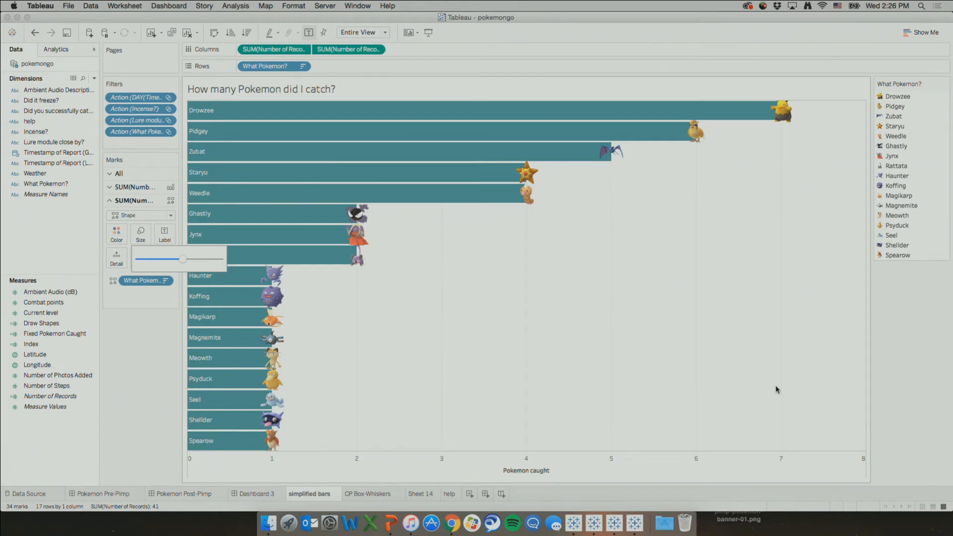
click(884, 370)
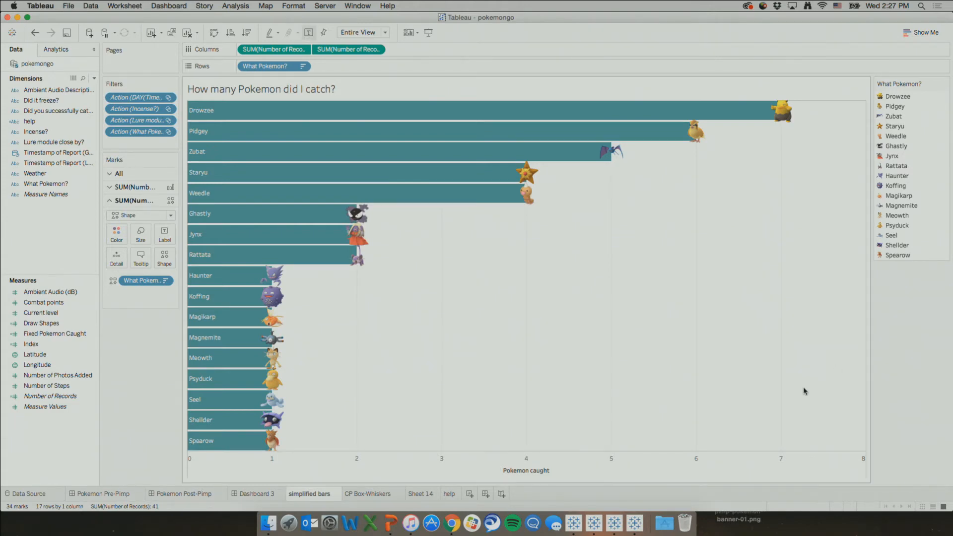
Step: Switch to Chrome, download the "Hacking incidents since 2005" viz as a Tableau workbook and open it maximized in Tableau
click(452, 522)
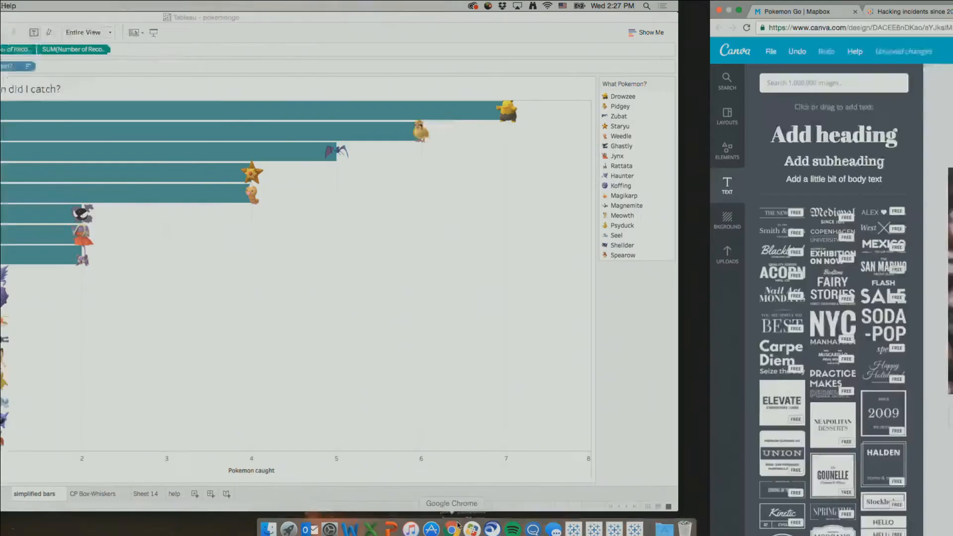
click(209, 12)
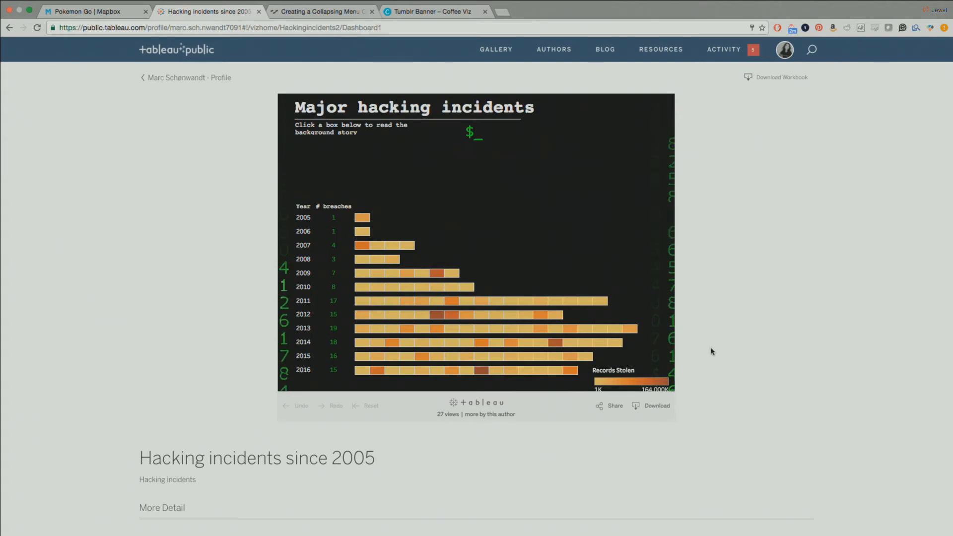
click(657, 406)
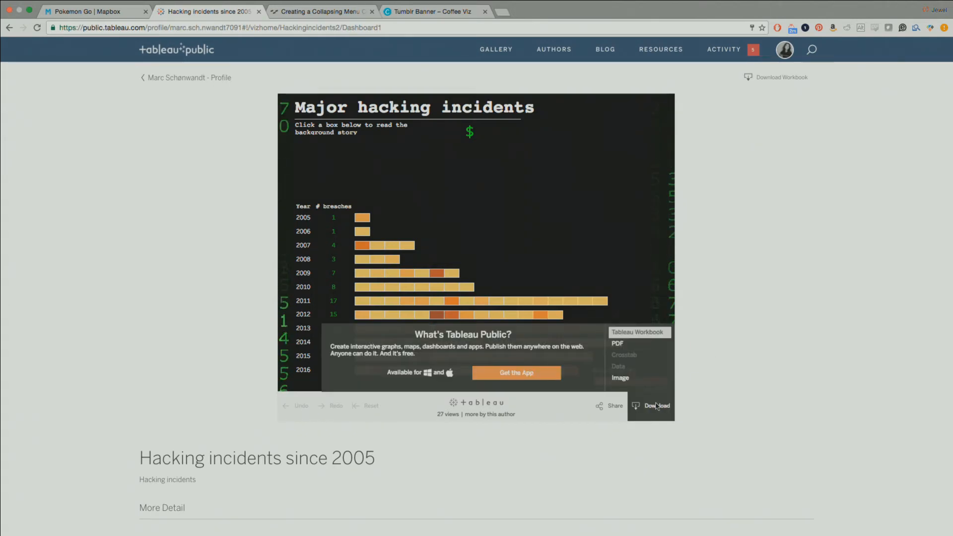
click(639, 333)
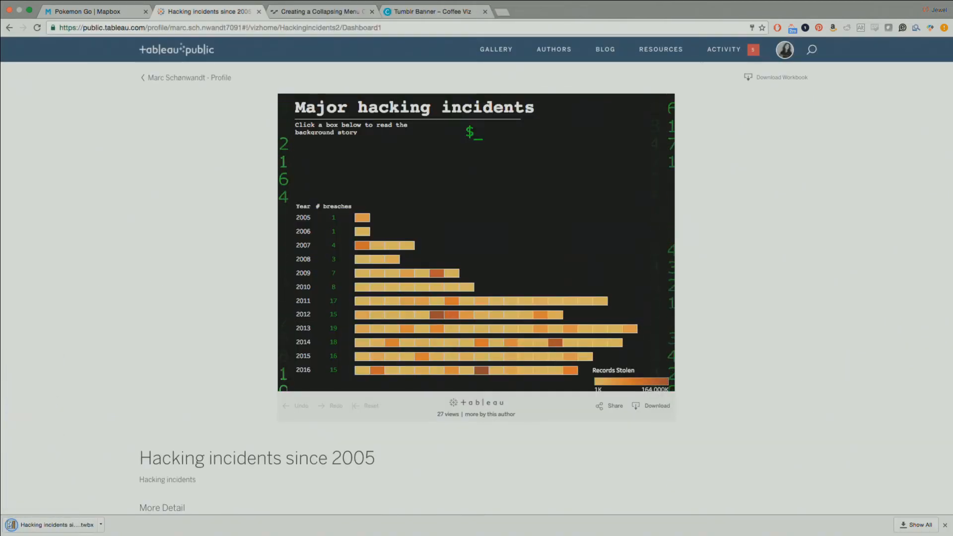
click(57, 525)
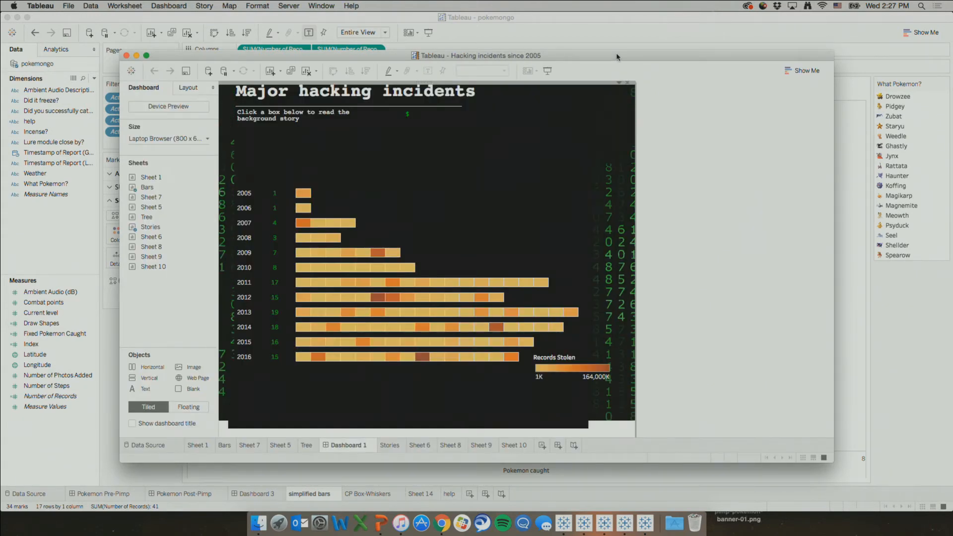
double_click(615, 55)
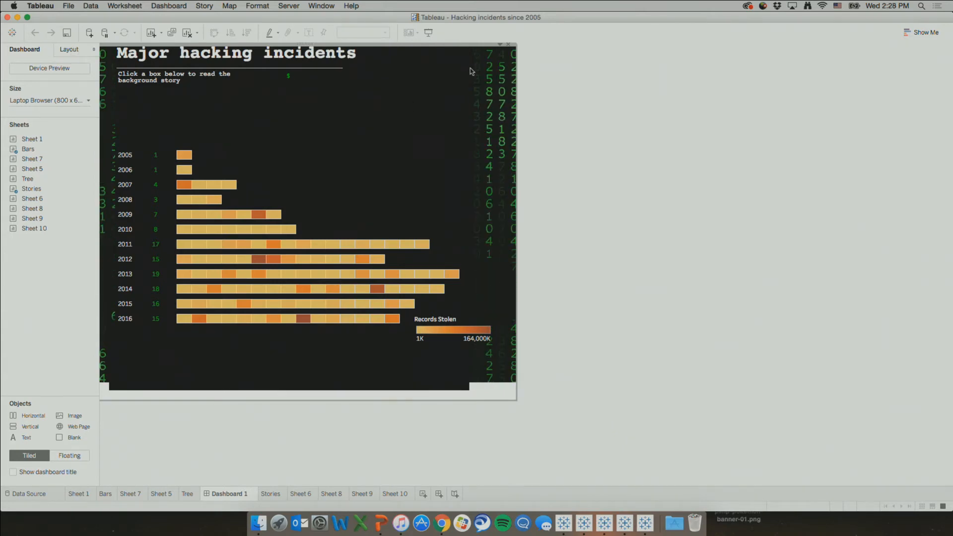
Step: Select the floating reneweddesign web page object behind the bars on Dashboard 1 and open its URL for editing
click(481, 94)
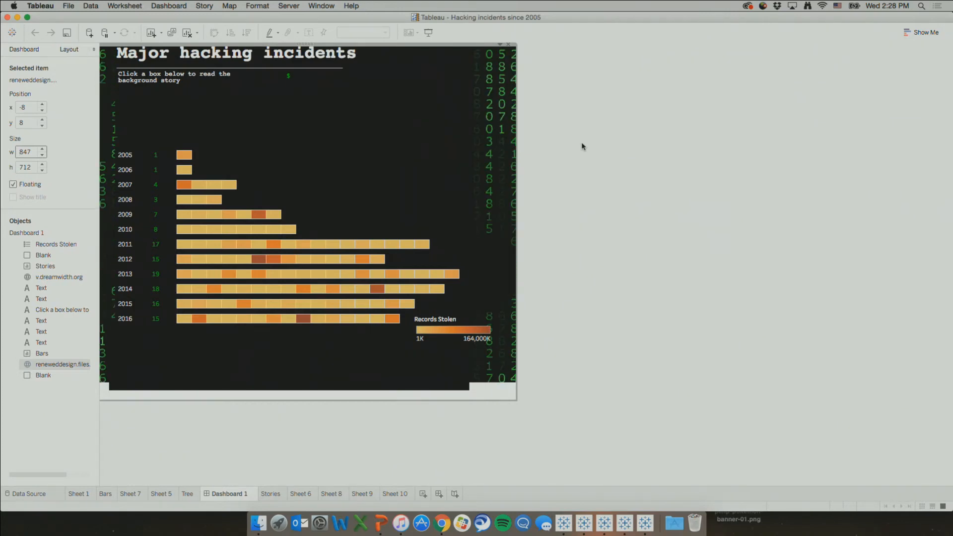
click(500, 45)
click(296, 206)
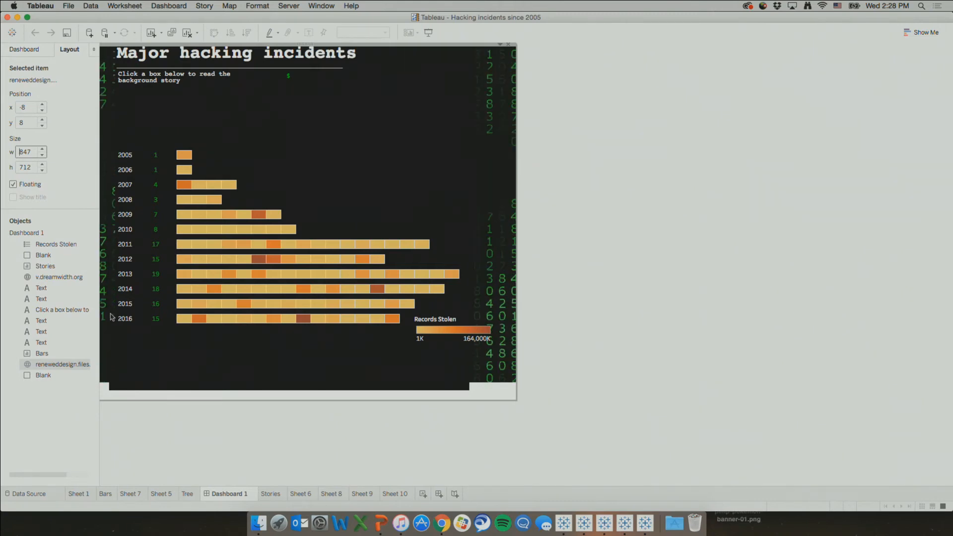
right_click(64, 365)
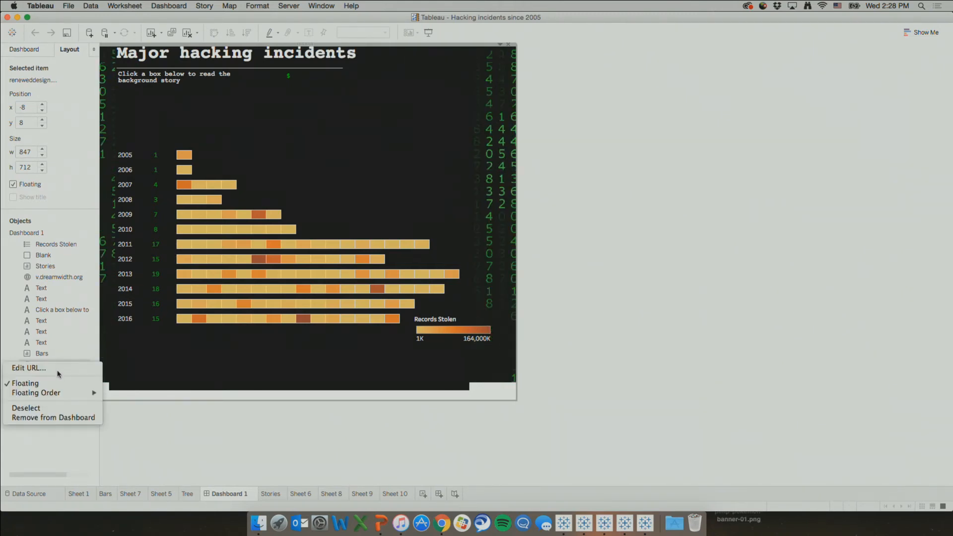
click(58, 372)
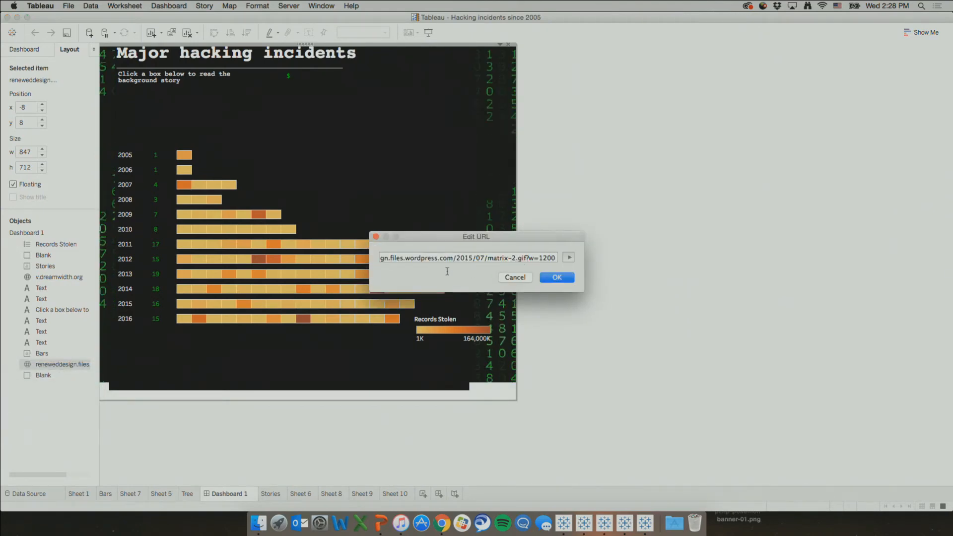
Step: Inspect the matrix-2.gif web address from its end back to the https prefix, dismiss the URL dialog and close the hacking incidents workbook
click(416, 258)
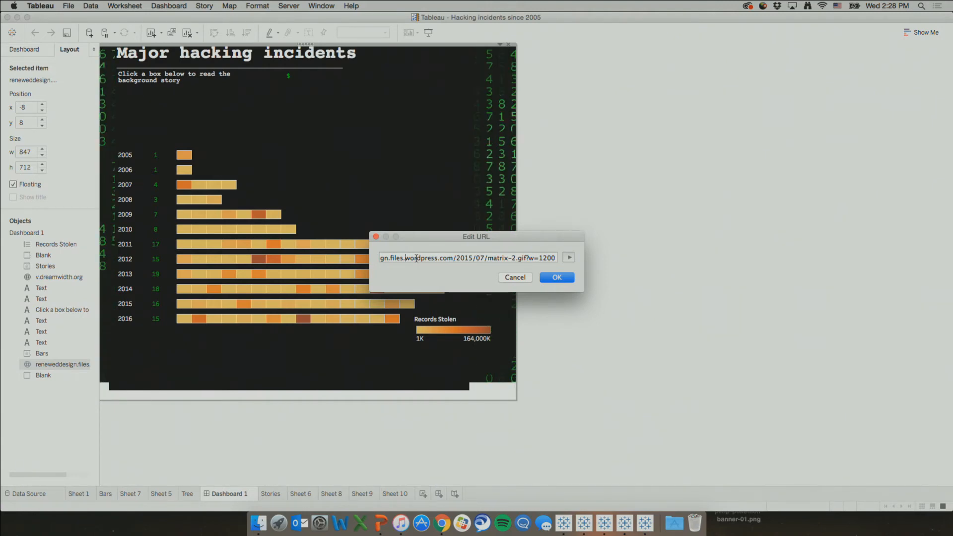
key(Left)
key(Left)
key(Left)
key(Left)
key(Left)
key(Left)
key(Left)
key(Left)
key(Left)
key(Left)
key(Left)
key(Left)
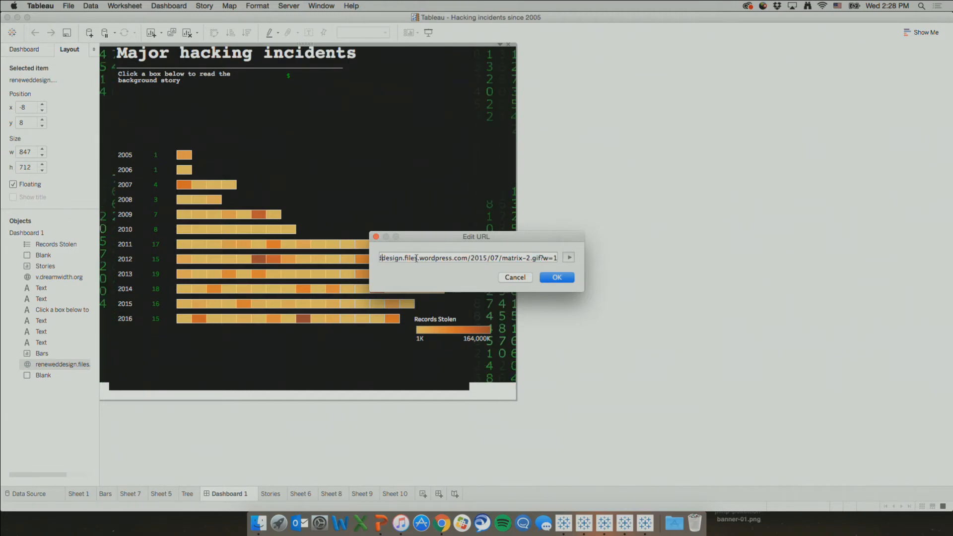
key(Left)
key(Left)
key(Left)
key(Left)
key(Left)
key(Left)
key(Left)
key(Left)
key(Left)
key(Left)
key(Left)
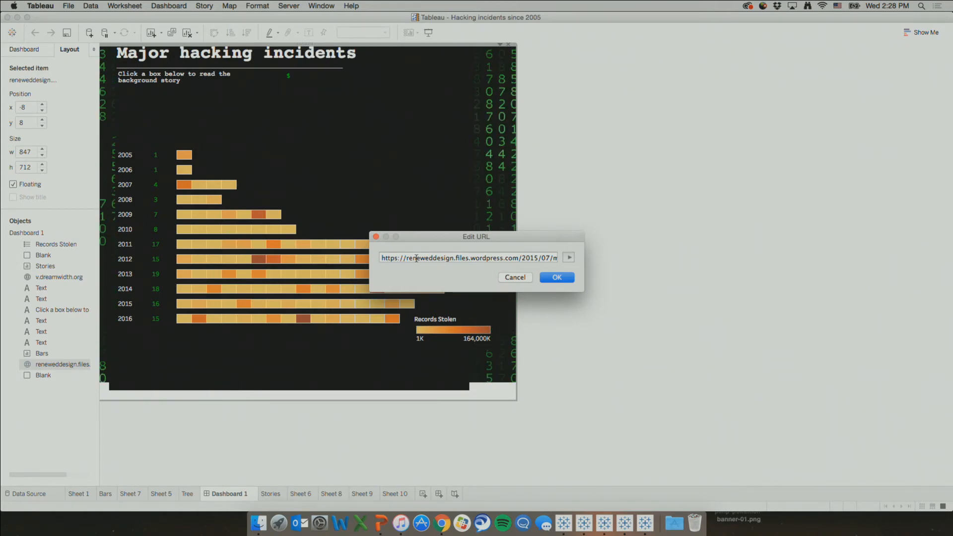
drag(395, 257, 402, 257)
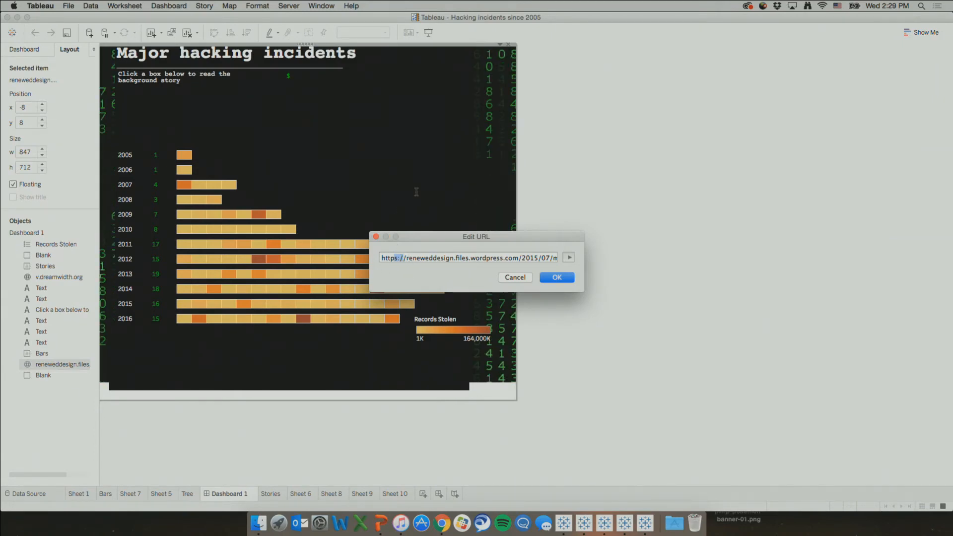
click(375, 238)
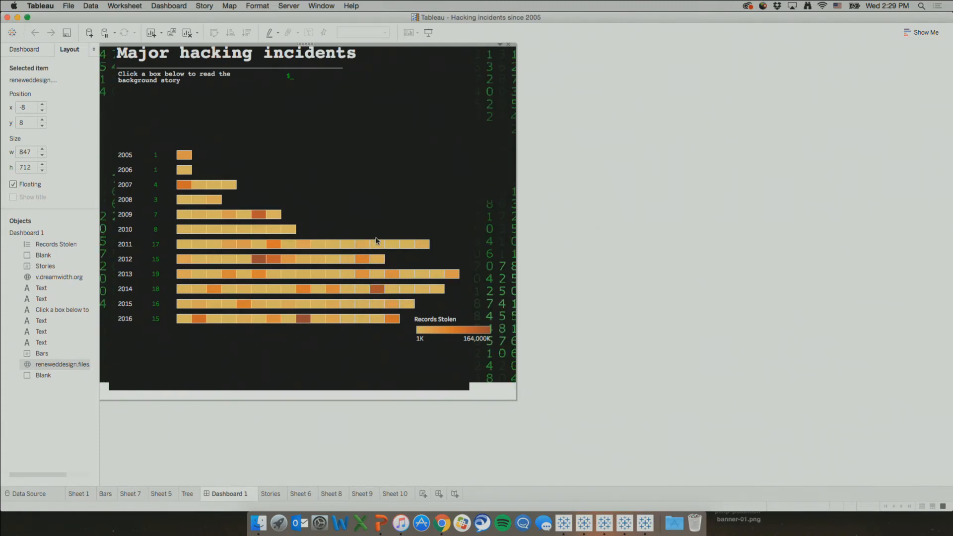
click(7, 17)
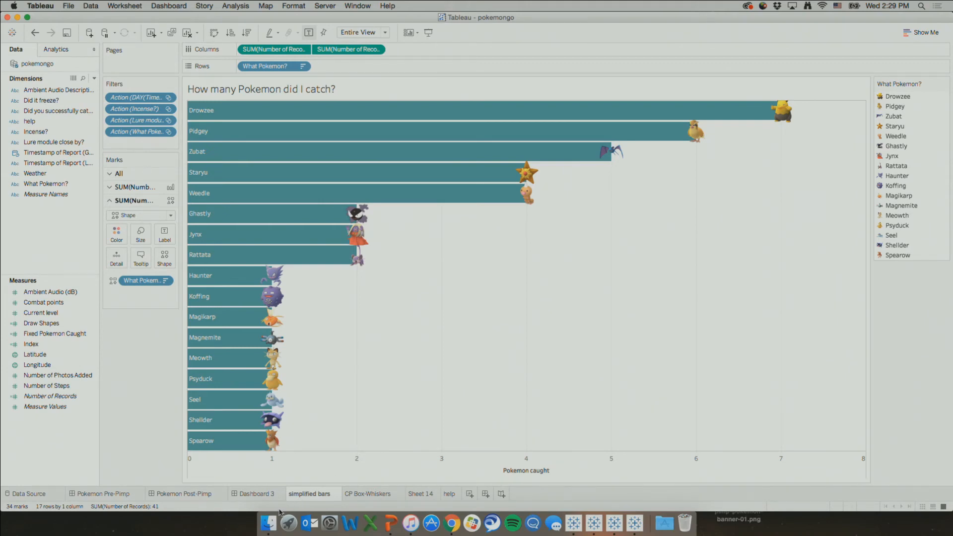
Step: Open the shape settings for What Pokemon? on the simplified bars sheet and display the Pokemon Go shape palette
mouse_move(192, 263)
click(164, 257)
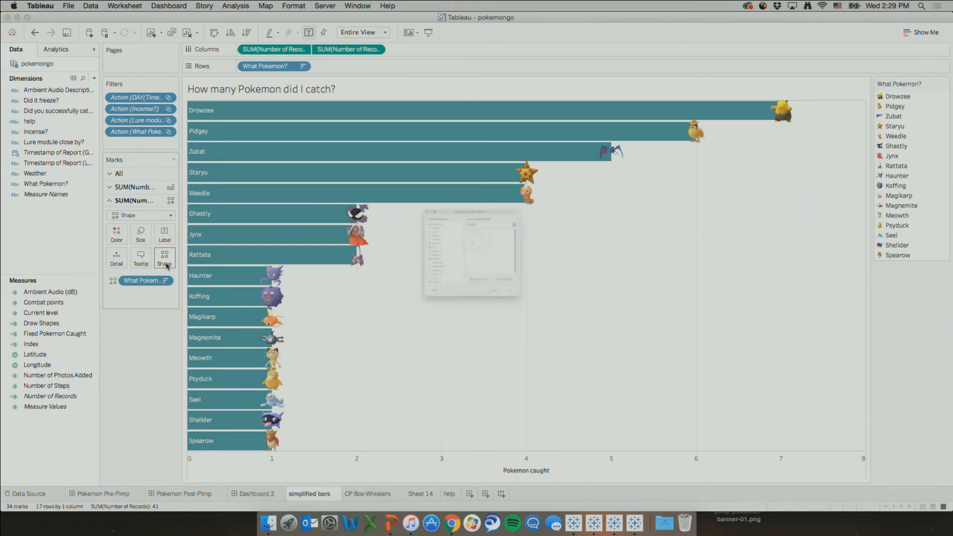
click(551, 189)
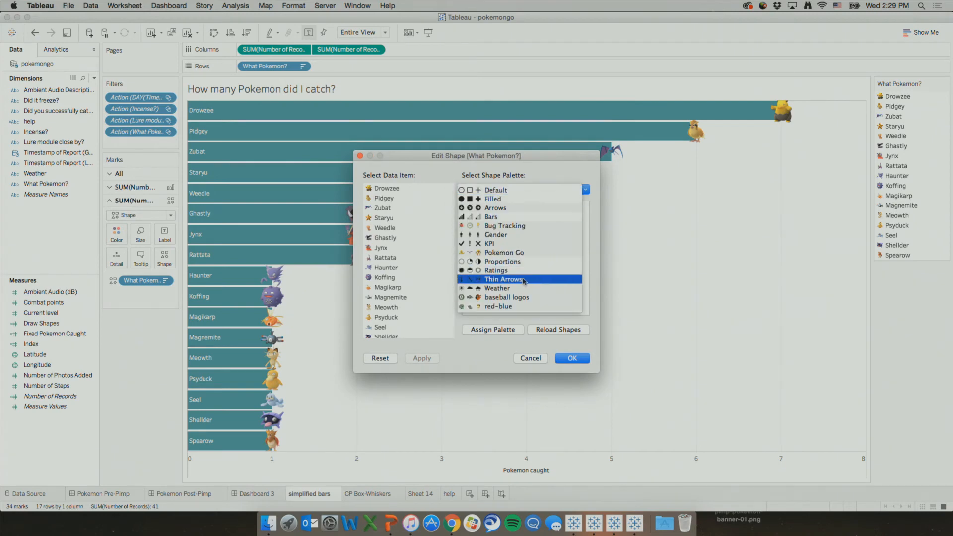
click(521, 253)
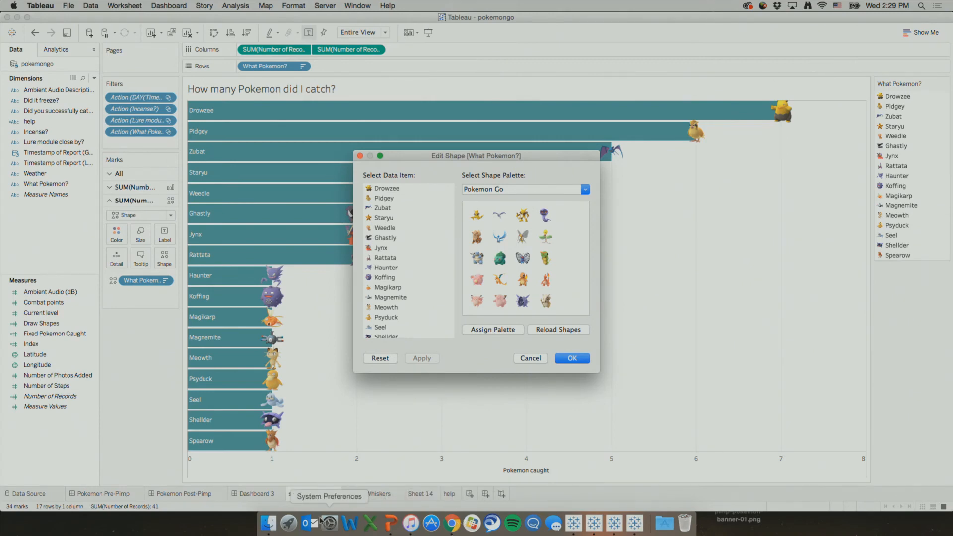
Step: View the Pokemon Go image folder inside My Tableau Repository's Shapes folder in Finder, and close both Finder and the shape settings
click(268, 523)
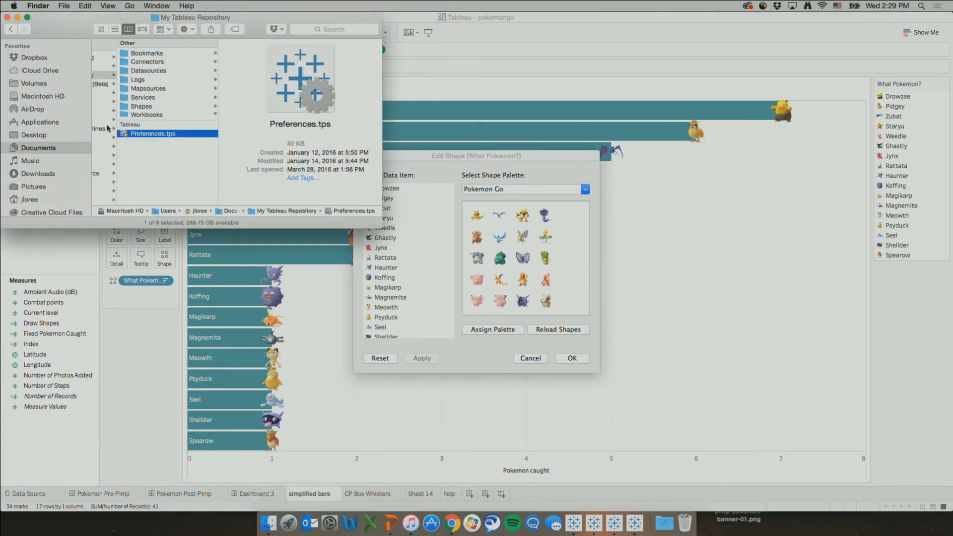
click(155, 106)
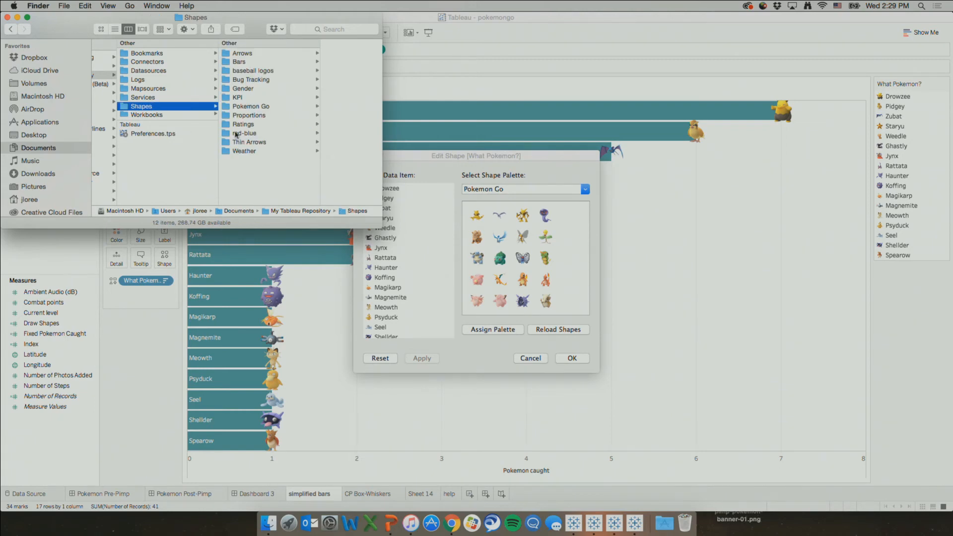
click(259, 107)
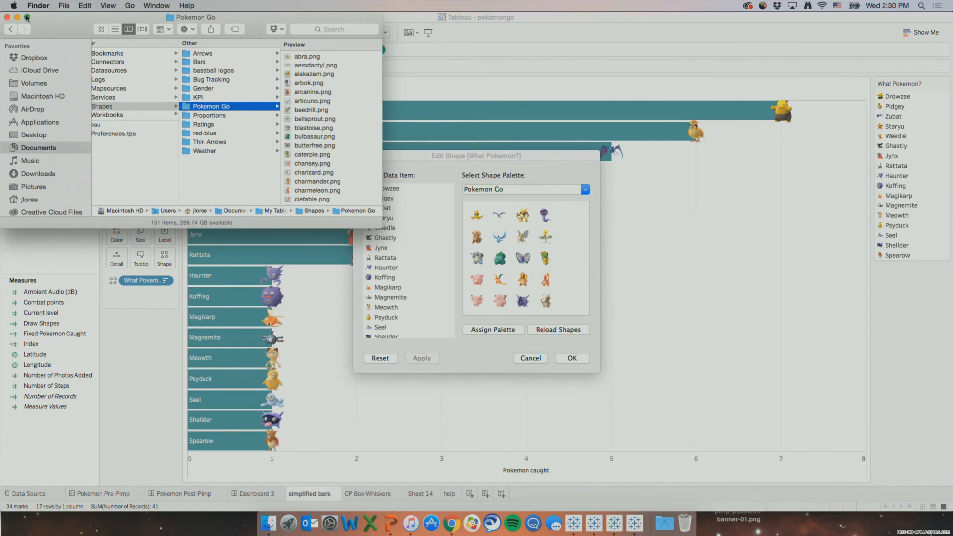
click(7, 18)
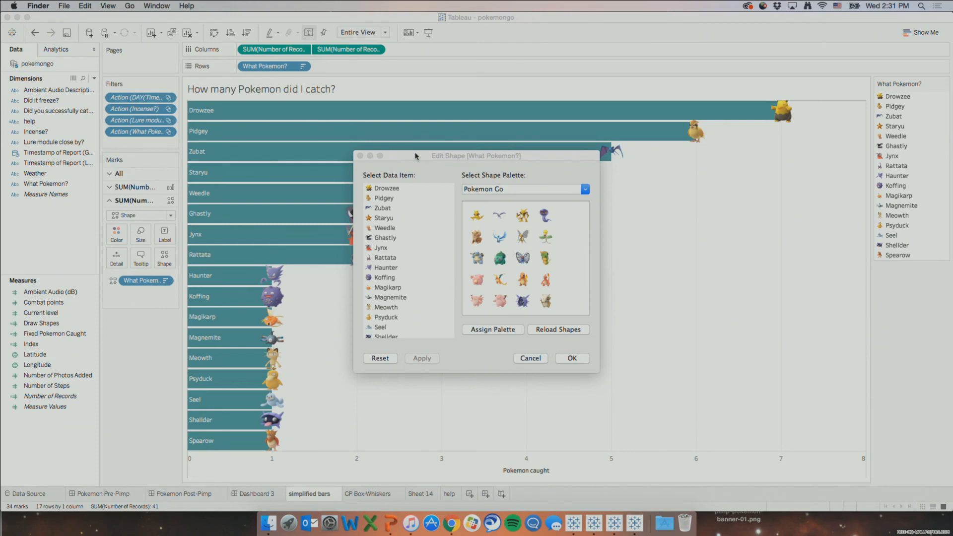
click(361, 156)
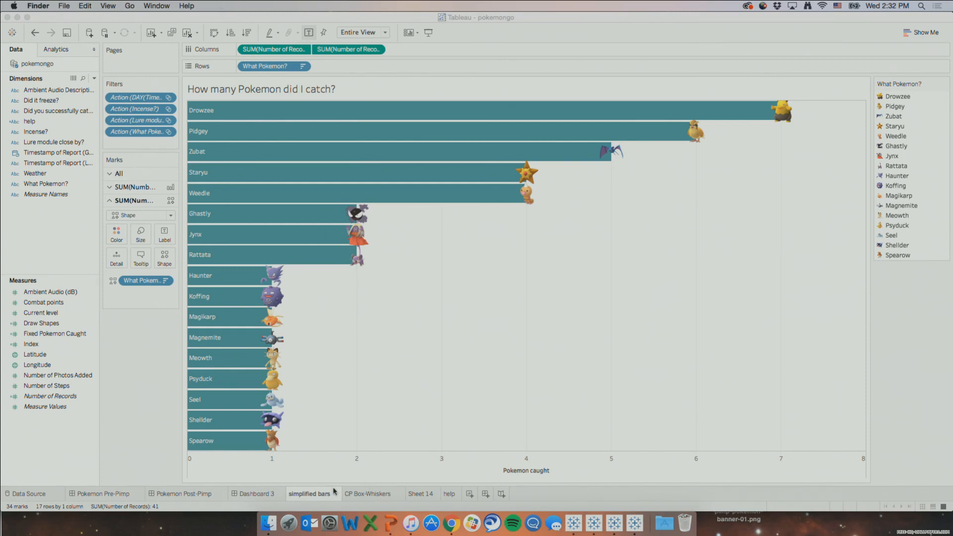
Step: Open the Map Services list for the map on the Pokemon Post-Pimp dashboard, and close it after viewing
click(217, 492)
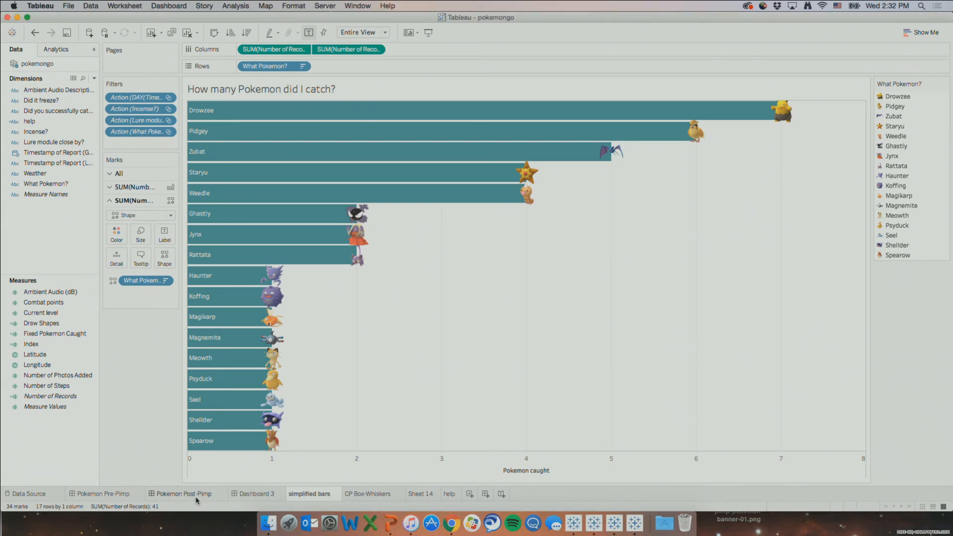
click(201, 499)
click(229, 5)
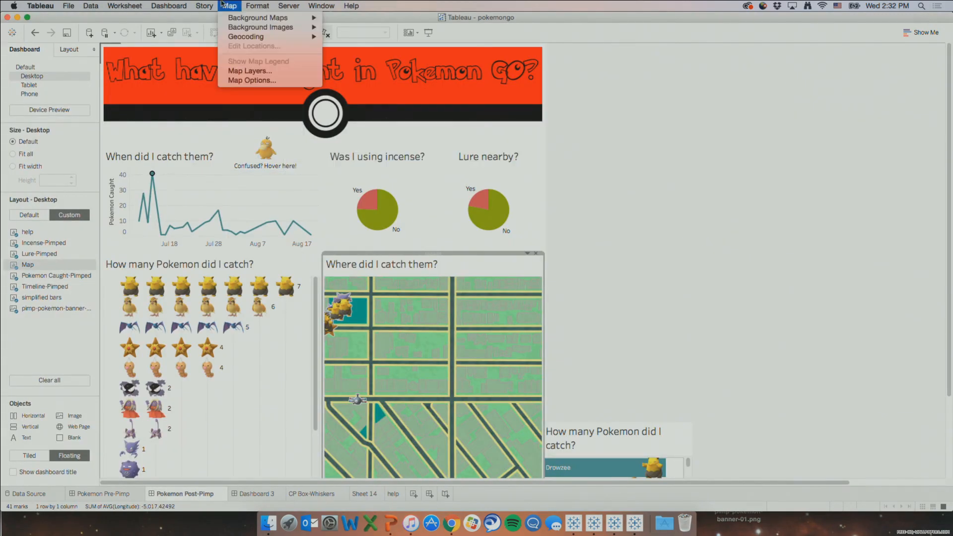
mouse_move(232, 17)
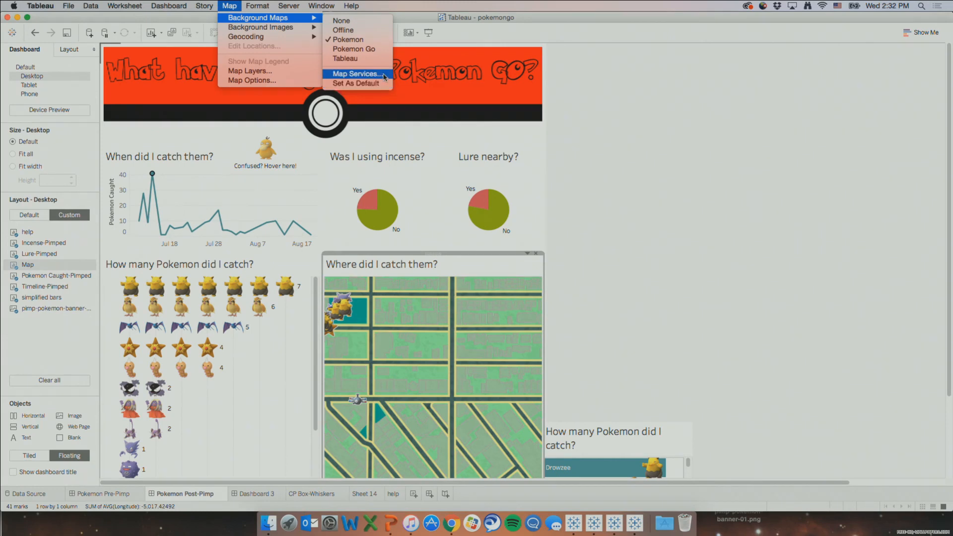
click(386, 77)
click(600, 318)
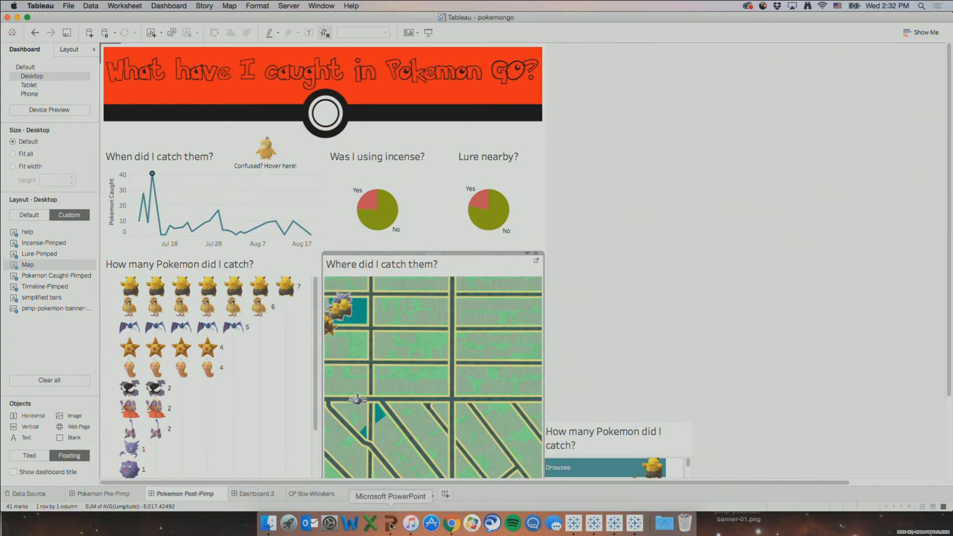
Step: Switch to PowerPoint, start the slide show from the Q&A slide and advance to the Catch Me Later slide
click(390, 524)
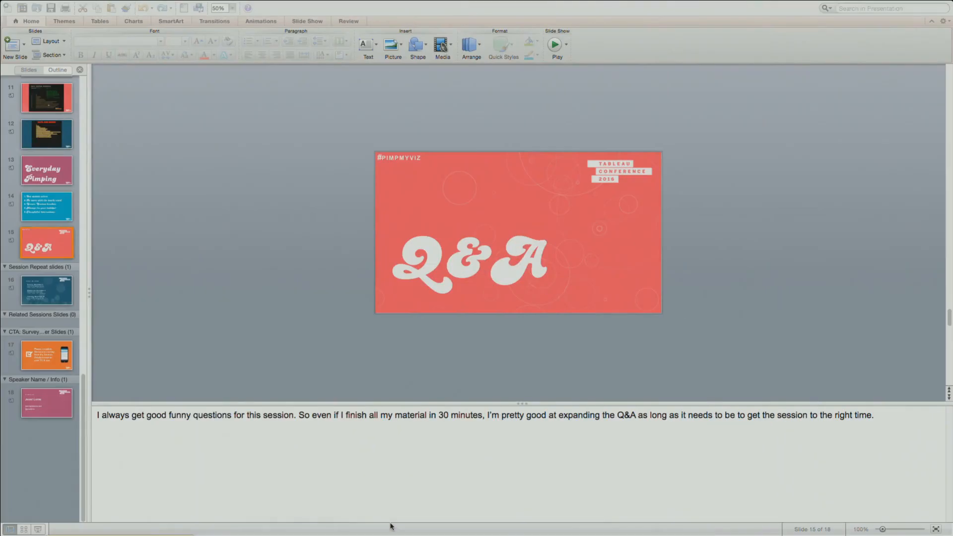
click(39, 532)
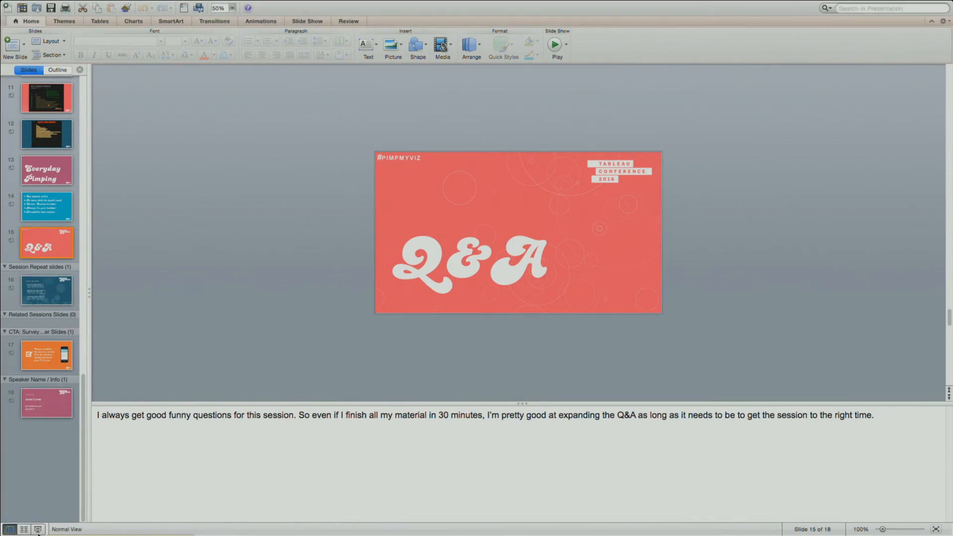
click(38, 531)
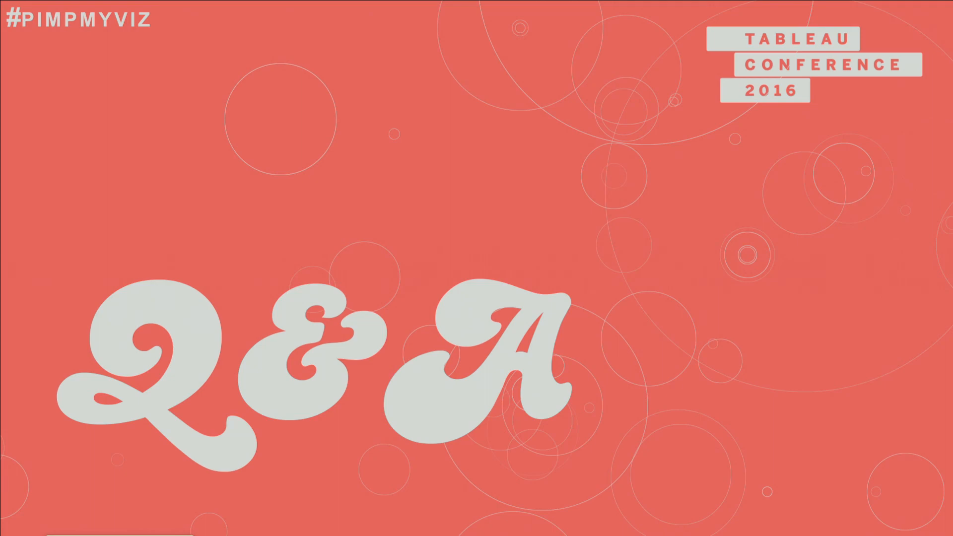
key(Right)
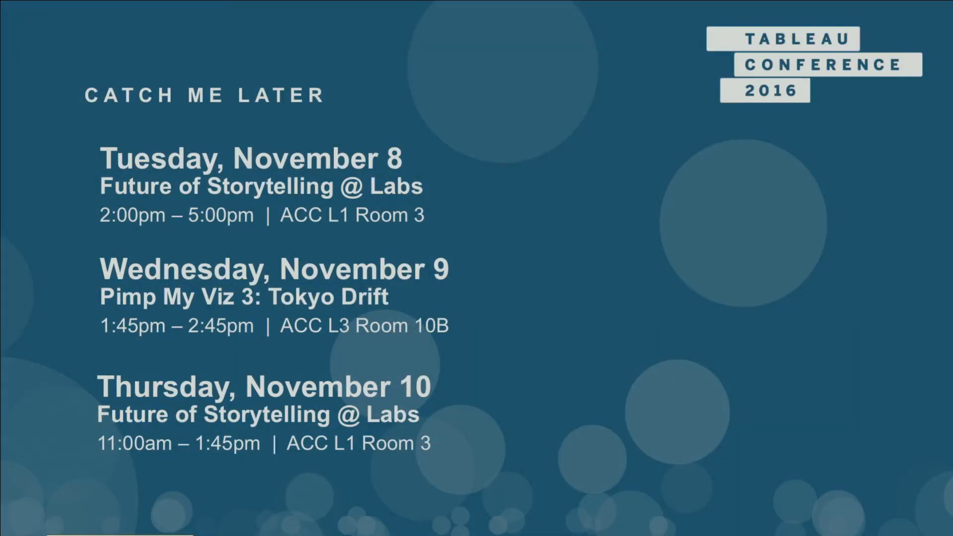